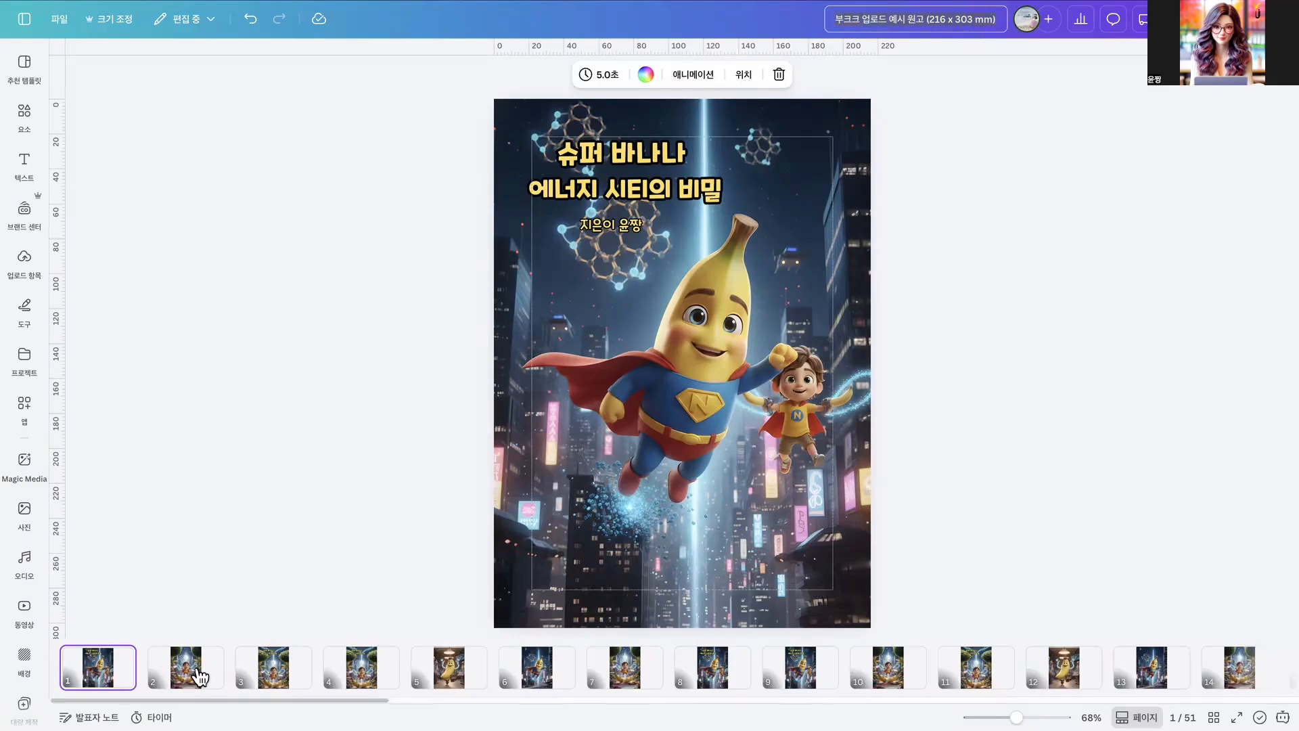
- Delete page 51 from the design in the page grid overview
click(193, 674)
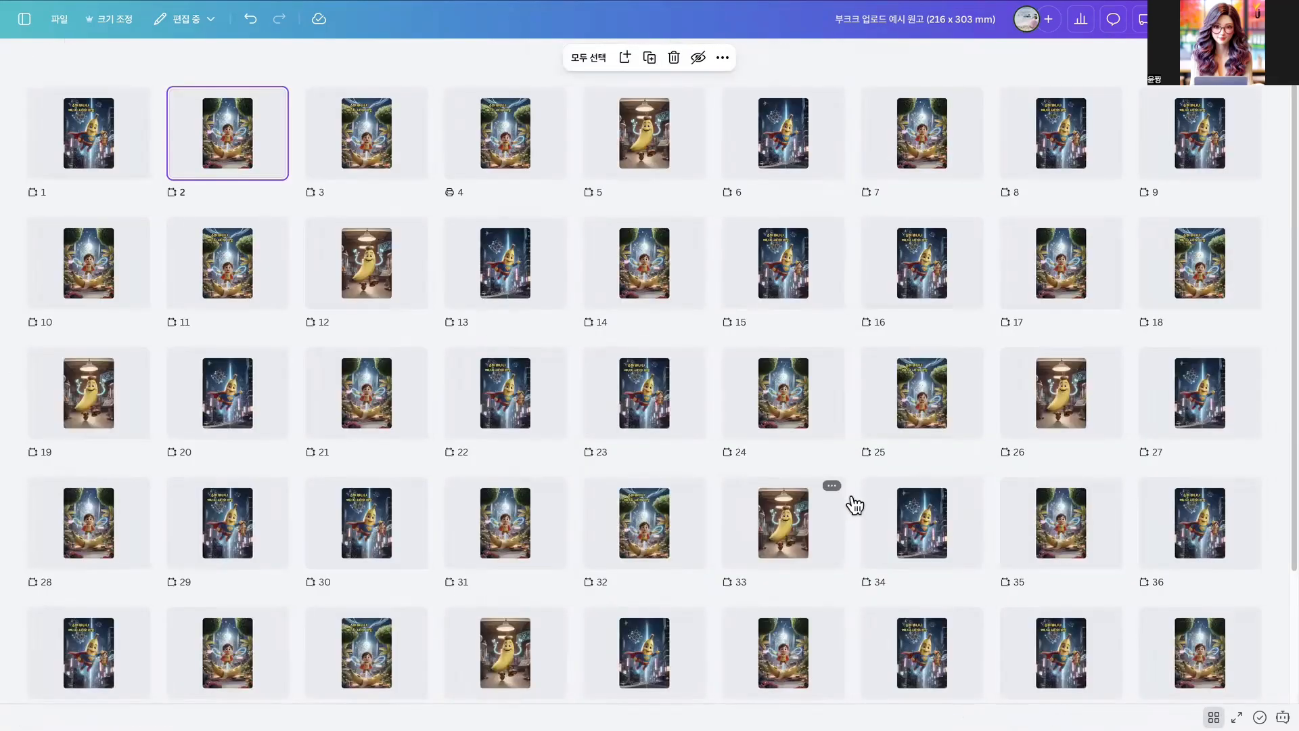
scroll(968, 575, down, 3)
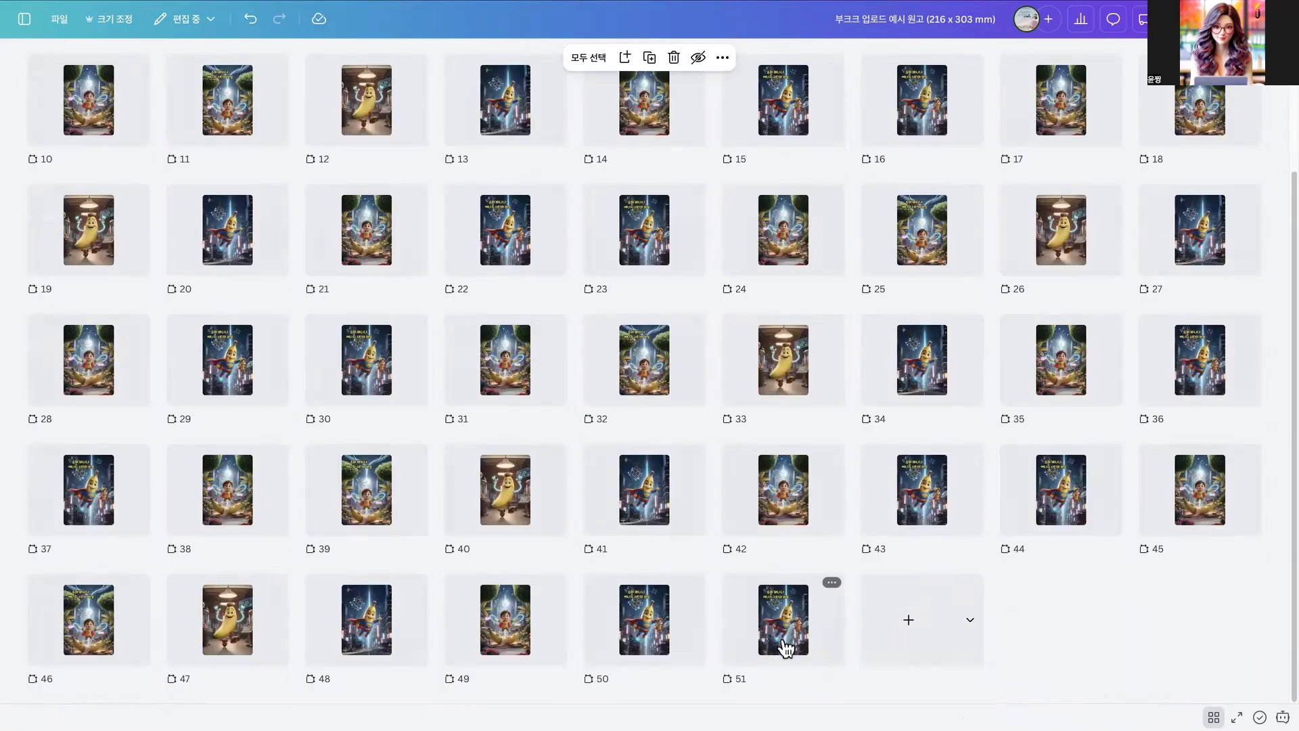
click(806, 642)
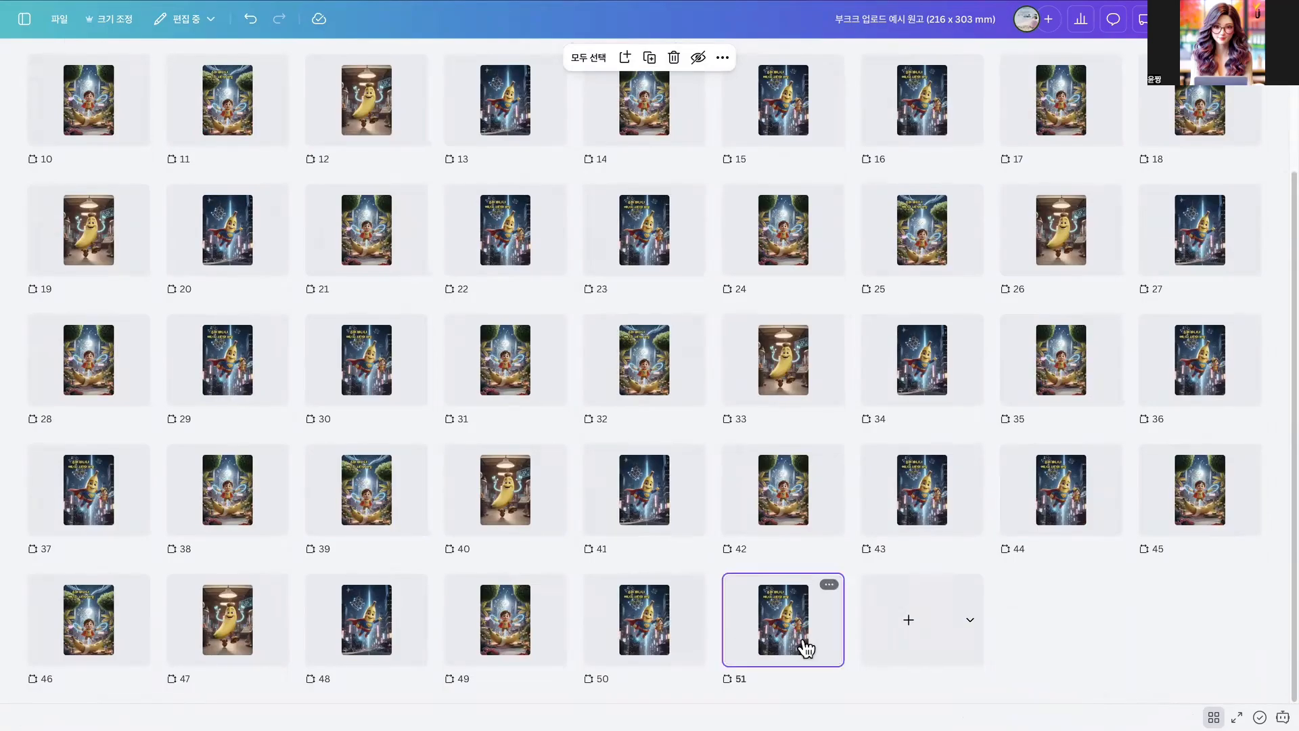
key(Delete)
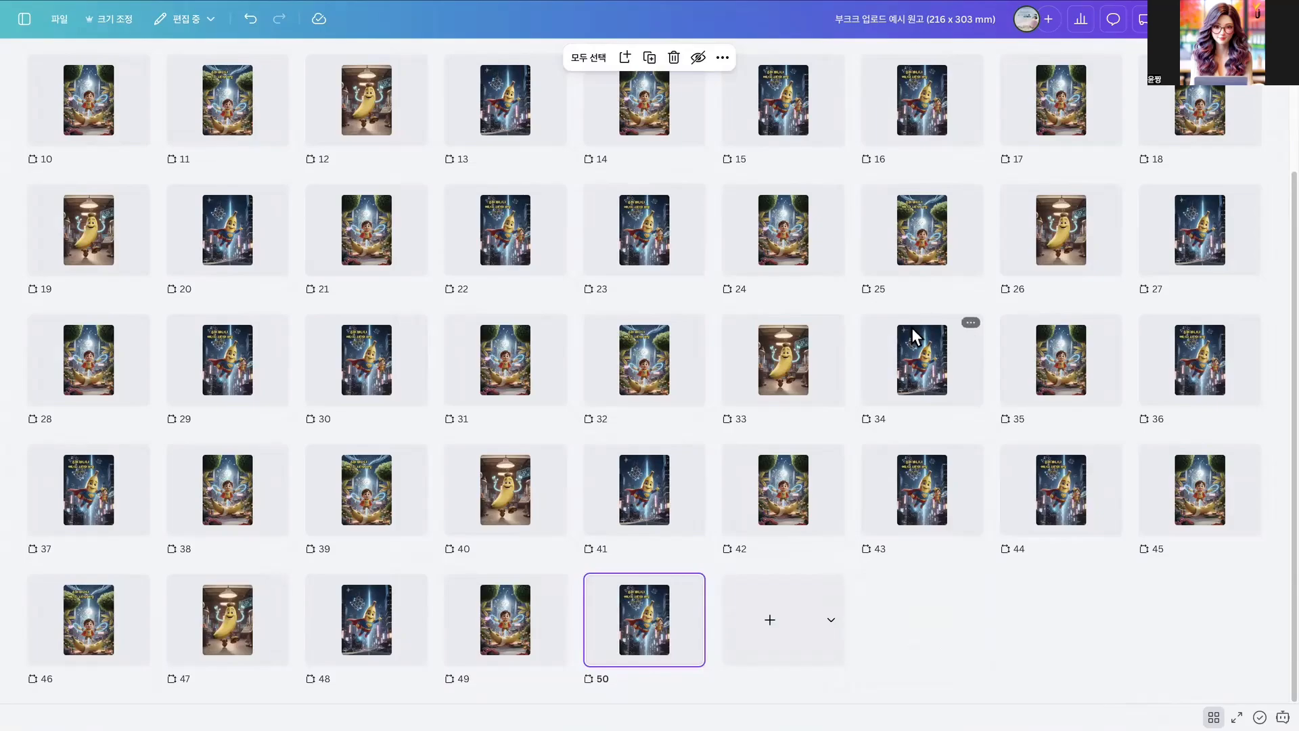
- Open the page 1 cover and set its download format to JPG, size 3.125 and quality 100
scroll(913, 338, up, 3)
click(99, 141)
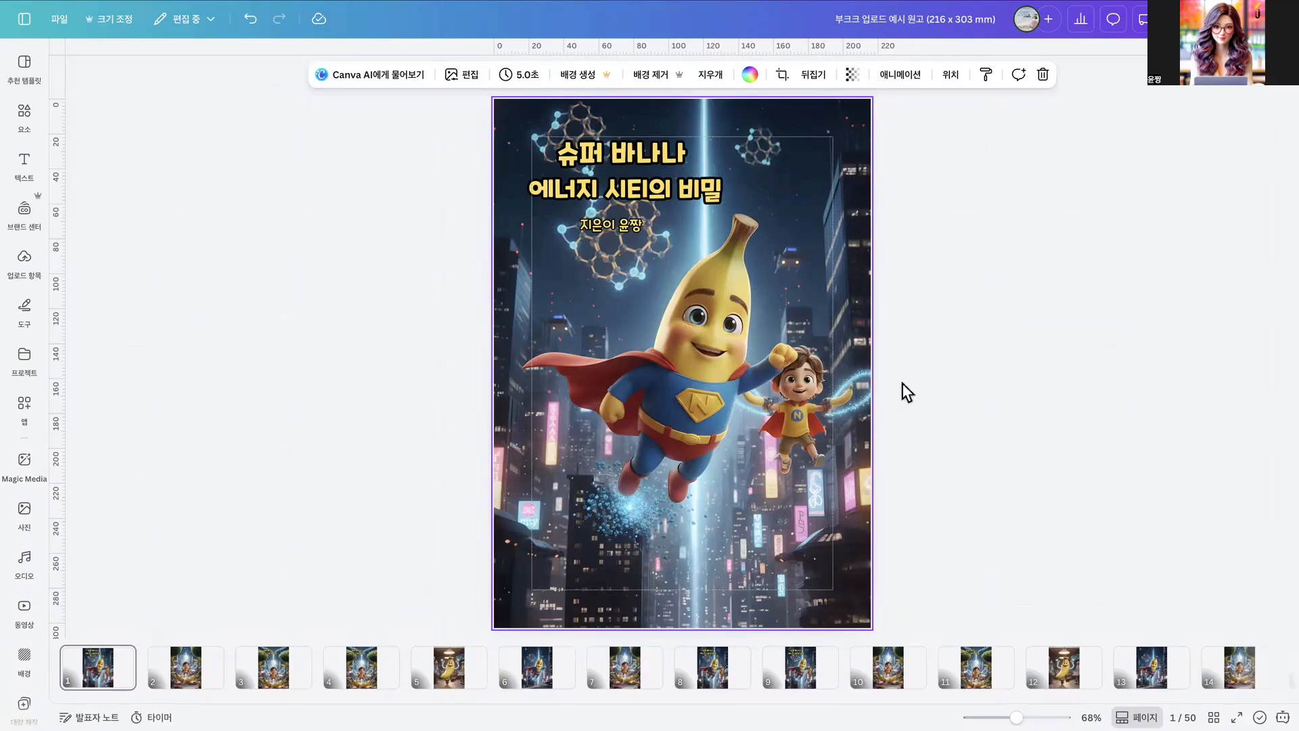
click(1260, 19)
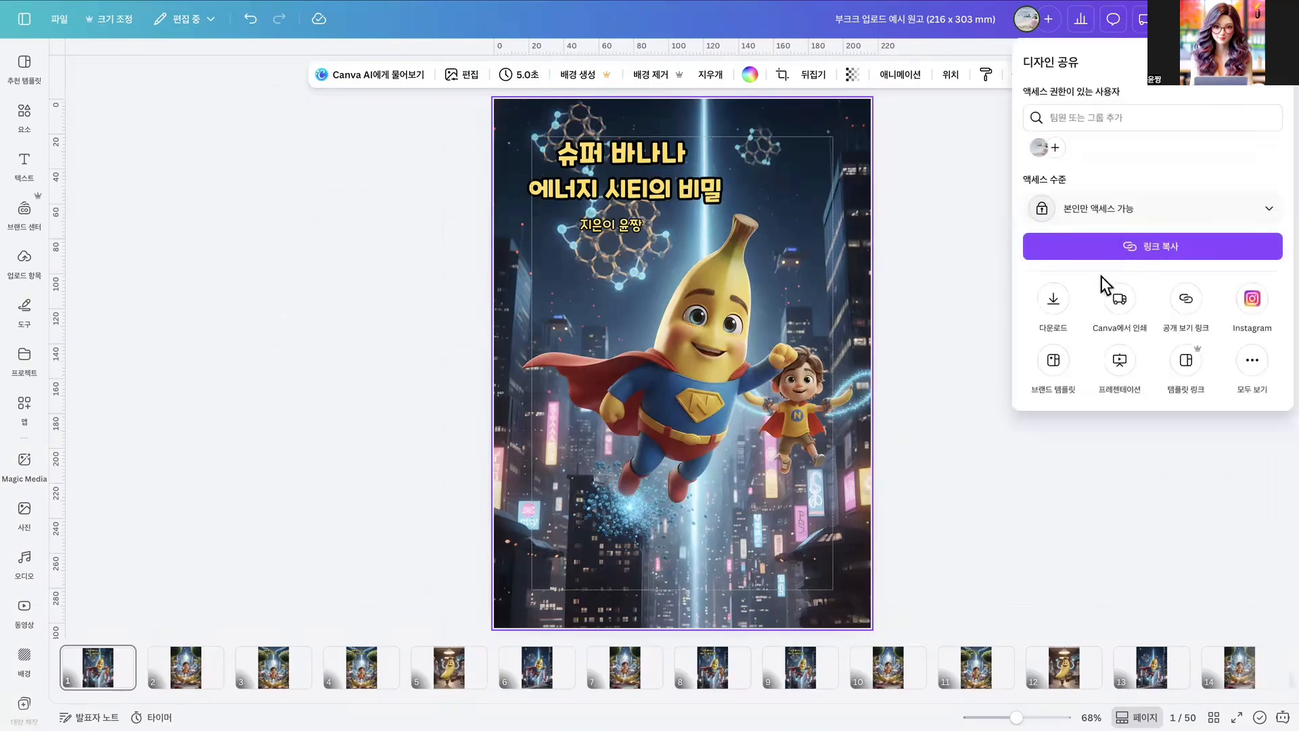
click(1052, 301)
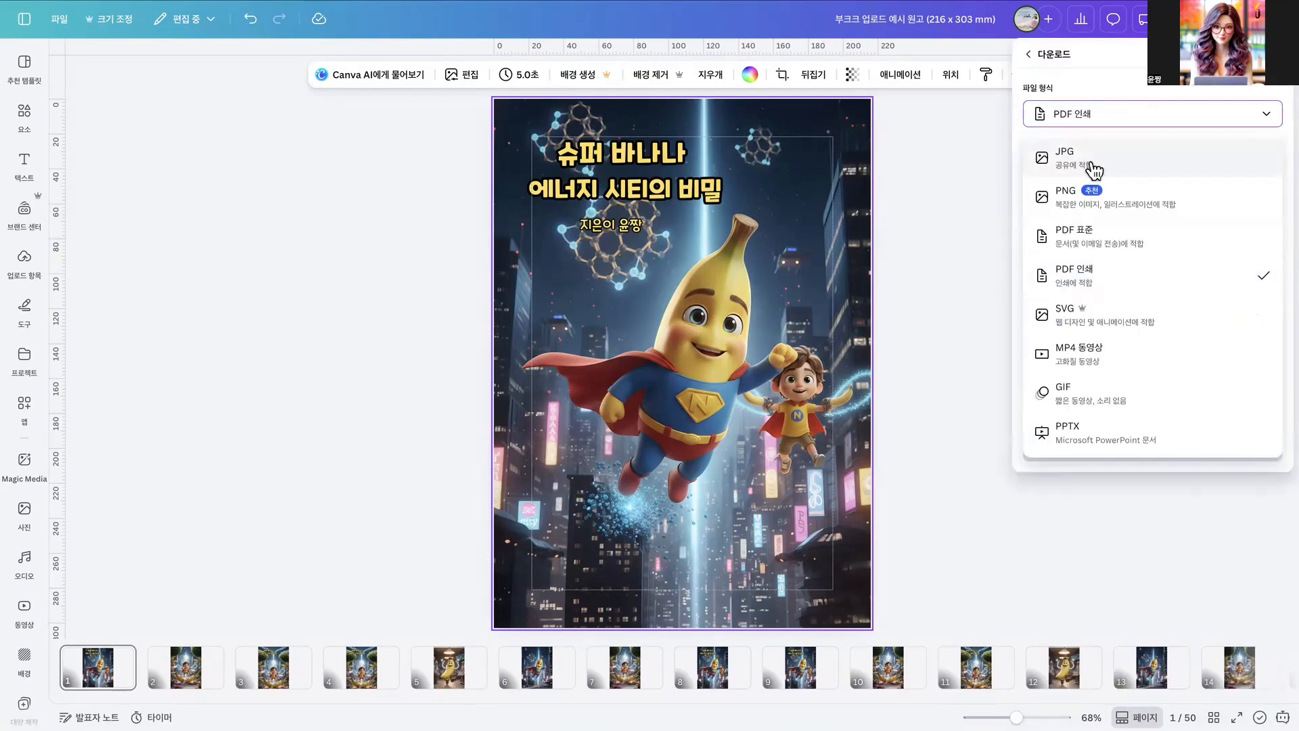
click(1094, 169)
drag(1087, 163, 1216, 161)
drag(1174, 208, 1238, 208)
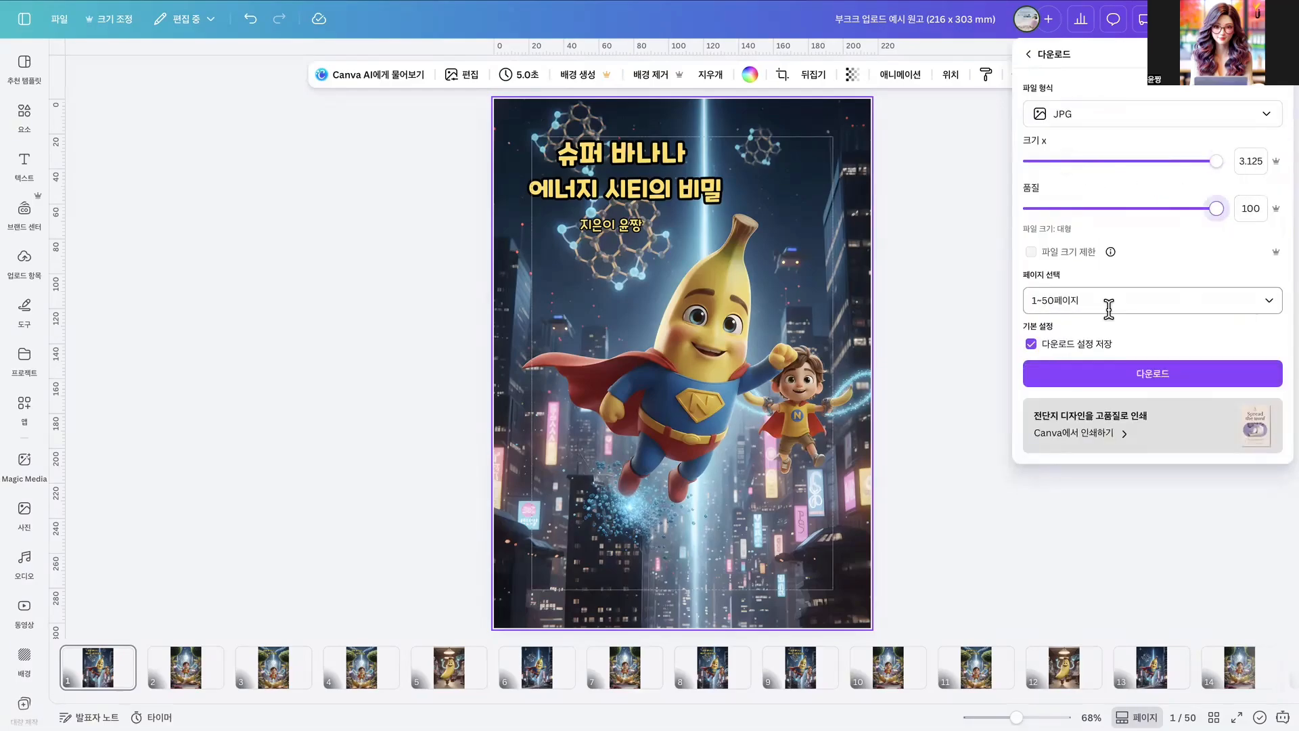
- Limit the download to page 1, the current page, and download the image
click(1108, 301)
click(1092, 362)
click(1082, 500)
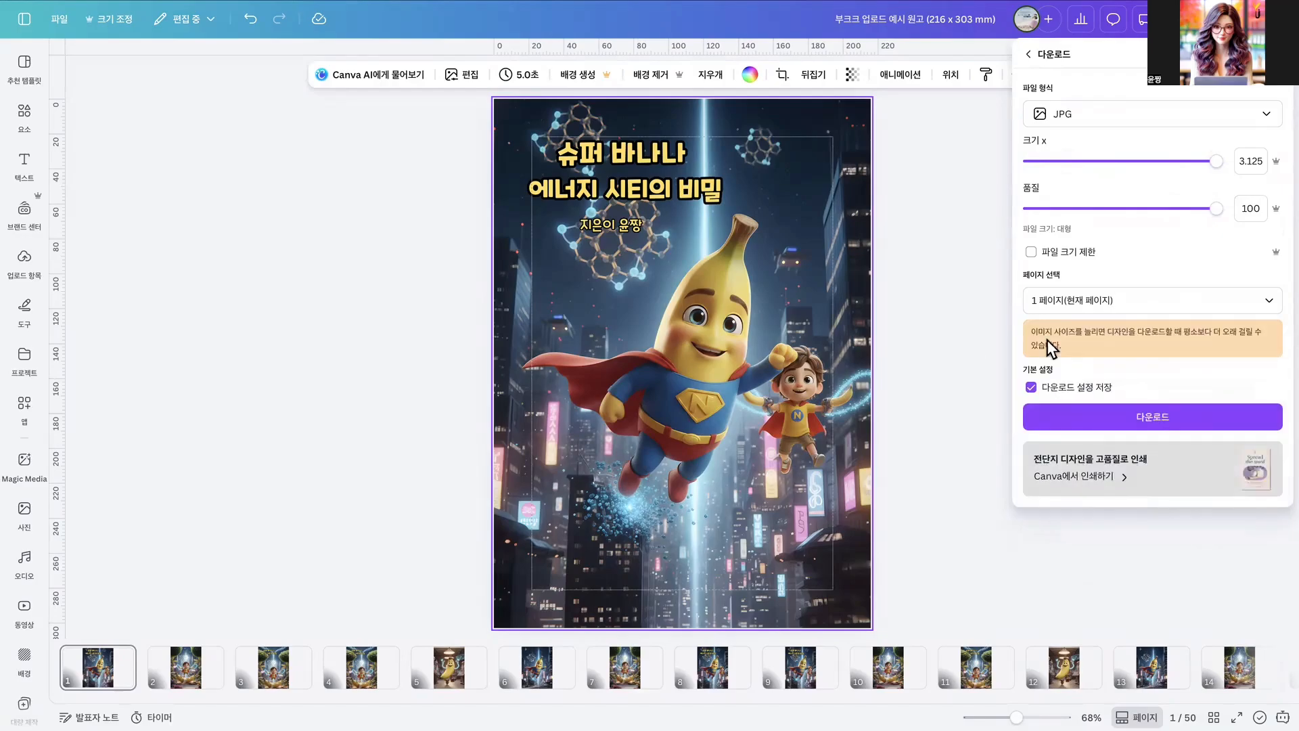
click(1049, 418)
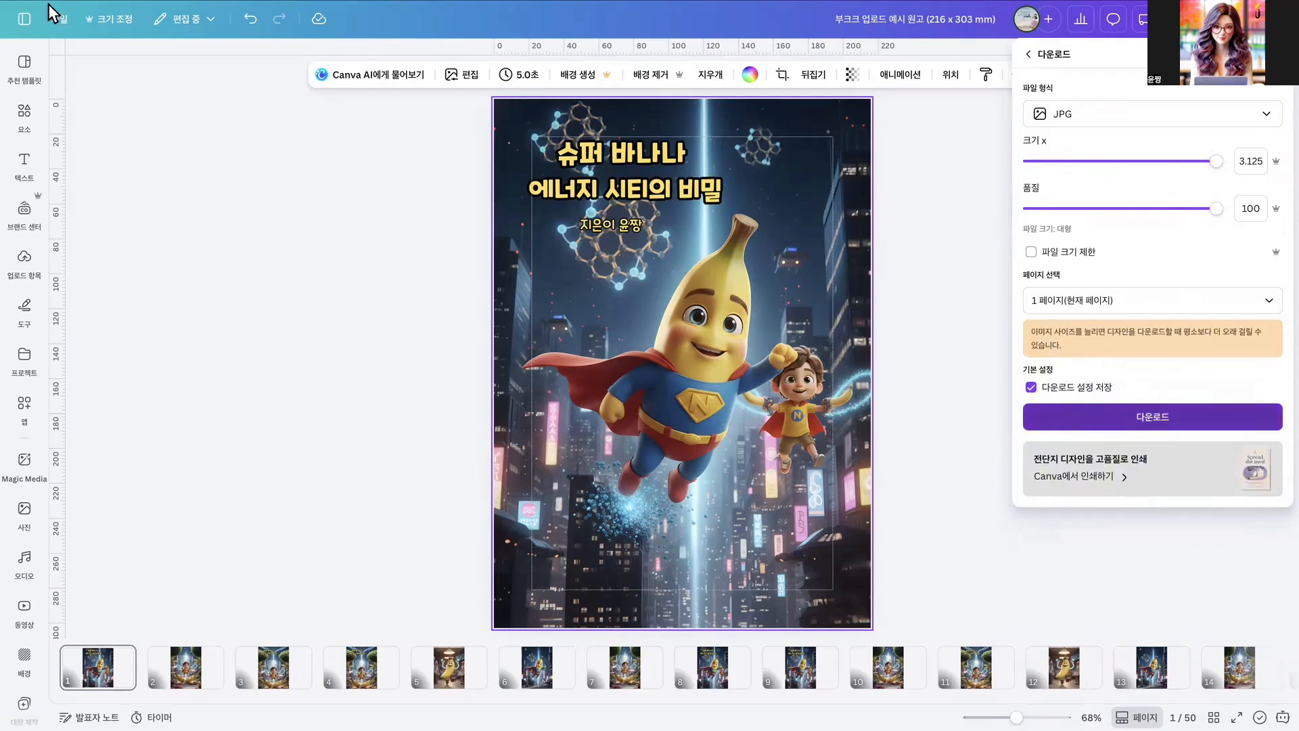
- Switch to Midjourney and view the expanded Super Banana cover version with the glowing blue energy tower in the editor
click(40, 30)
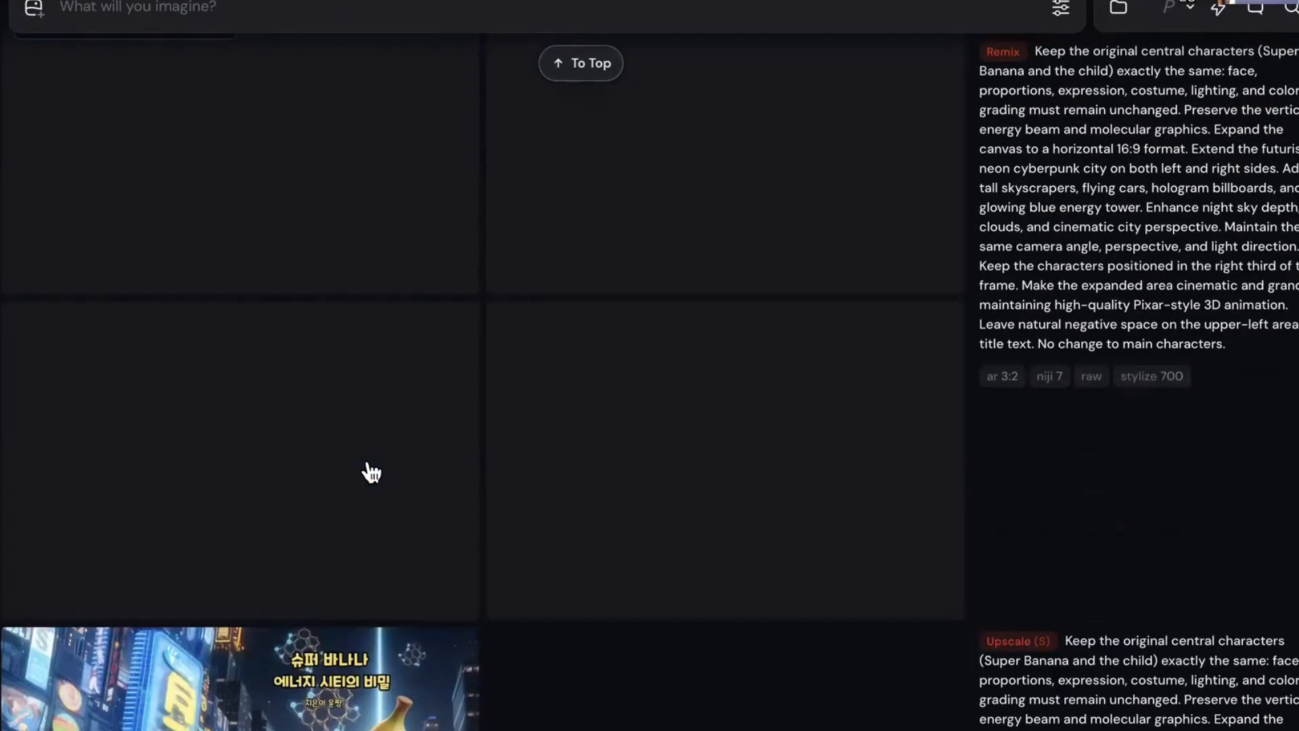
scroll(377, 473, up, 3)
scroll(373, 475, down, 12)
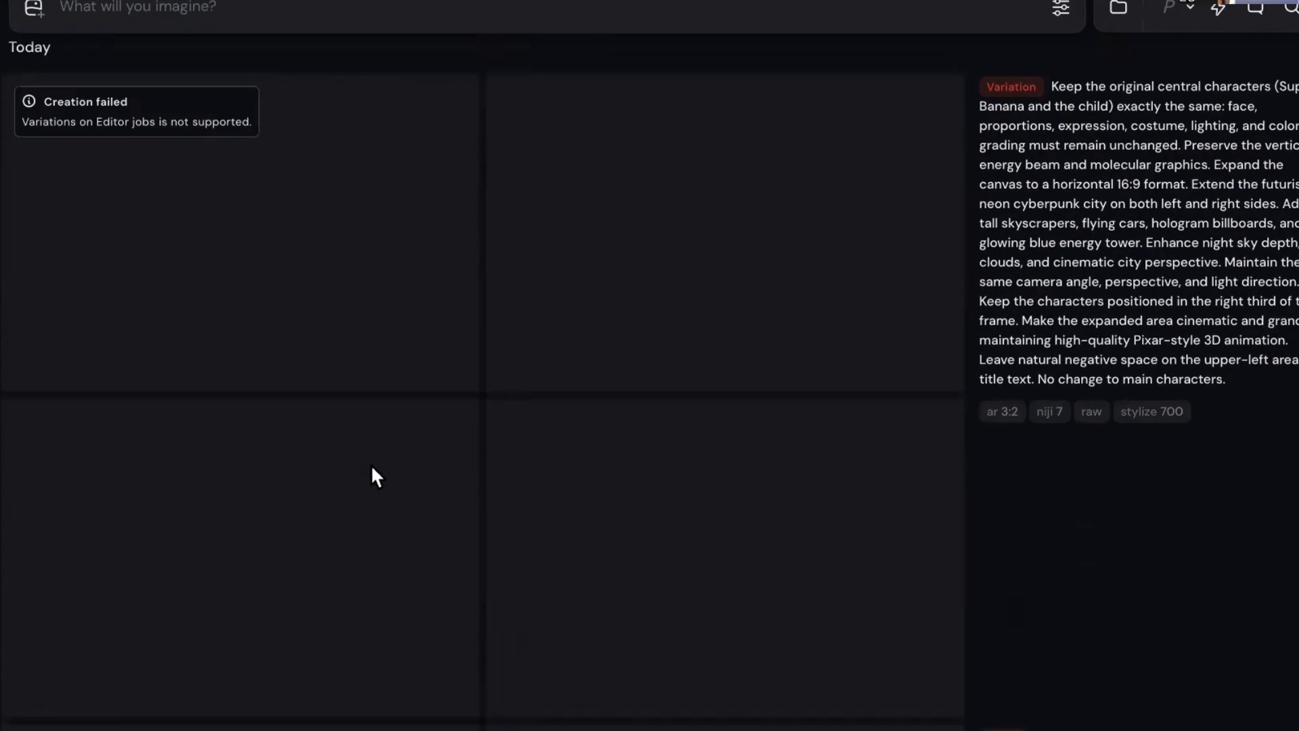
scroll(383, 457, down, 1)
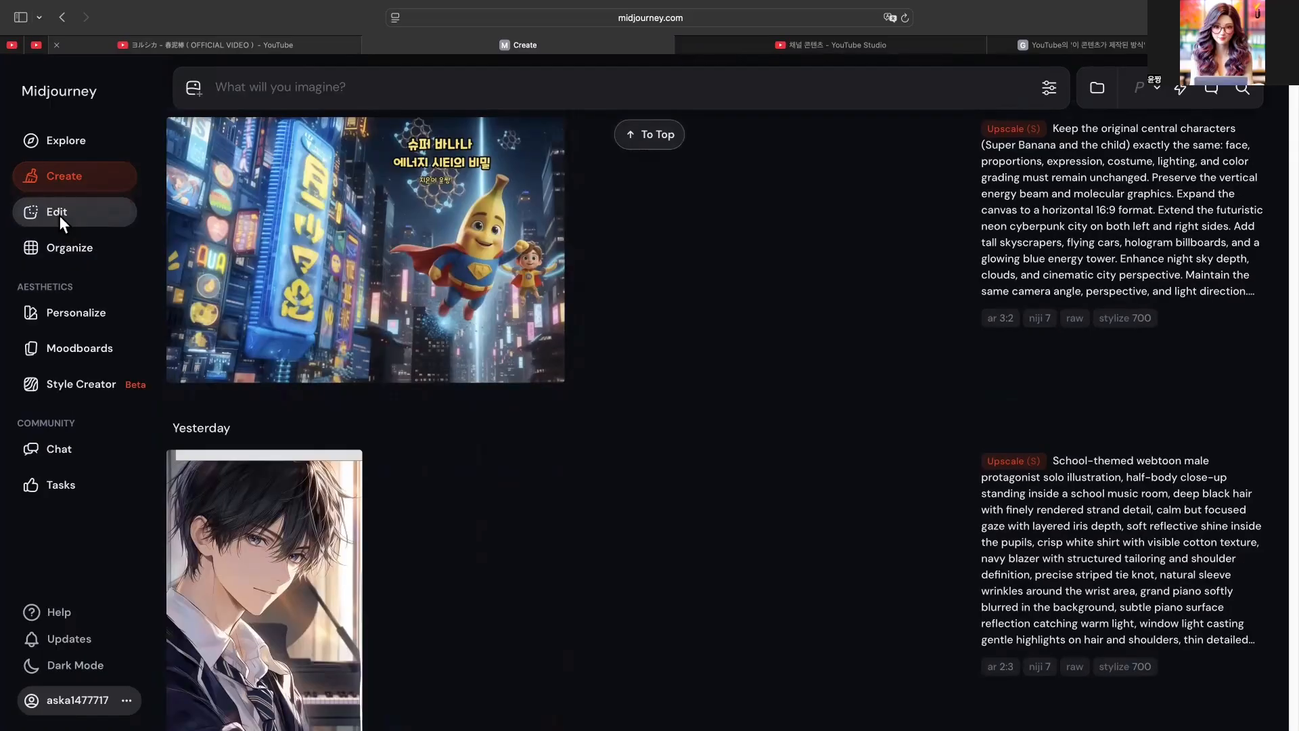
click(59, 211)
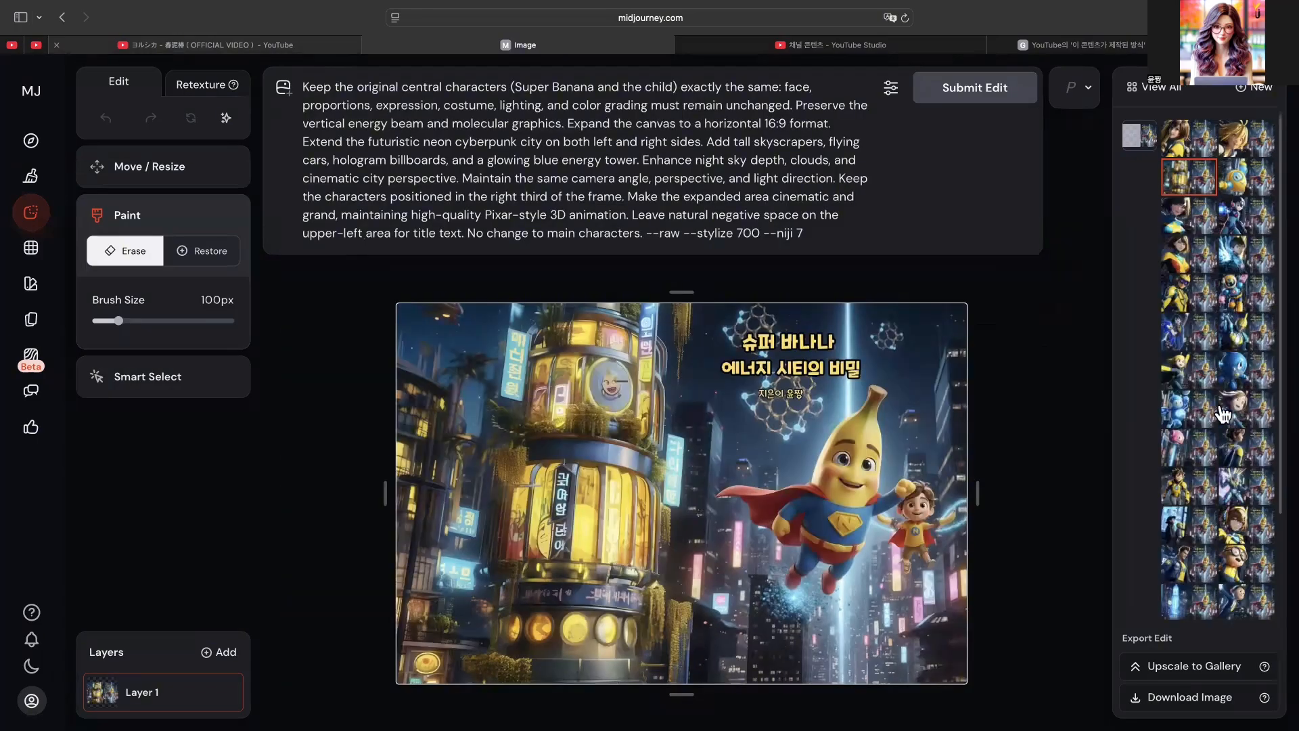
click(1200, 609)
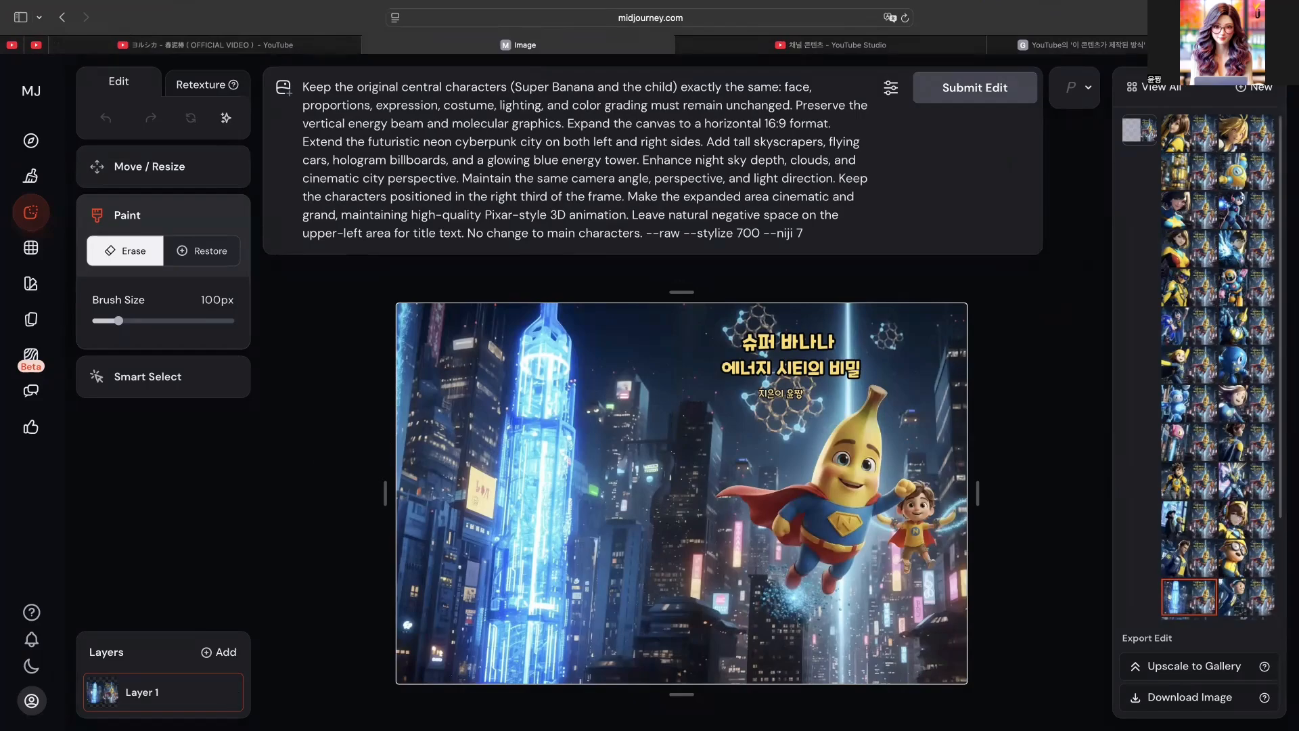
- Switch to Chrome, open ChatGPT in a new tab and go to the start of the 미드저니 에디트 프롬프트 conversation
click(144, 702)
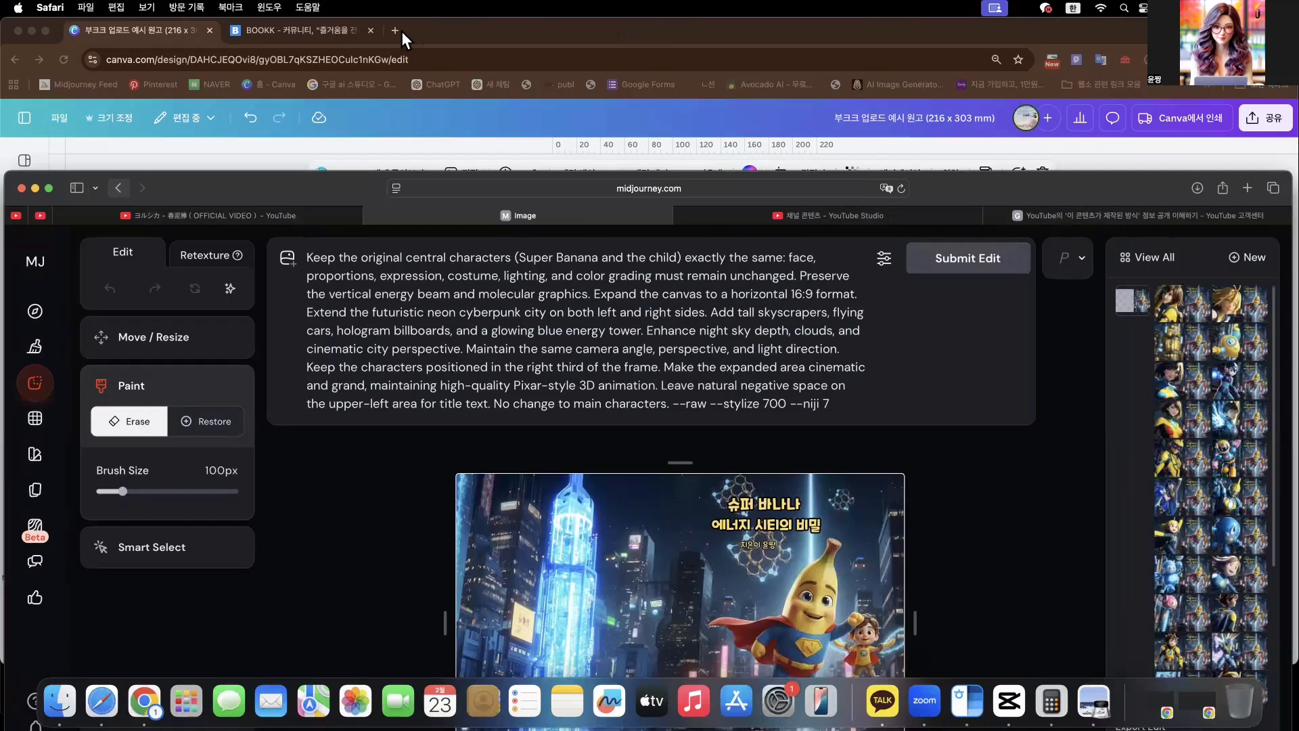
click(395, 33)
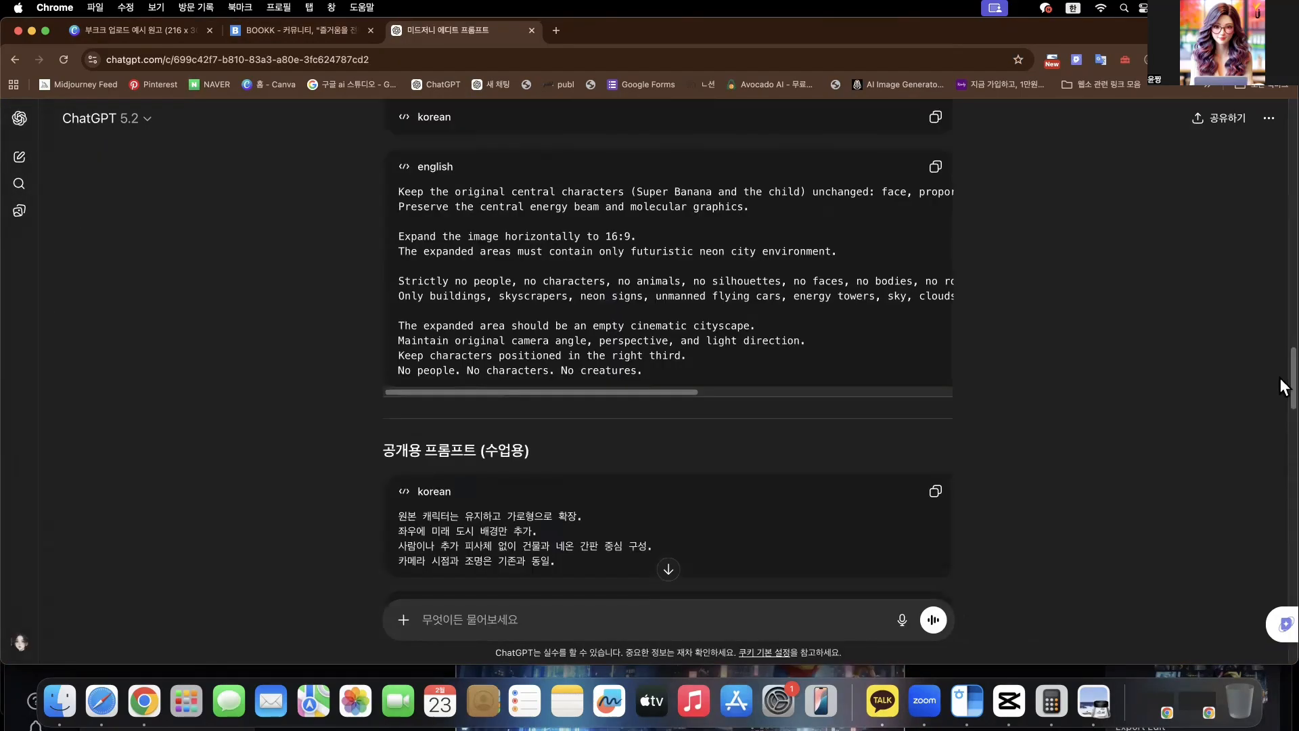
scroll(1289, 386, up, 2)
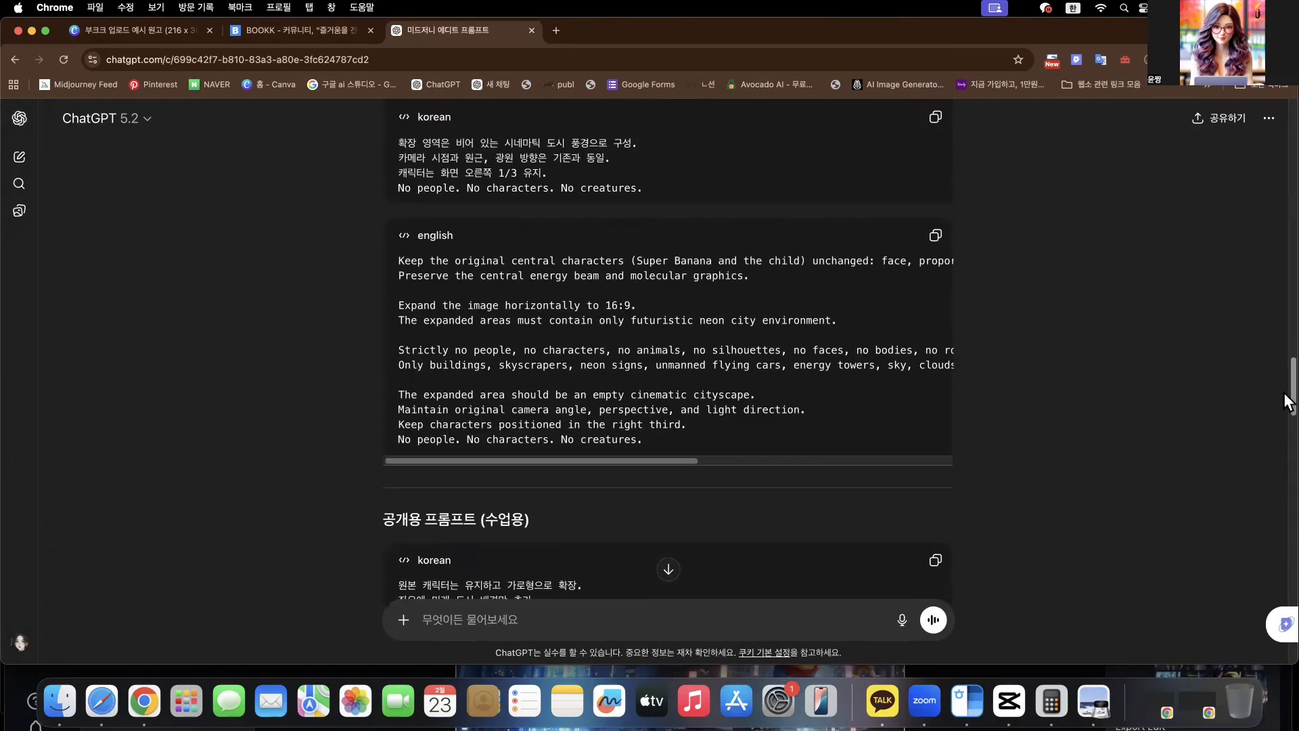
drag(1288, 363, 1279, 109)
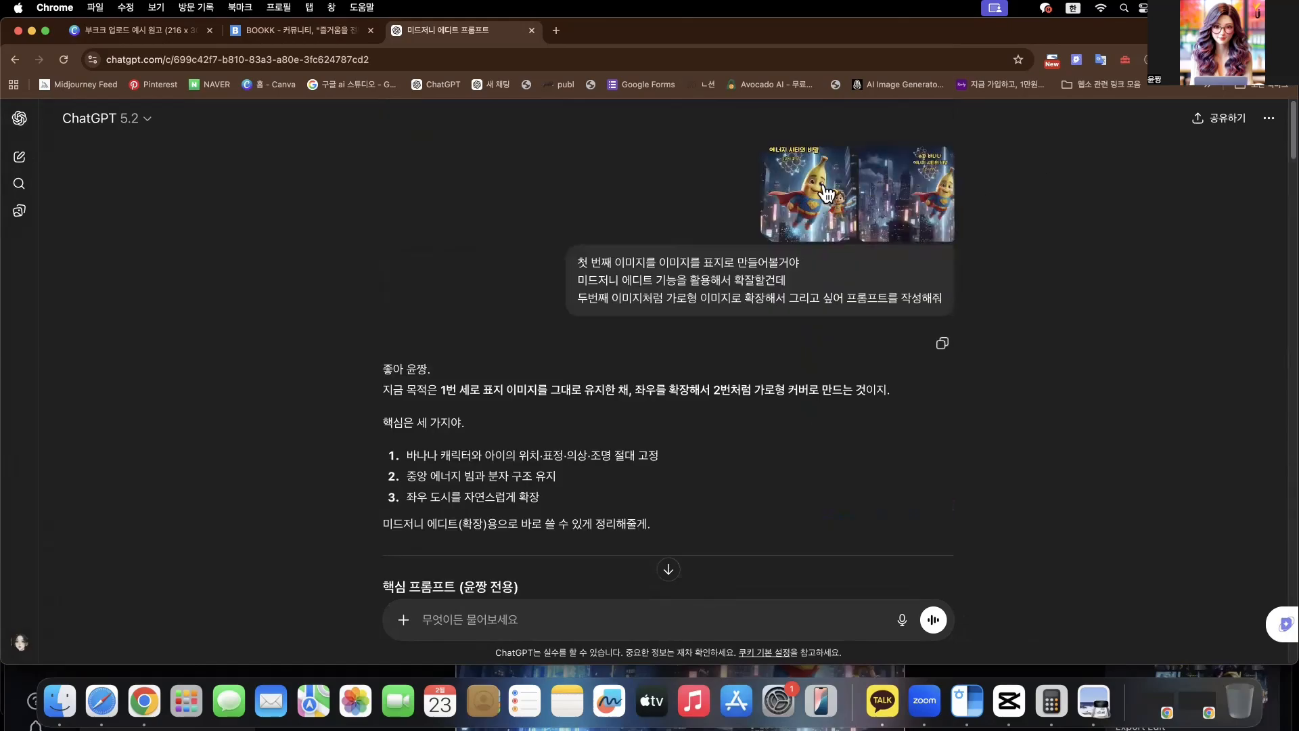
- Compare the portrait cover with the landscape example attached to the conversation's first message
click(814, 210)
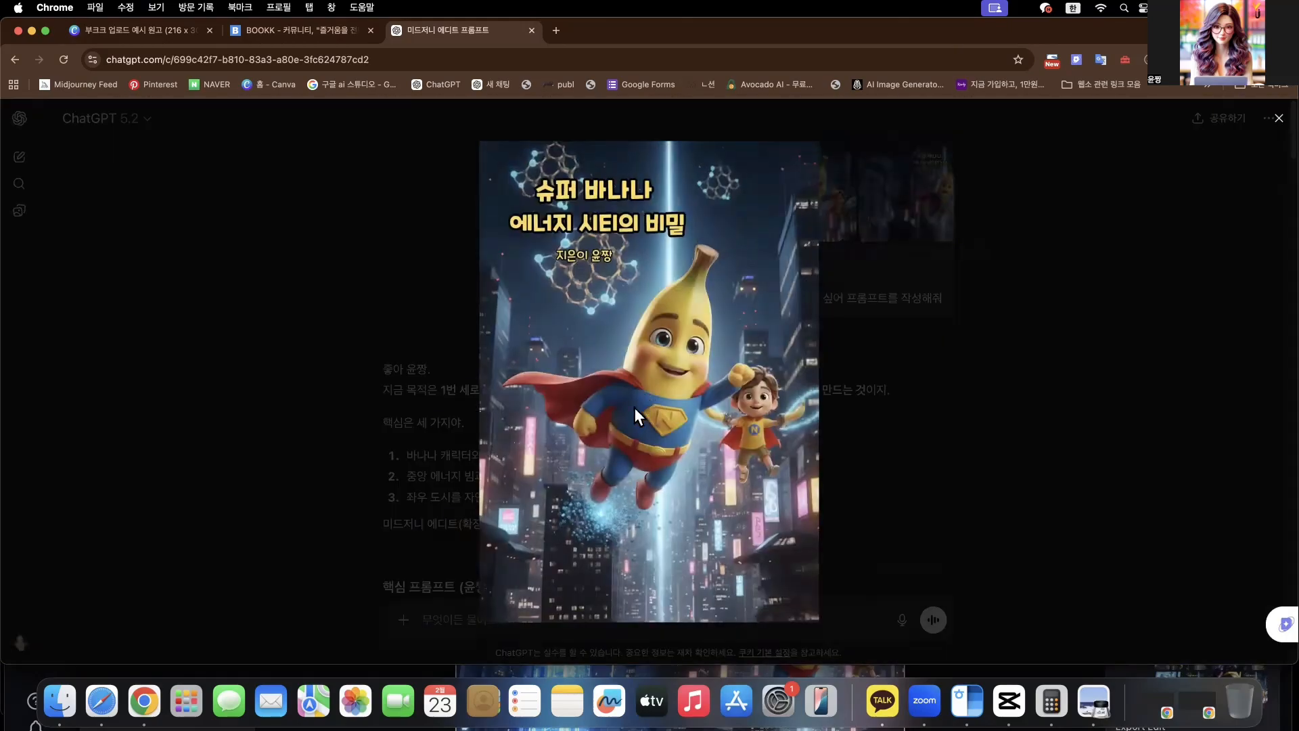
click(956, 403)
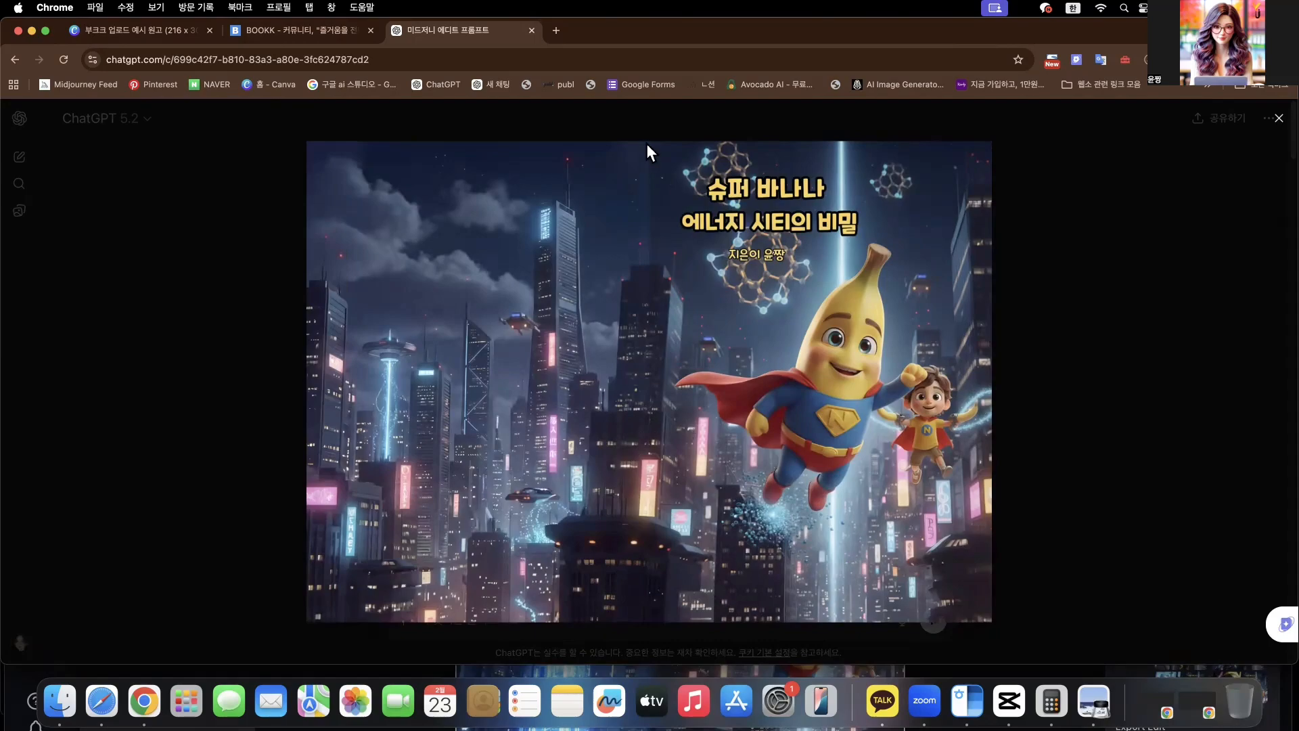
click(1107, 408)
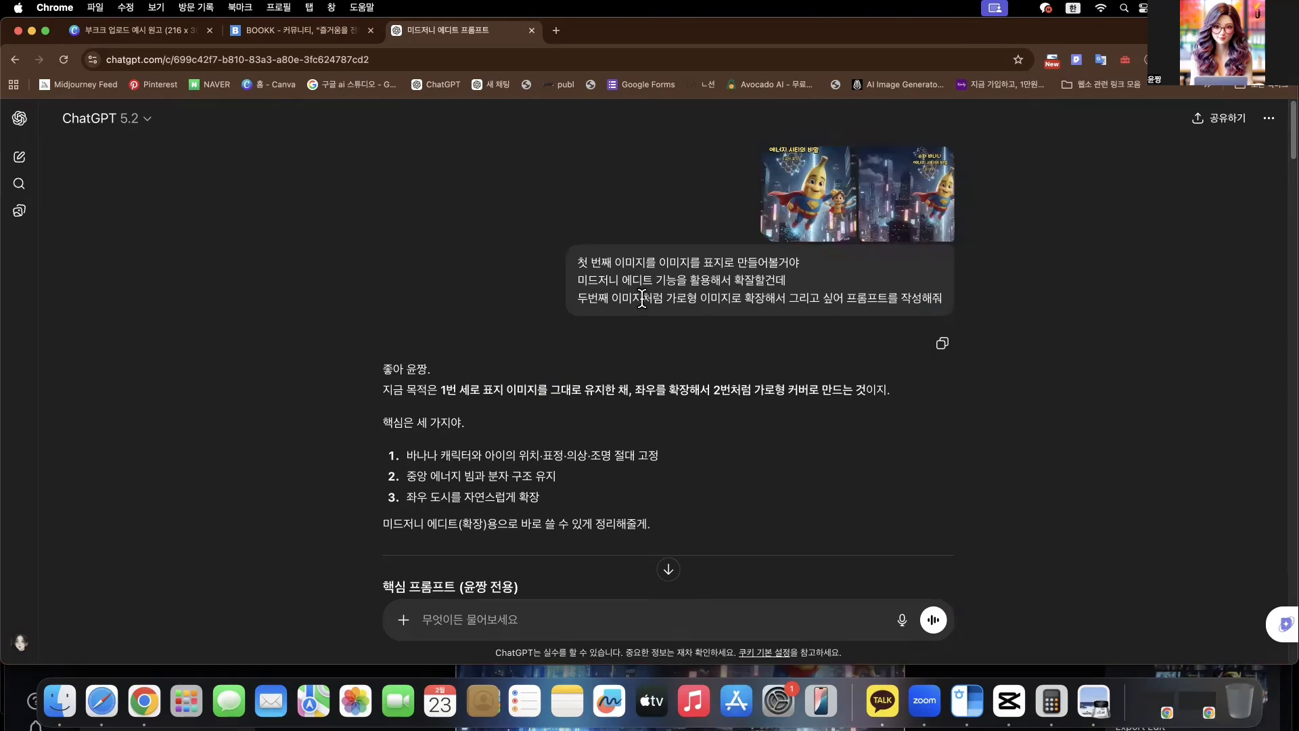
click(806, 229)
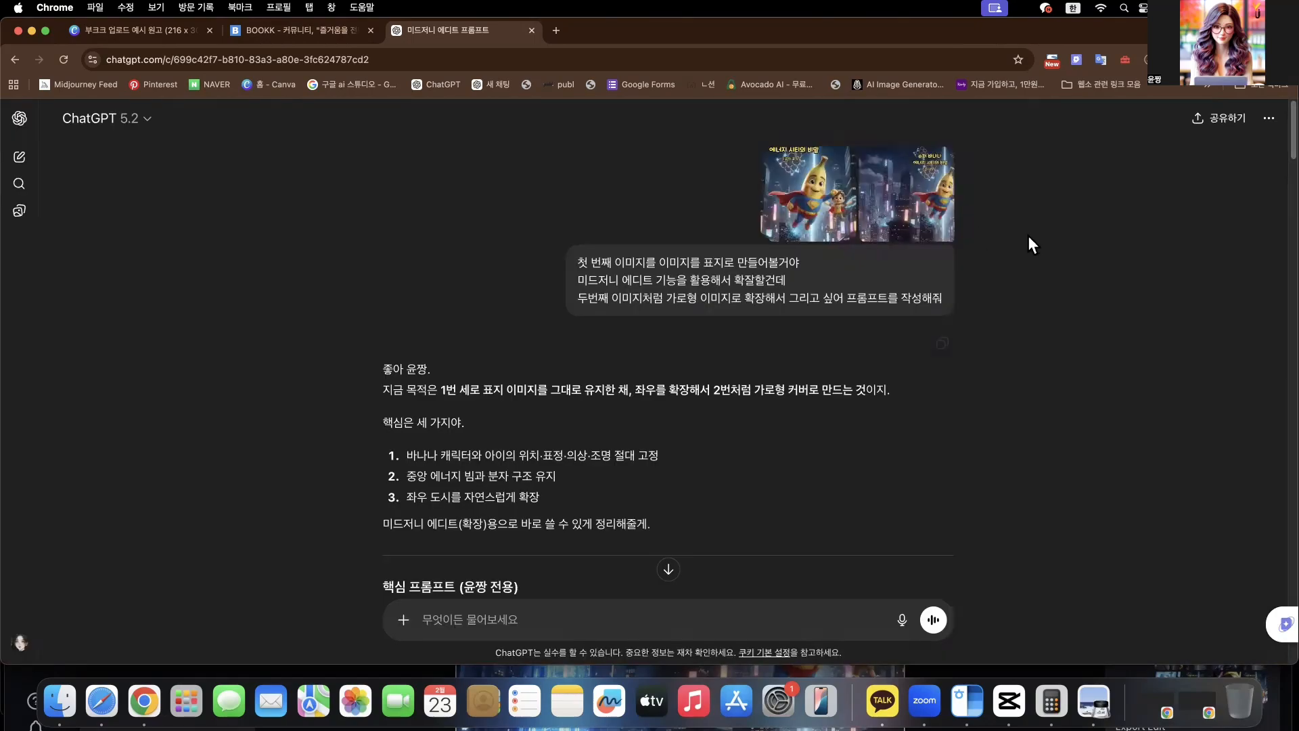
click(925, 200)
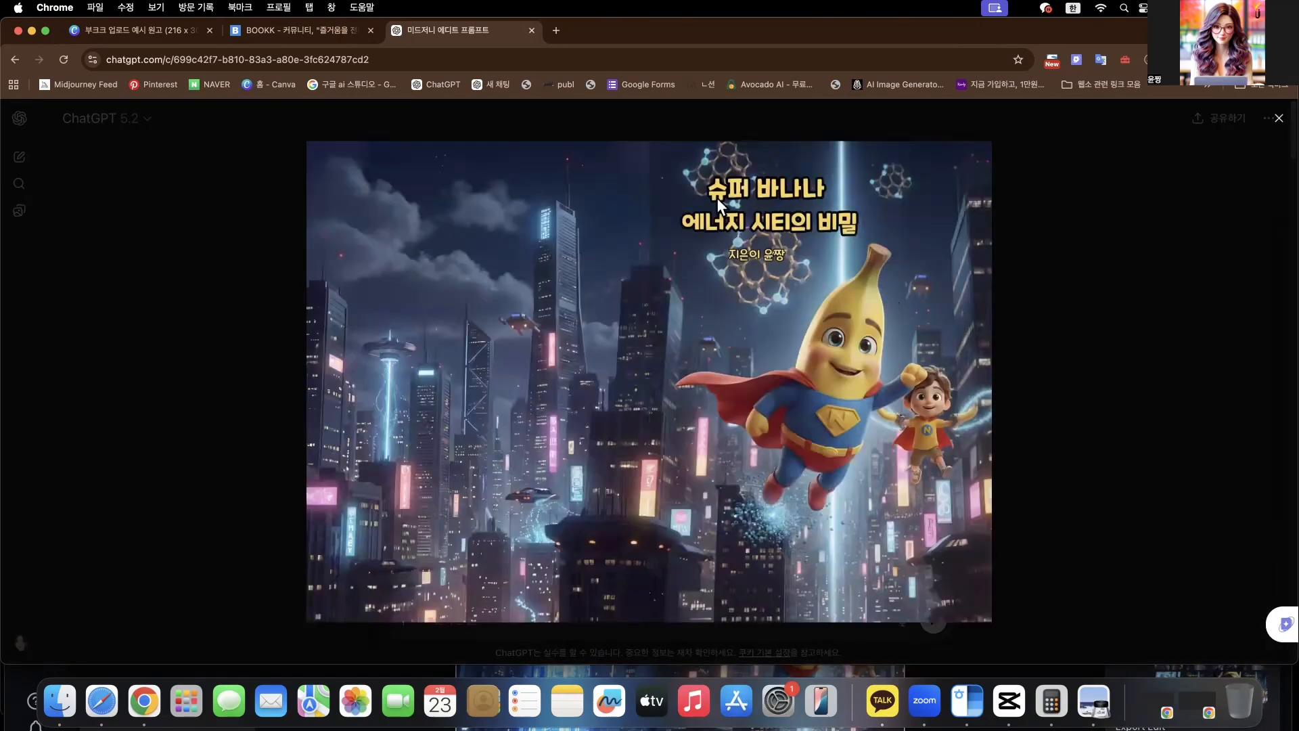
click(1049, 293)
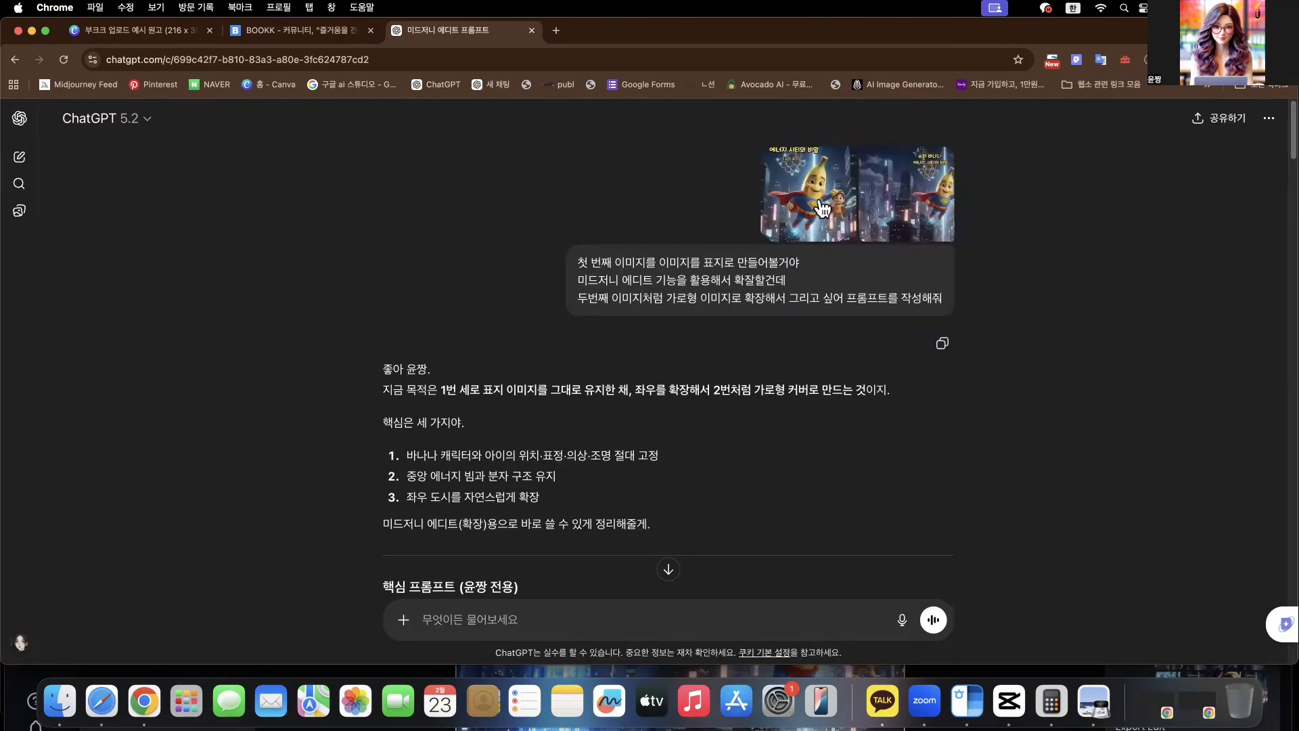
click(793, 207)
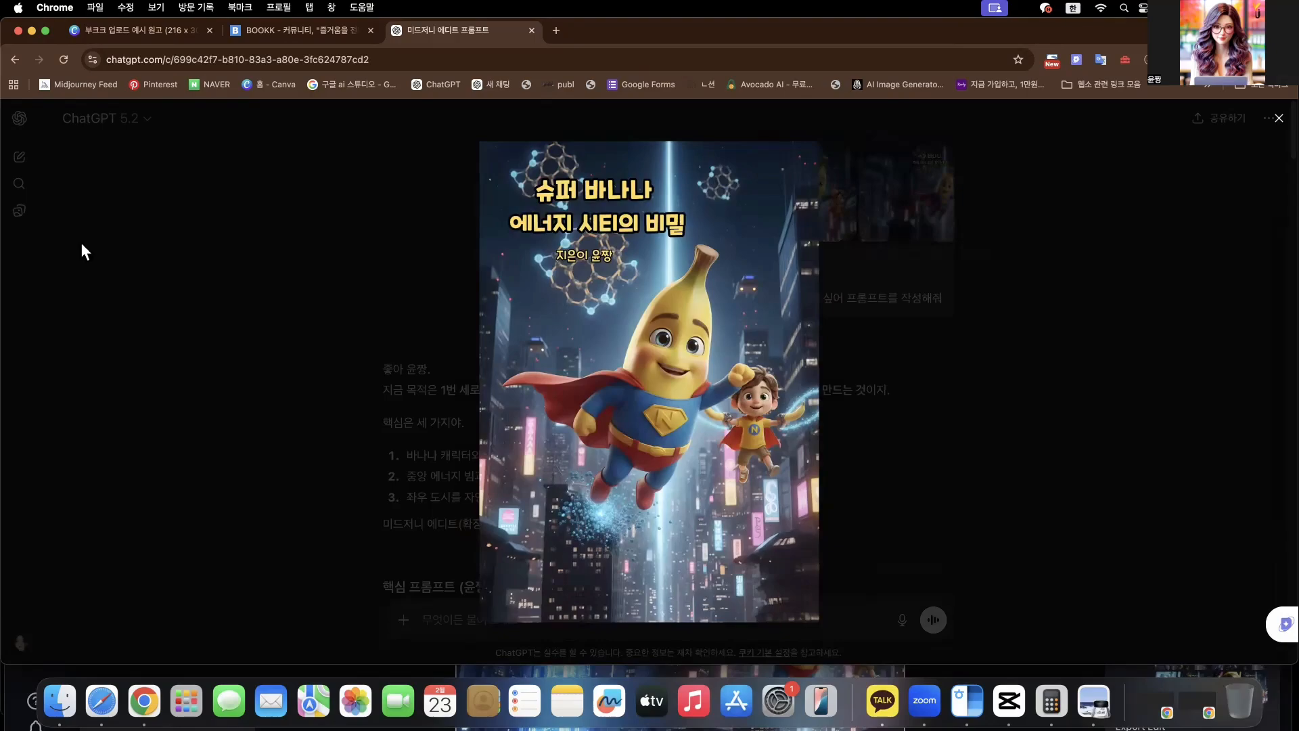
click(1048, 372)
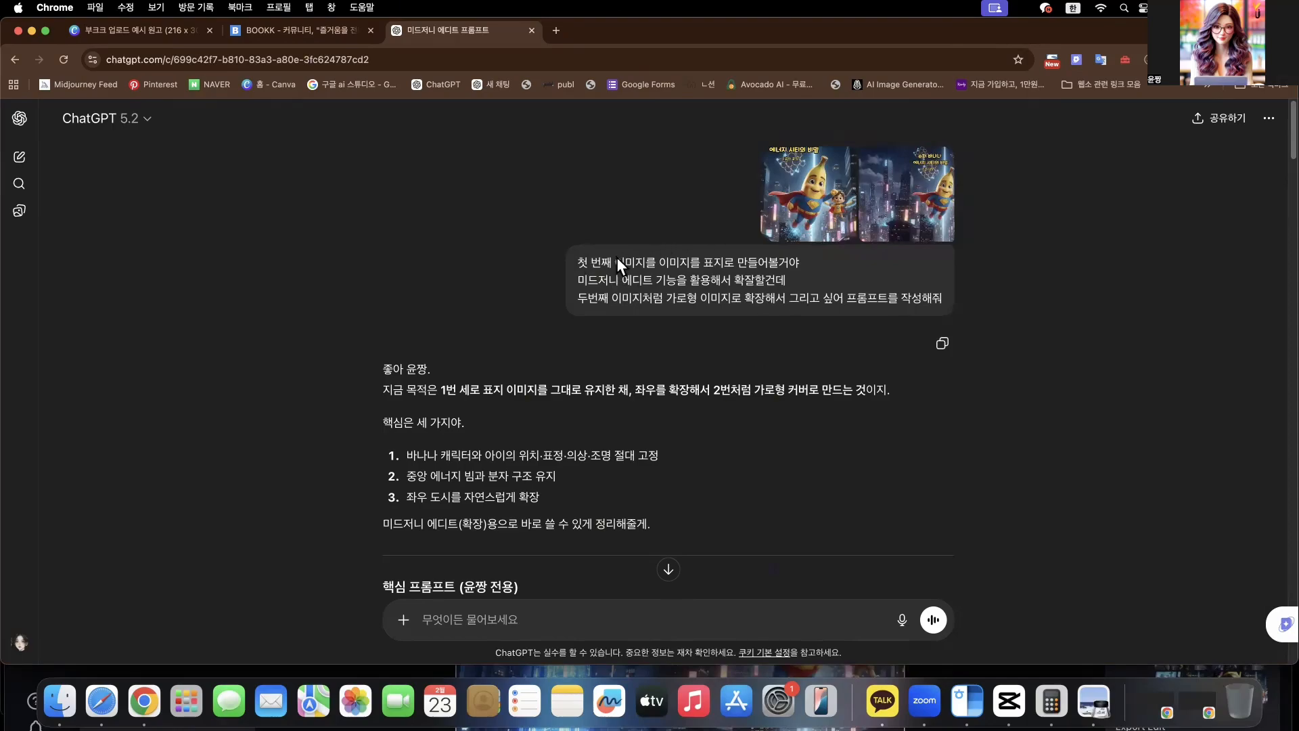
- Review the message requesting a Midjourney prompt that expands the first image into a landscape one like the second
drag(576, 257, 822, 270)
drag(578, 278, 786, 283)
drag(580, 298, 711, 189)
click(975, 330)
click(744, 192)
- Copy the English version of the core prompt (핵심 프롬프트) from the first reply
scroll(676, 308, down, 2)
scroll(785, 301, up, 2)
scroll(622, 366, down, 4)
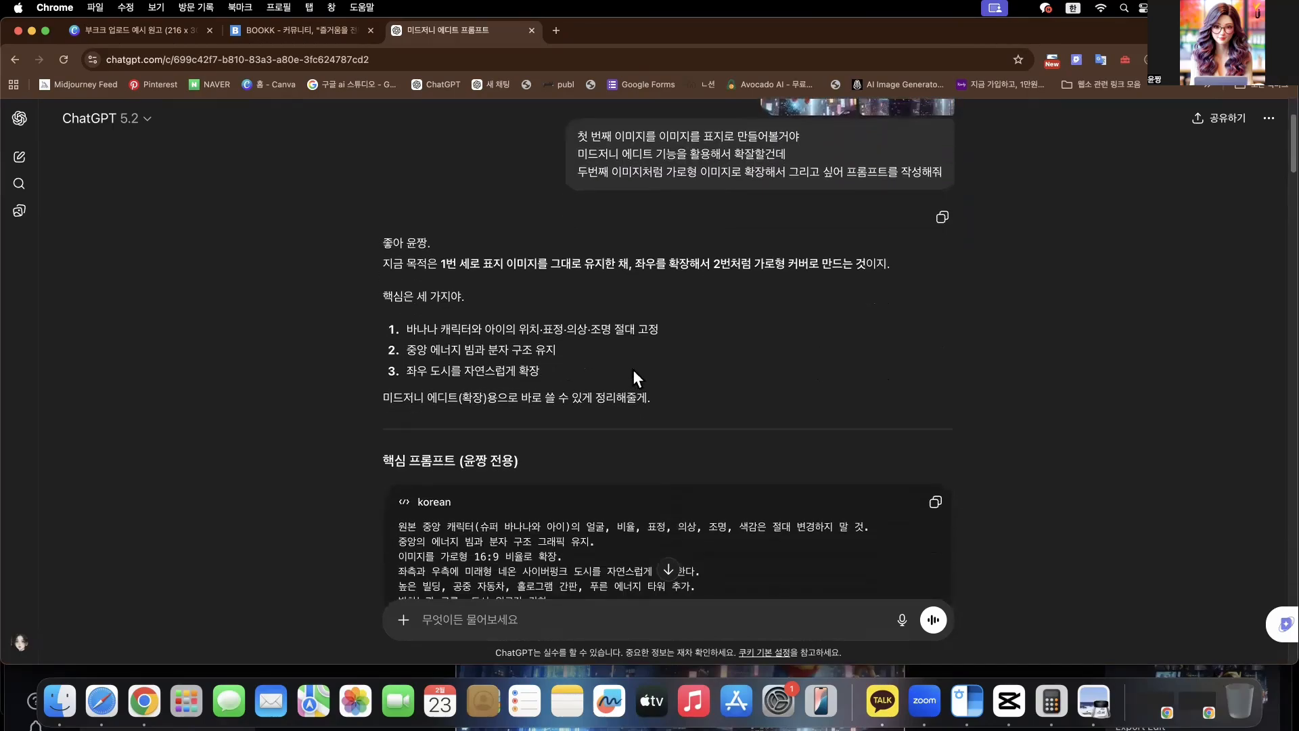
scroll(632, 369, down, 12)
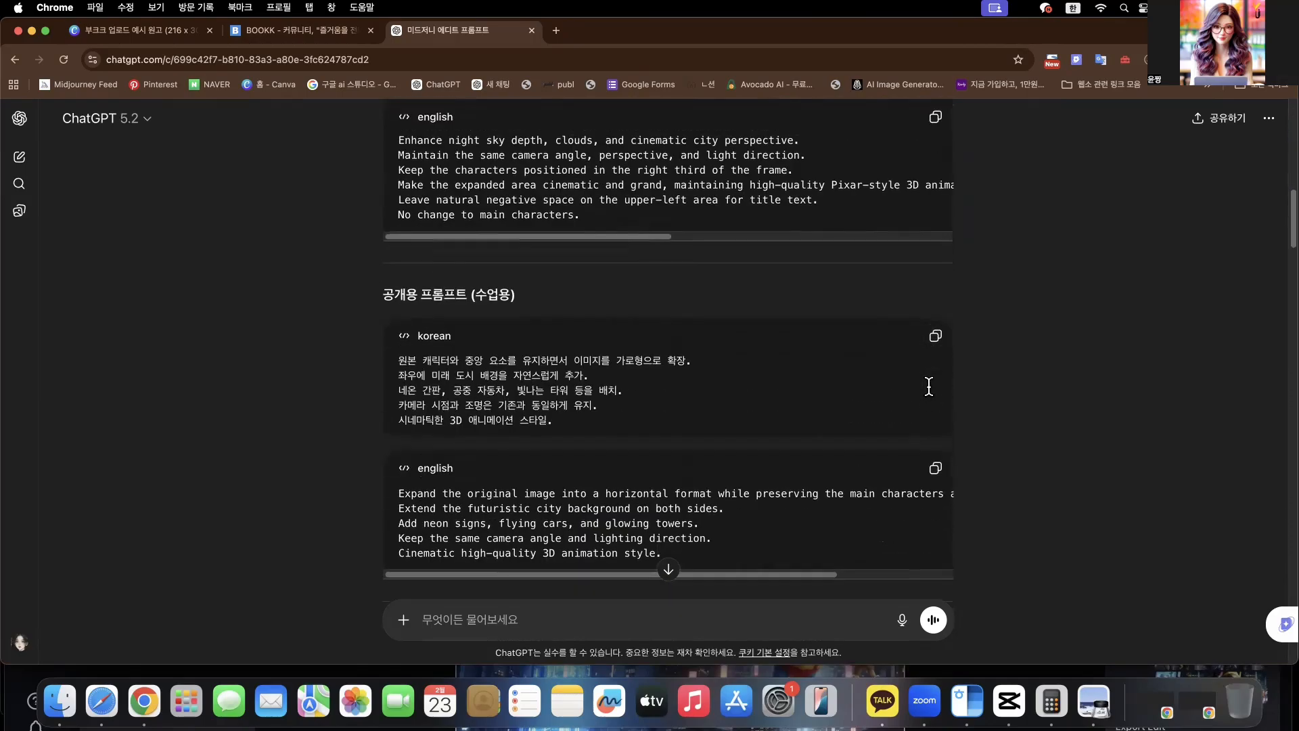
scroll(933, 382, up, 10)
scroll(938, 375, down, 6)
scroll(942, 368, up, 6)
scroll(945, 369, down, 10)
scroll(944, 369, up, 10)
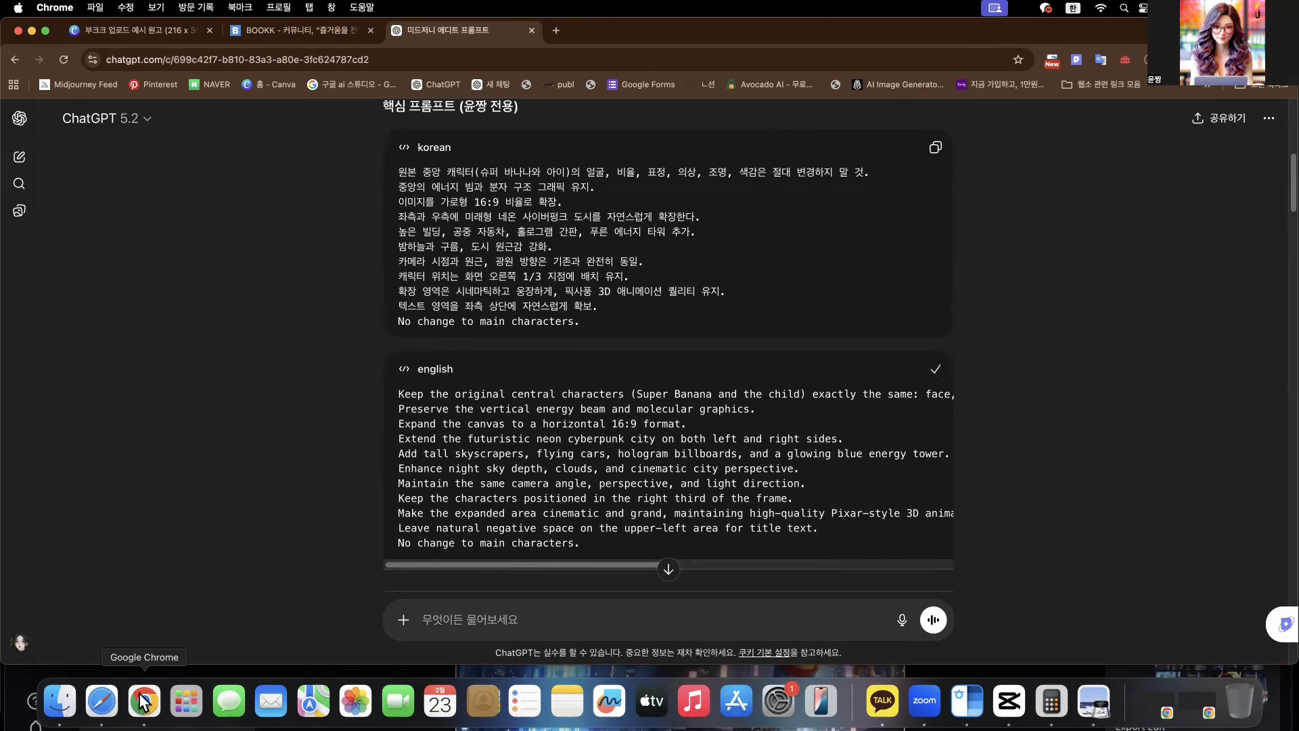
- Switch back to Midjourney and replace the whole edit prompt with the copied English prompt
click(102, 704)
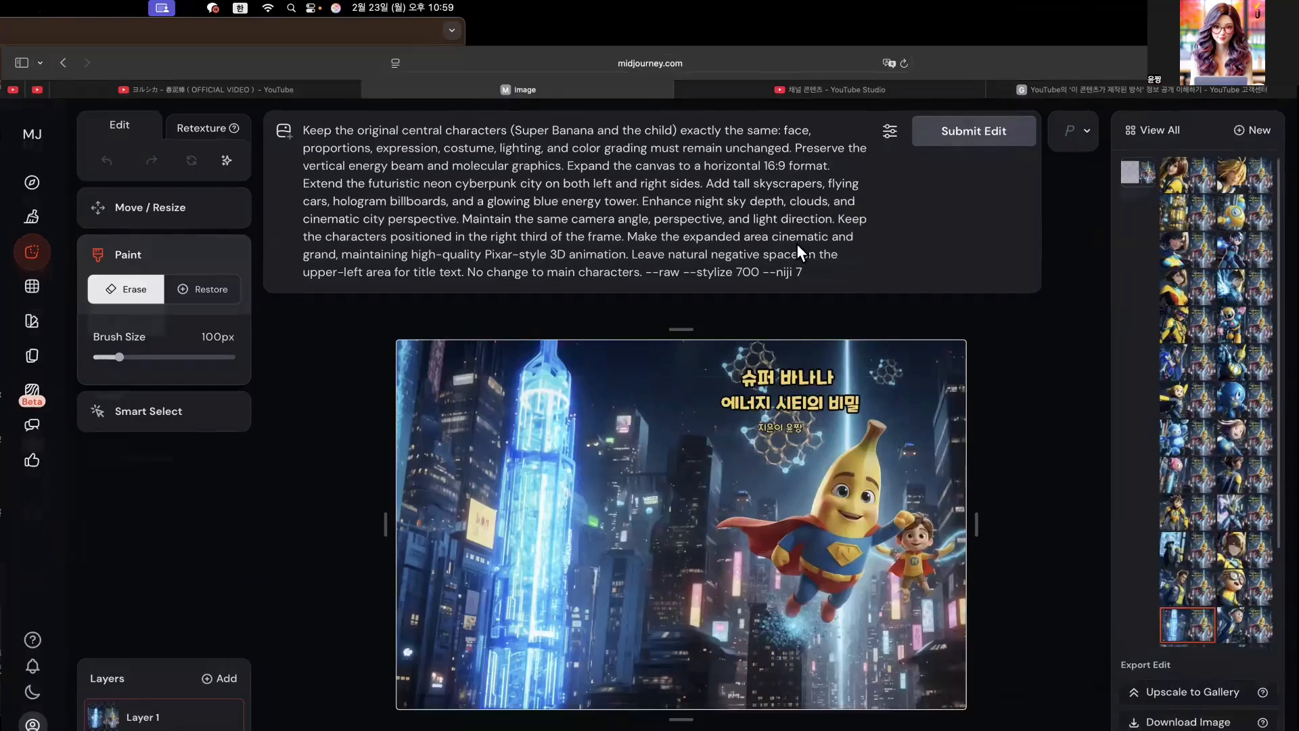
key(super+a)
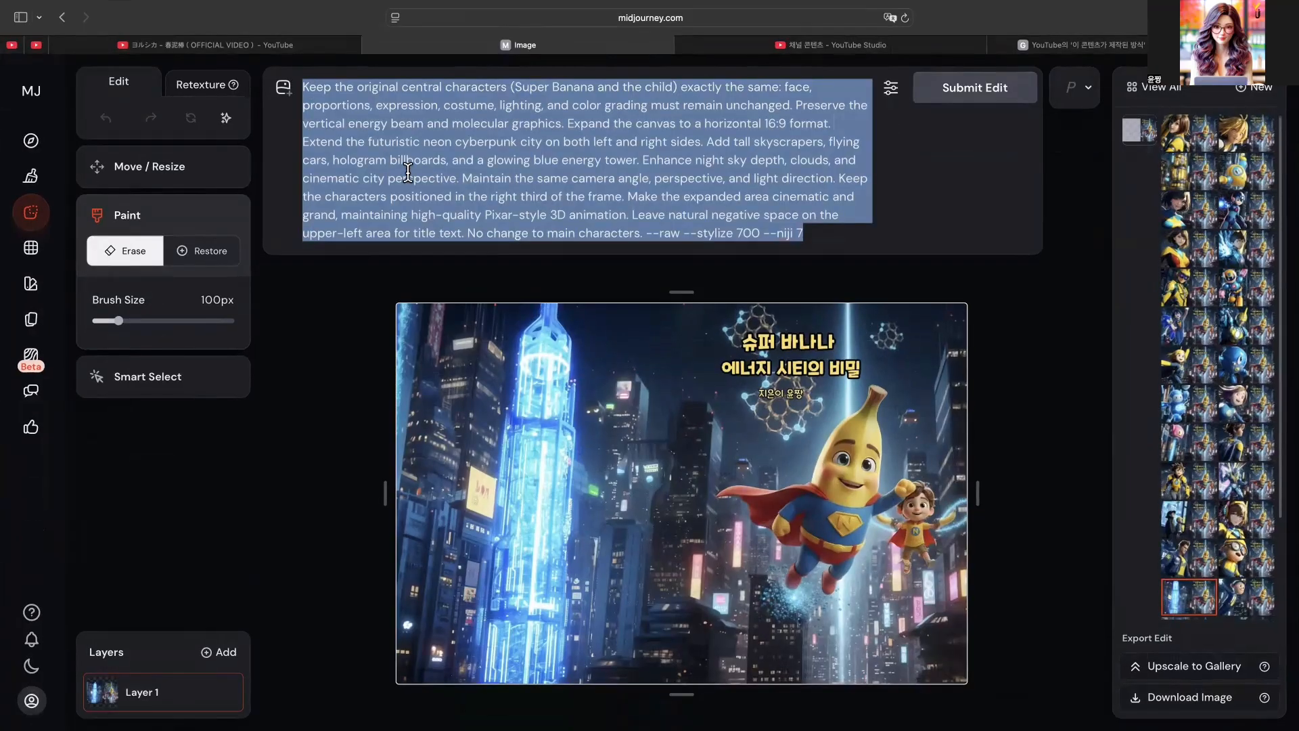
text(Keep the original central characters (Super Banana and the child) exactly the same: face, proportions, expression, costume, lighting, and color grading must remain unchanged. Preserve the vertical energy beam and molecular graphics. Expand the canvas to a horizontal 16:9 format. Extend the futuristic neon cyberpunk city on both left and right sides. Add tall skyscrapers, flying cars, hologram billboards, and a glowing blue energy tower. Enhance night sky depth, clouds, and cinematic city perspective. Maintain the same camera angle, perspective, and light direction. Keep the characters positioned in the right third of the frame. Make the expanded area cinematic and grand, maintaining high-quality Pixar-style 3D animation. Leave natural negative space on the upper-left area for title text. No change to main characters.)
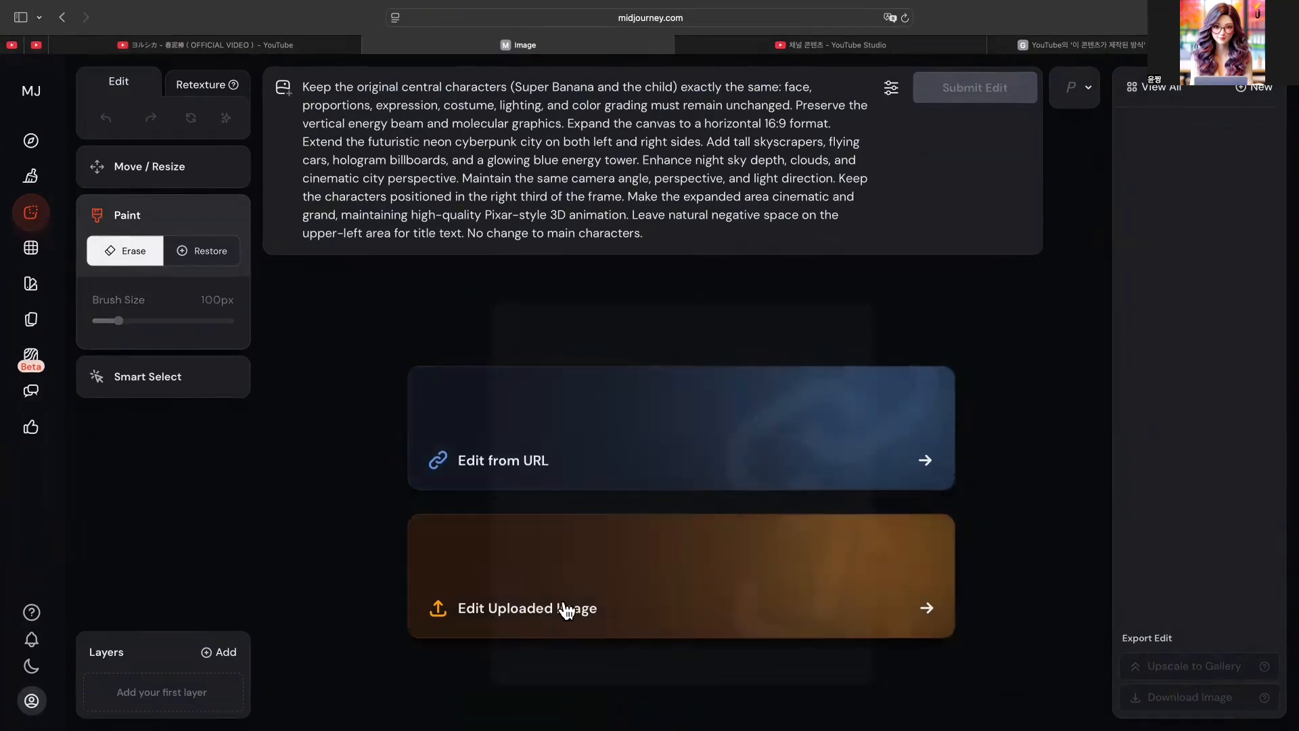
- Upload the Super Banana cover image from the Downloads folder (다운로드) for editing
click(745, 588)
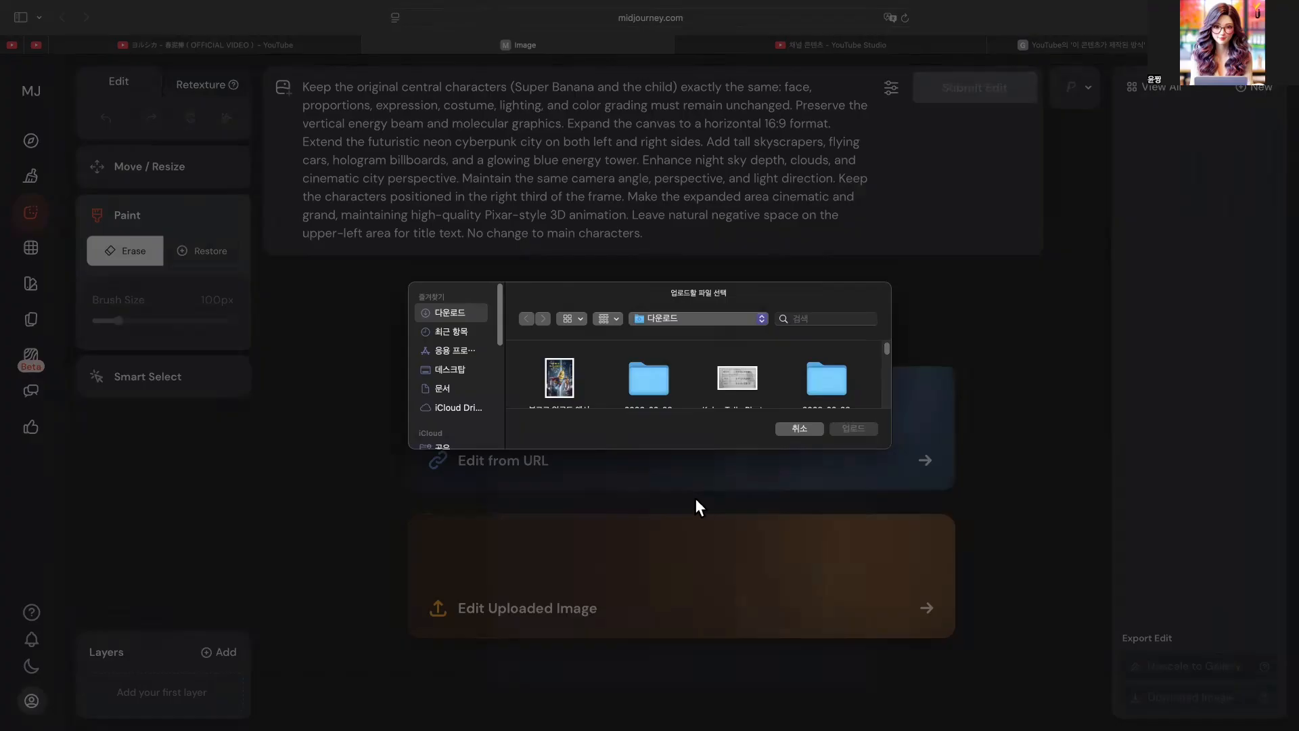
click(560, 384)
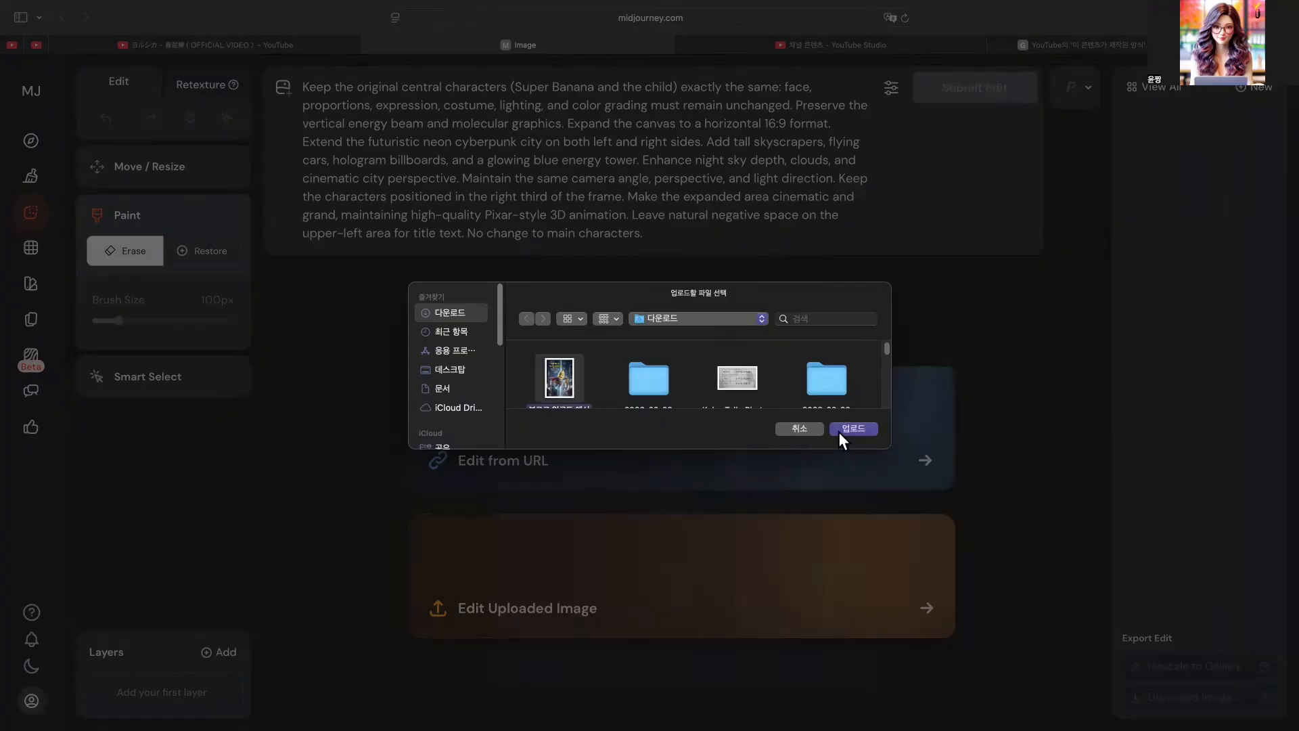
click(842, 429)
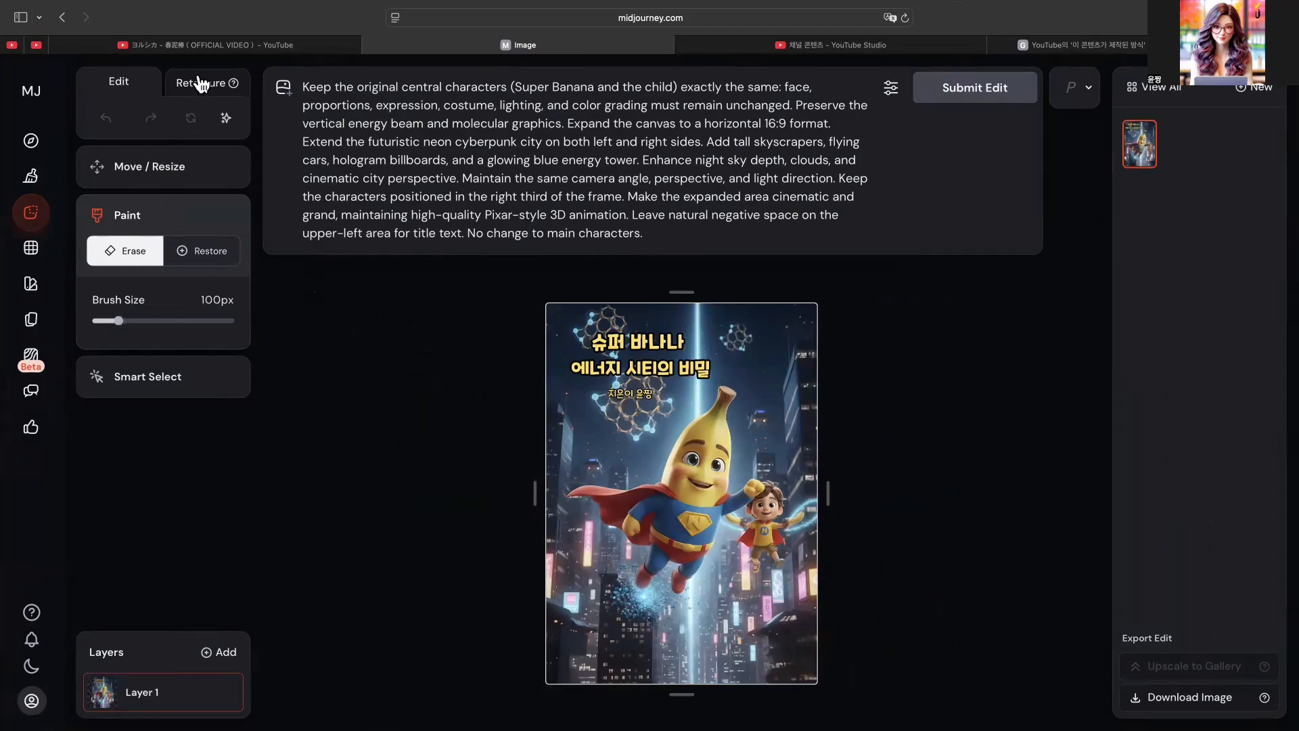
- Set the canvas aspect ratio to 3:2 and move the cover image against the canvas's right edge
click(162, 168)
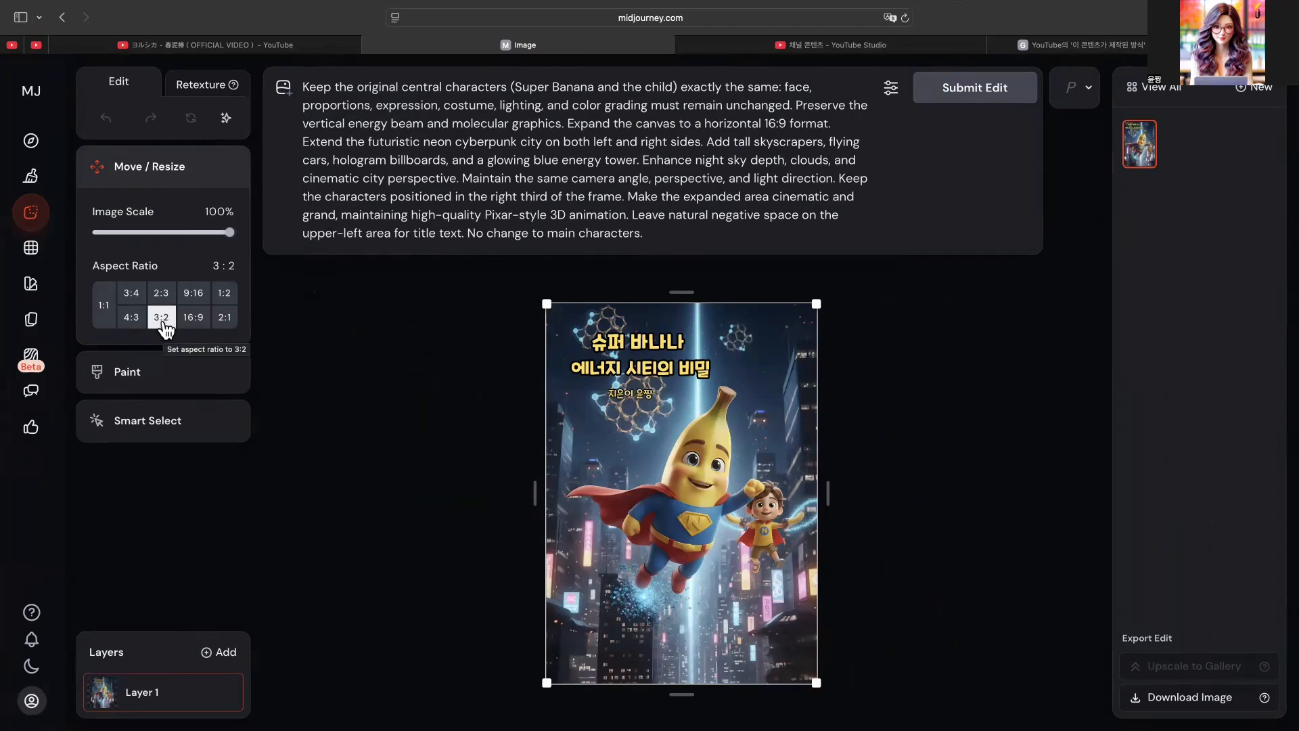
click(162, 319)
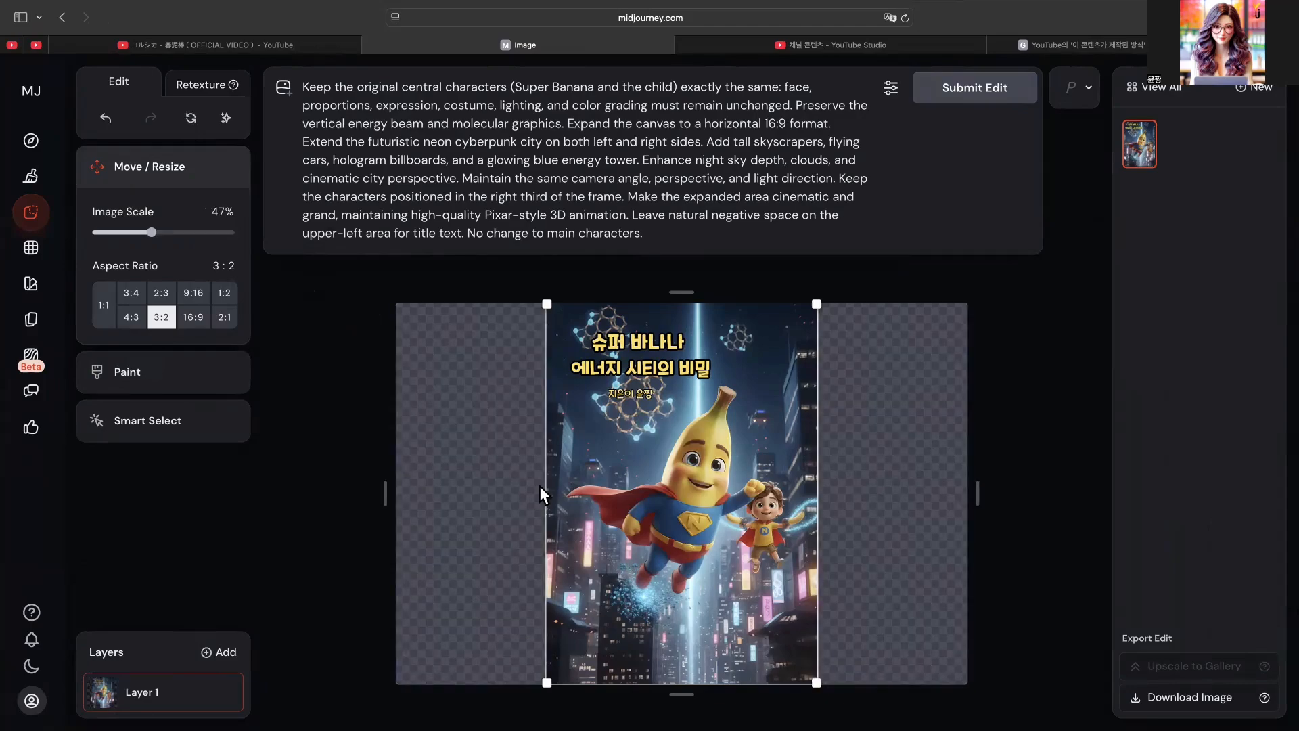
drag(554, 430, 703, 427)
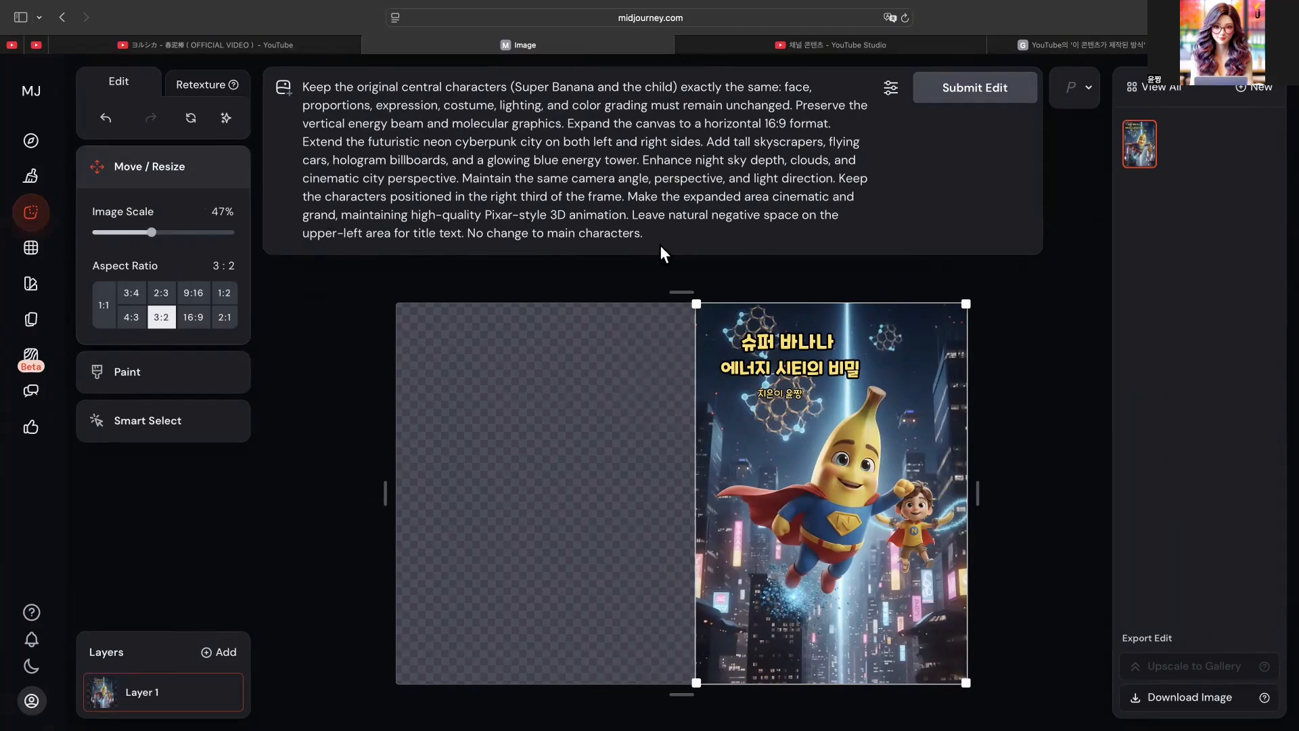
- Check the whole edit prompt and submit the edit to fill the empty left part of the canvas
drag(645, 234, 290, 86)
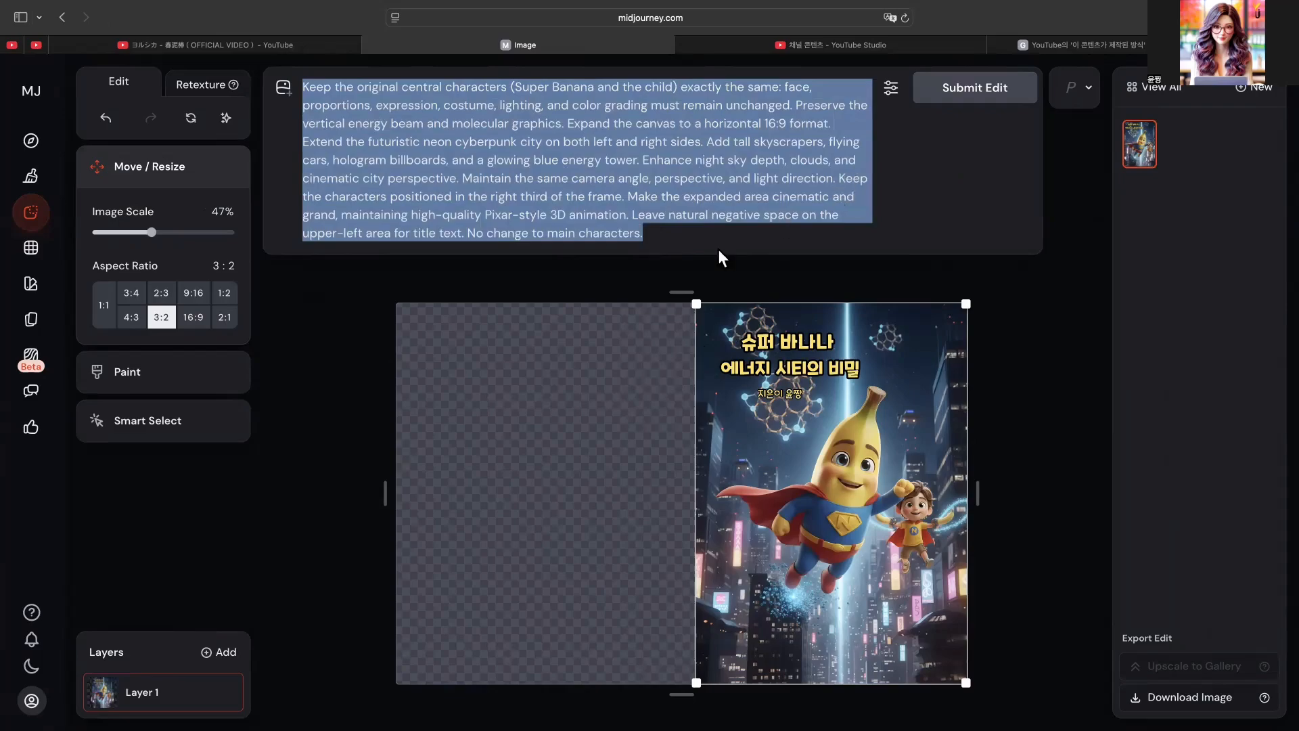
click(787, 228)
click(966, 88)
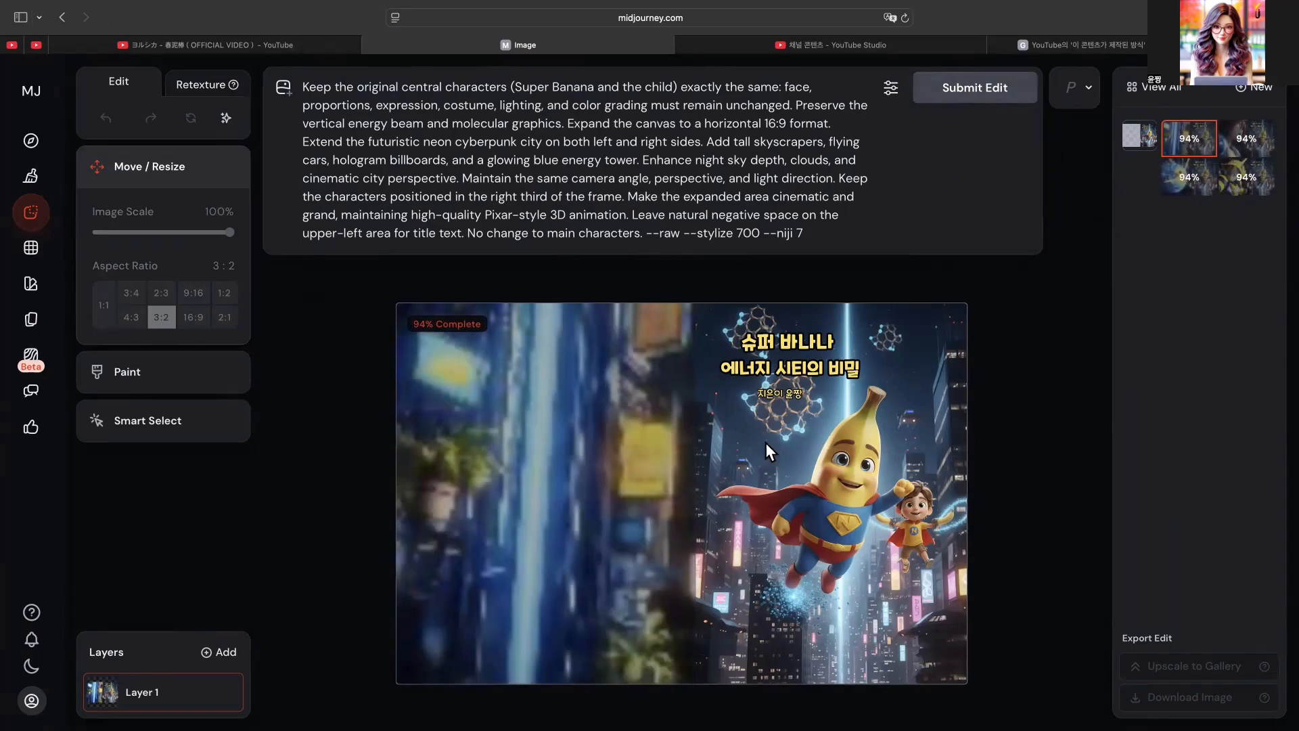
- Compare the four generated landscape variations of the Super Banana cover
click(1245, 147)
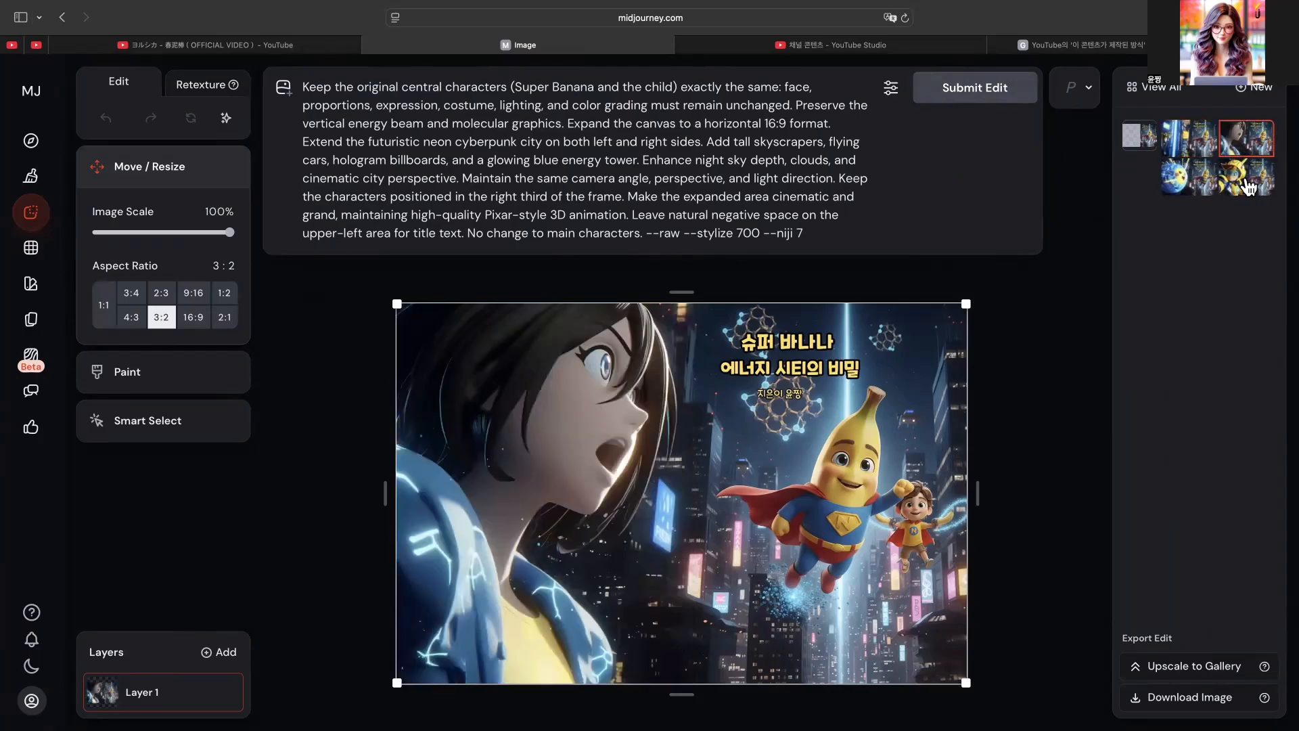
click(1249, 186)
click(1176, 184)
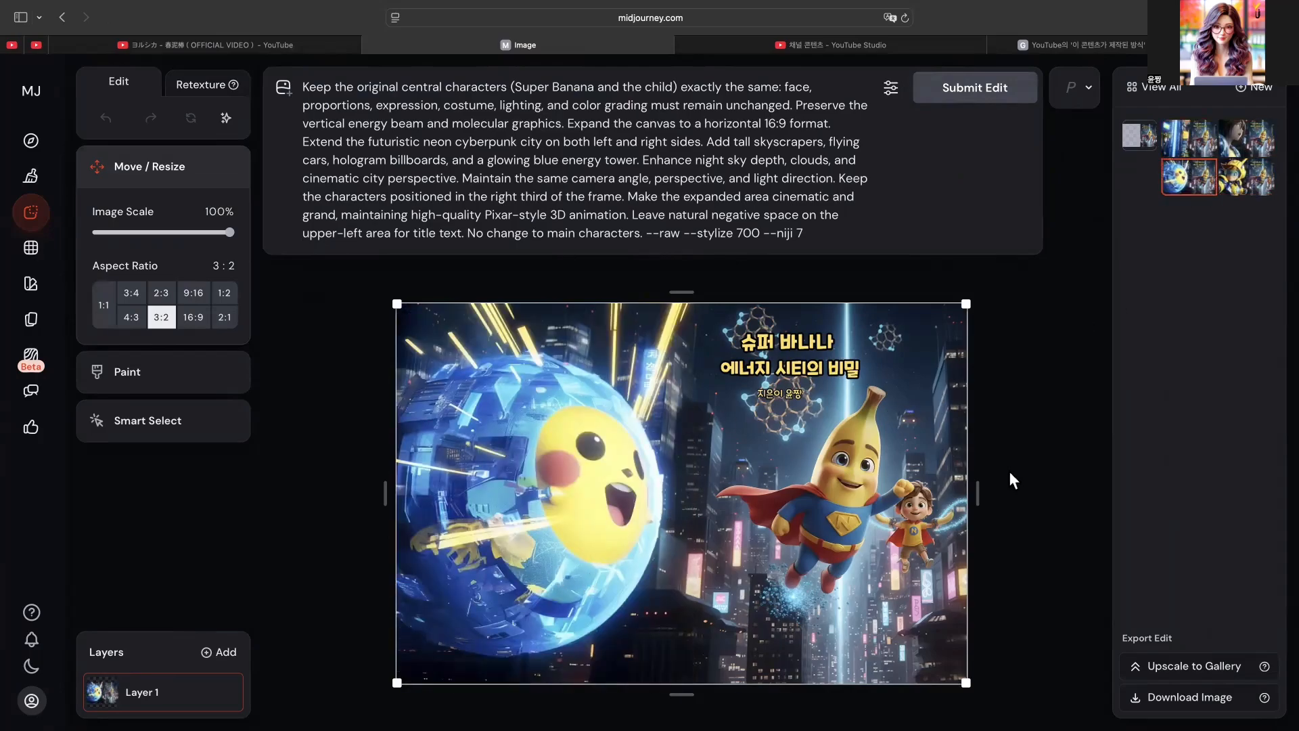
click(1193, 148)
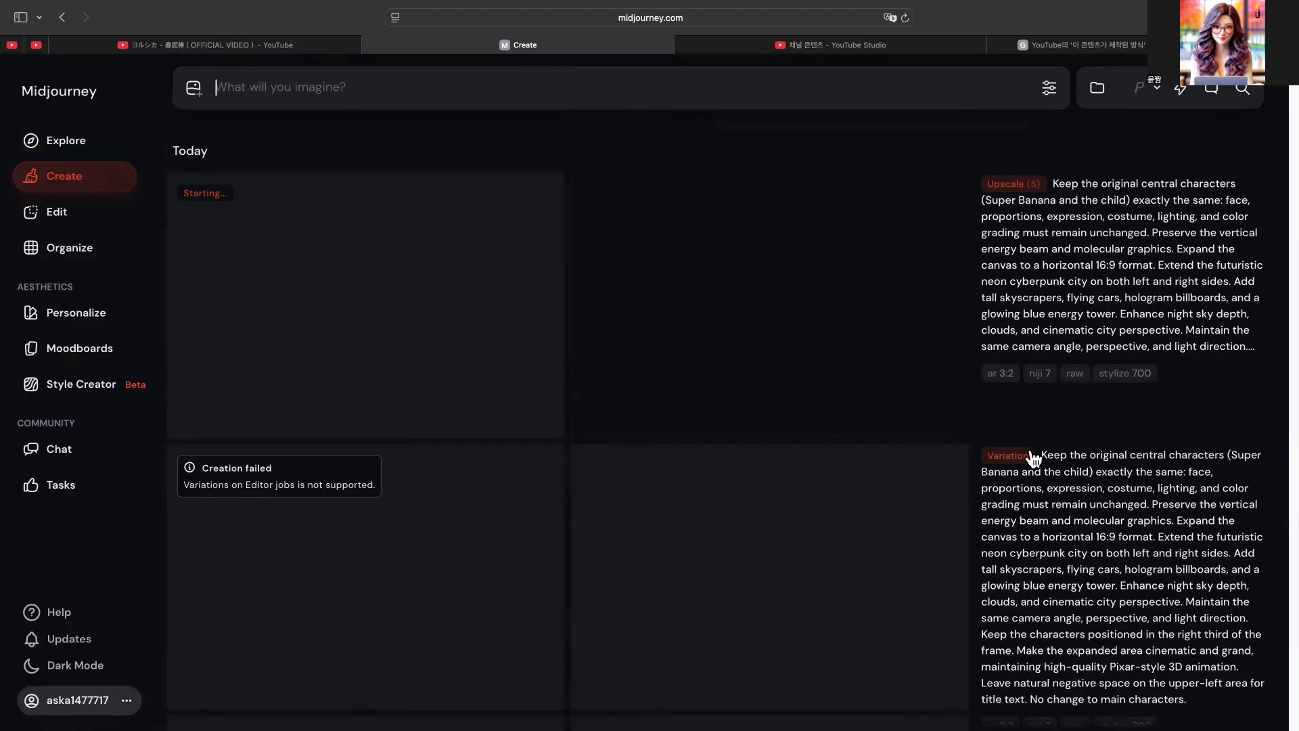
- Find the upscaled landscape cover with the blue neon billboard among today's creations and view it enlarged
mouse_move(1029, 461)
scroll(1015, 465, down, 5)
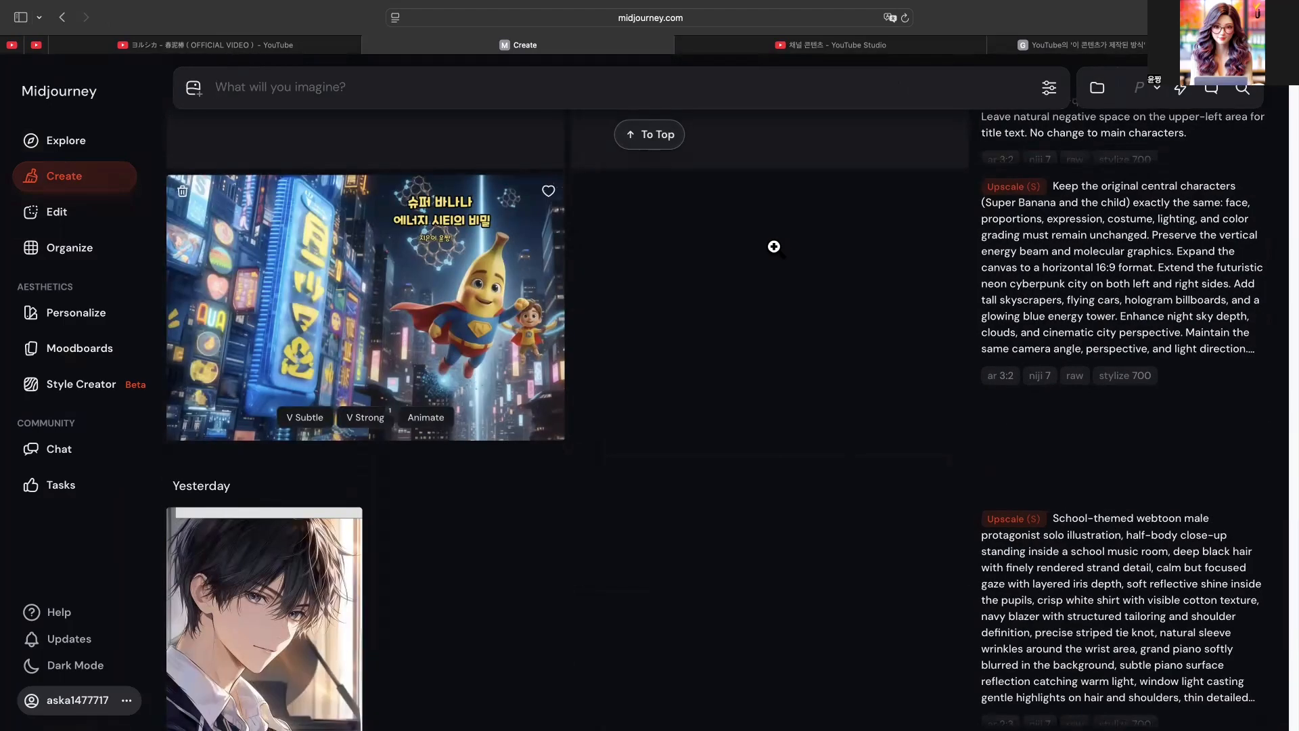
click(774, 246)
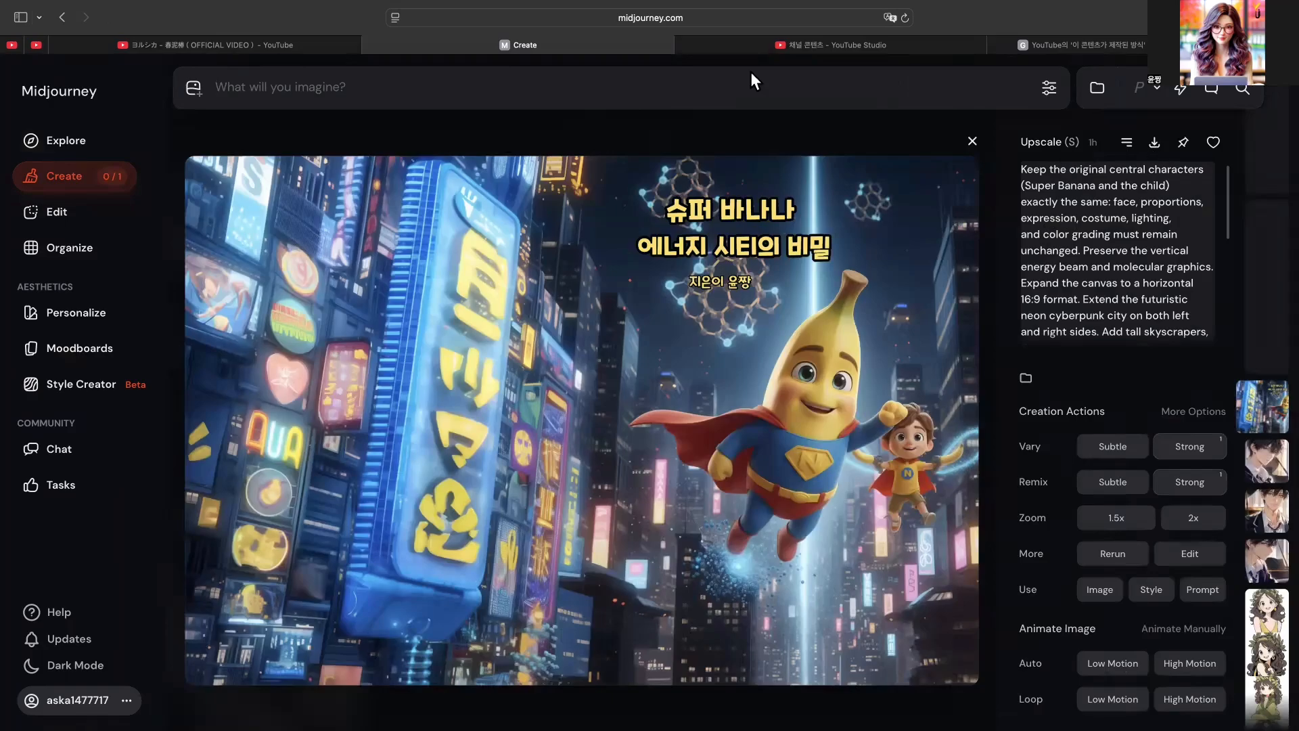
- Switch to the BOOKK full-bleed guide (풀빼다 작업 안내) in Chrome, show it full screen and read its definition section (풀빼다란?)
mouse_move(56, 4)
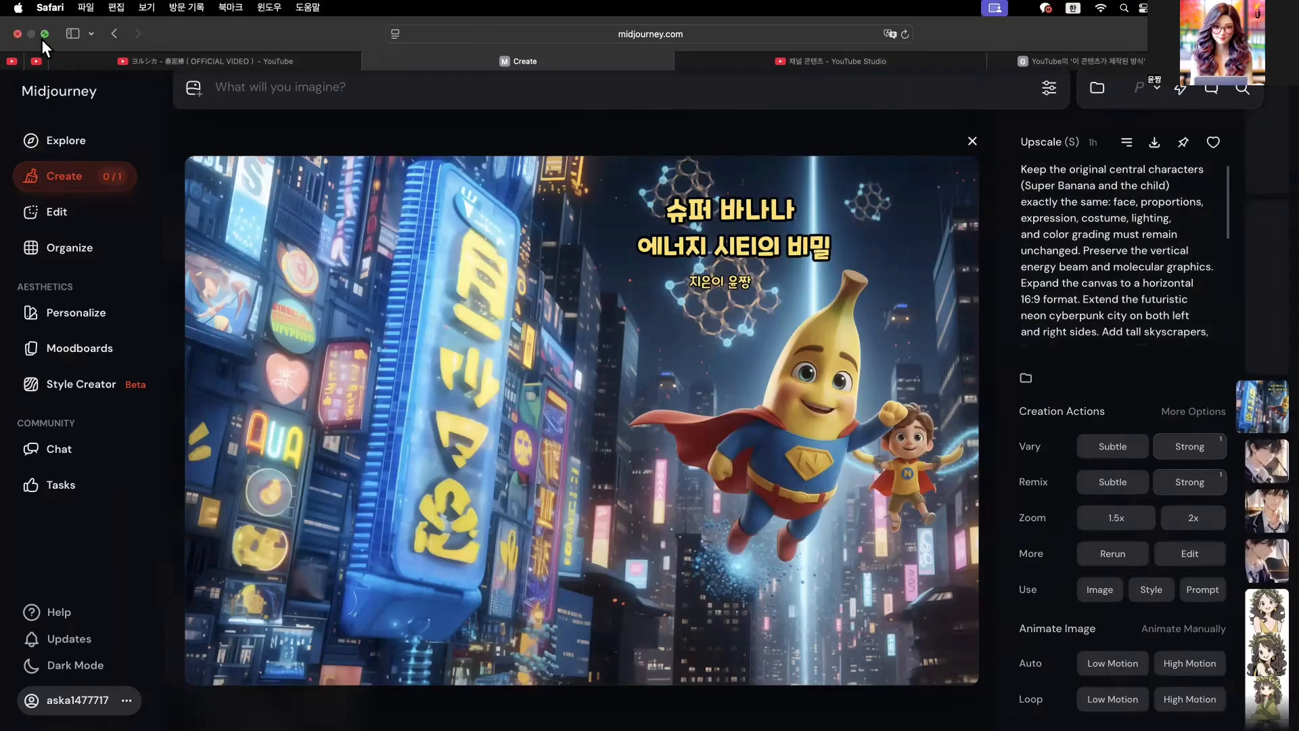
mouse_move(43, 33)
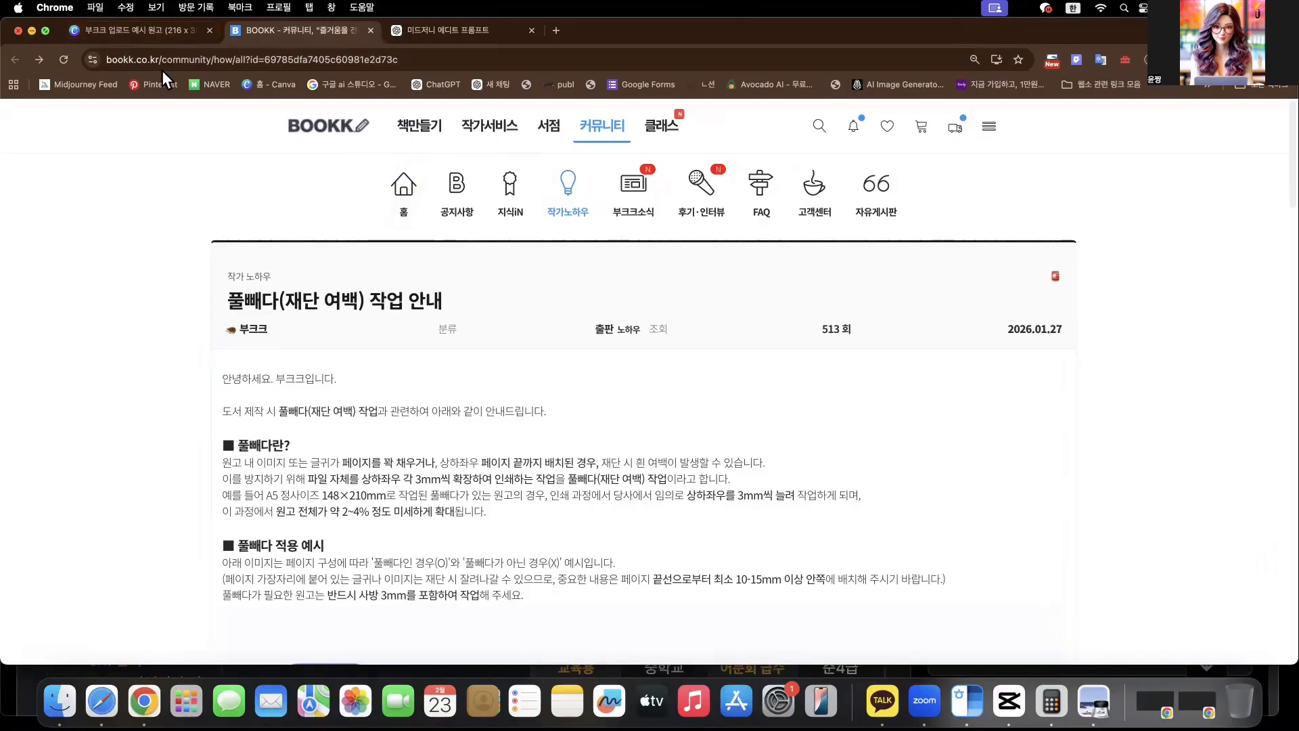
key(ctrl+super+f)
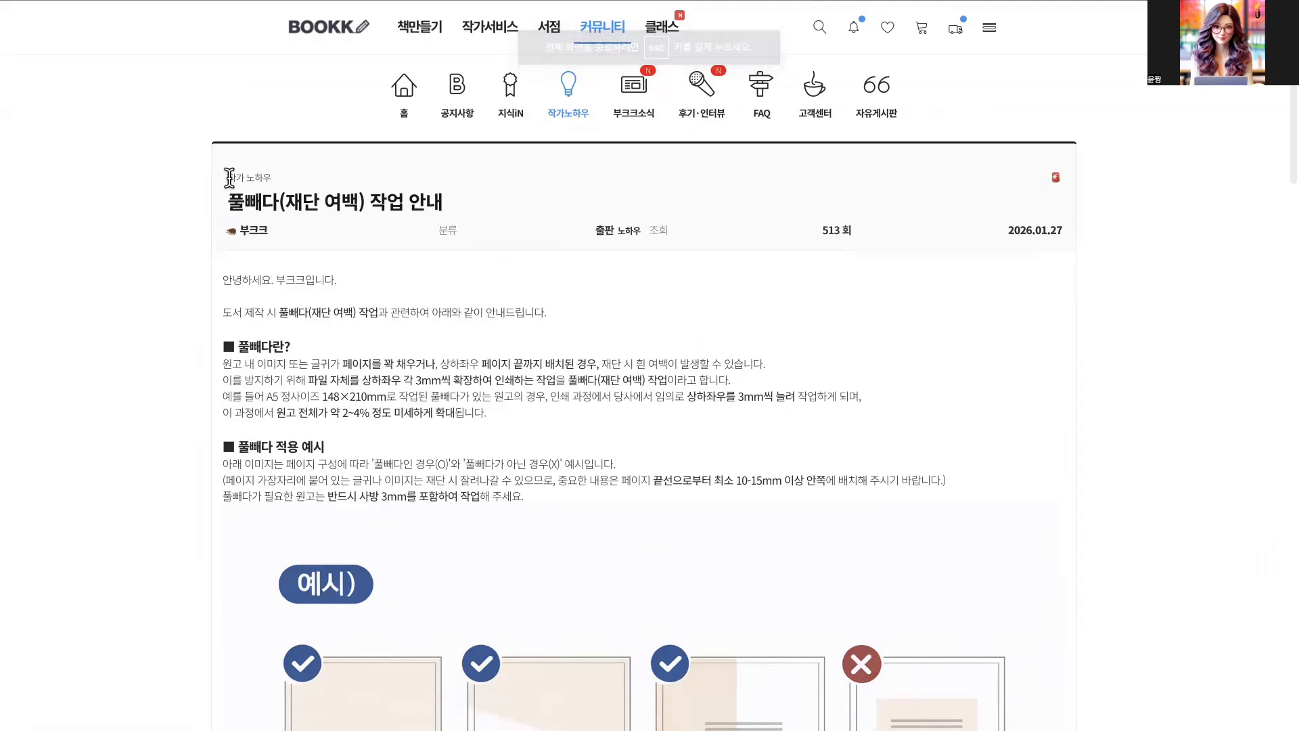
drag(229, 178, 287, 180)
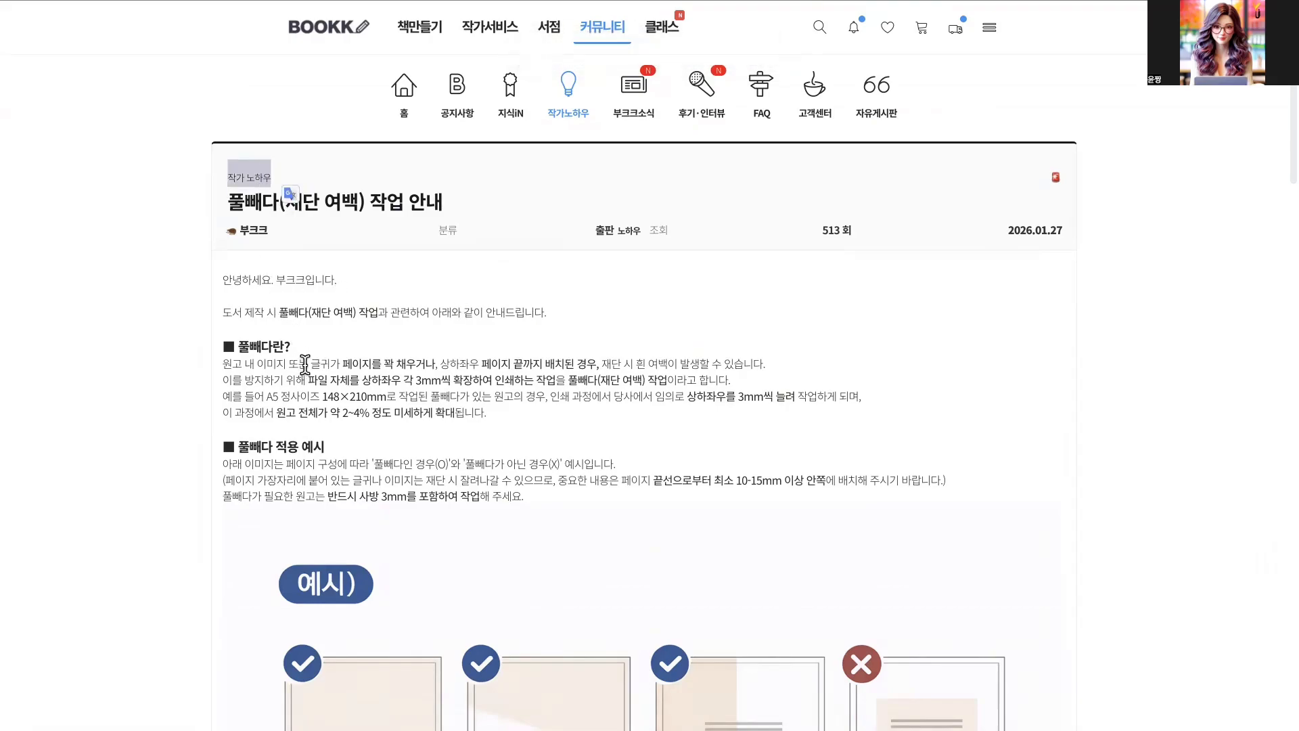
drag(232, 278, 329, 350)
drag(223, 347, 514, 427)
click(508, 425)
- Examine the guide's full-bleed layout examples and the comparison of manuscripts without and with bleed applied
scroll(474, 460, down, 8)
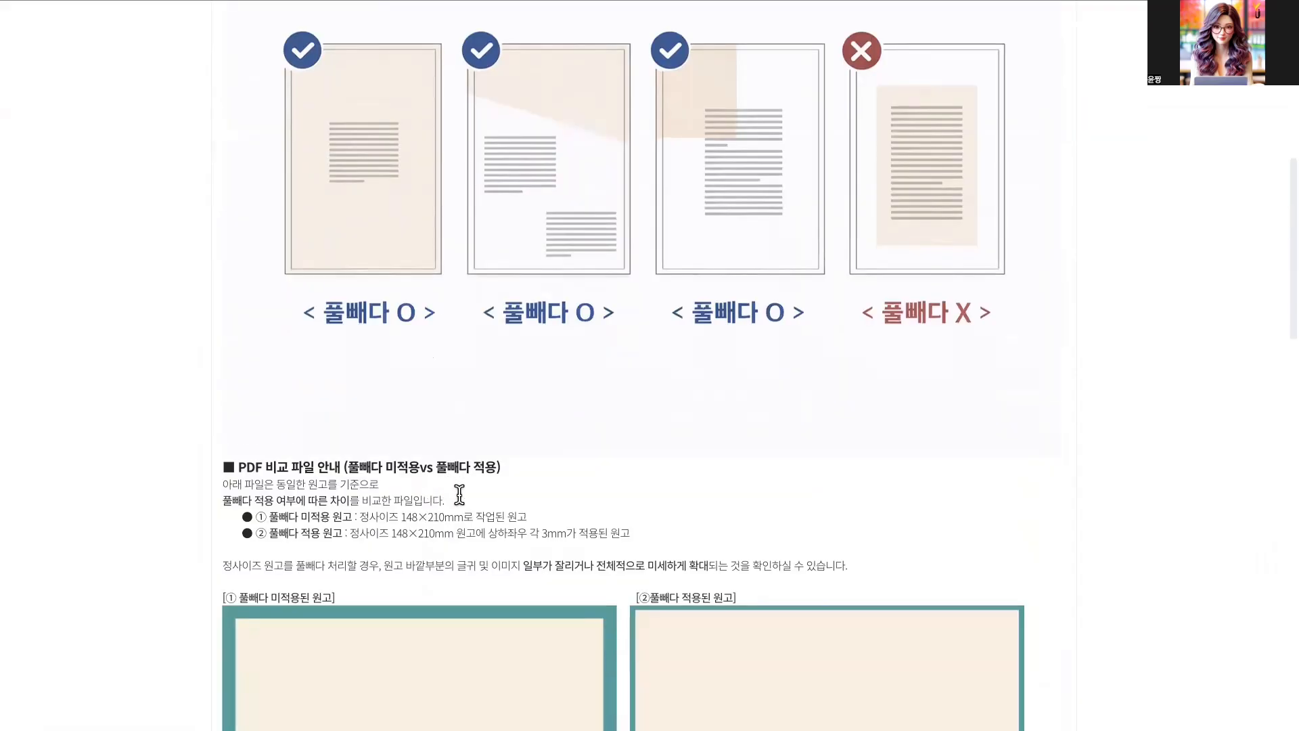
scroll(458, 491, up, 2)
scroll(406, 515, down, 3)
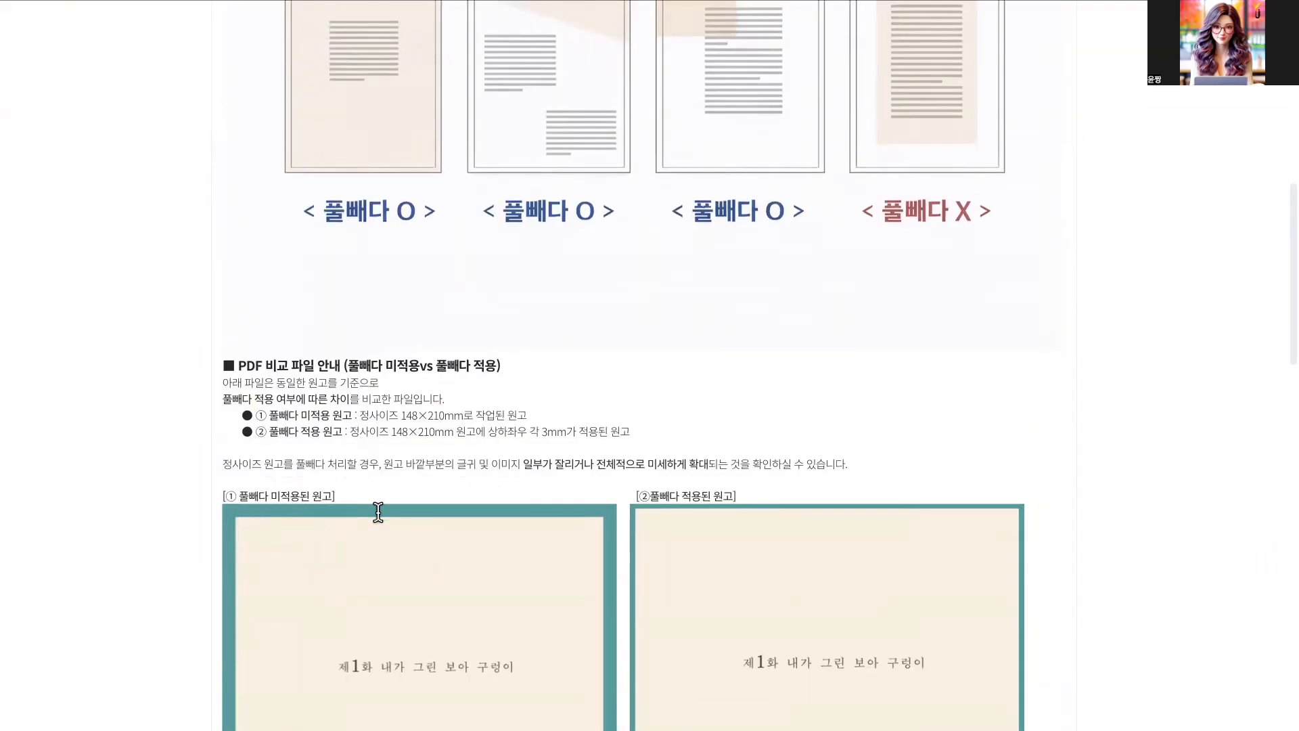
scroll(458, 518, down, 2)
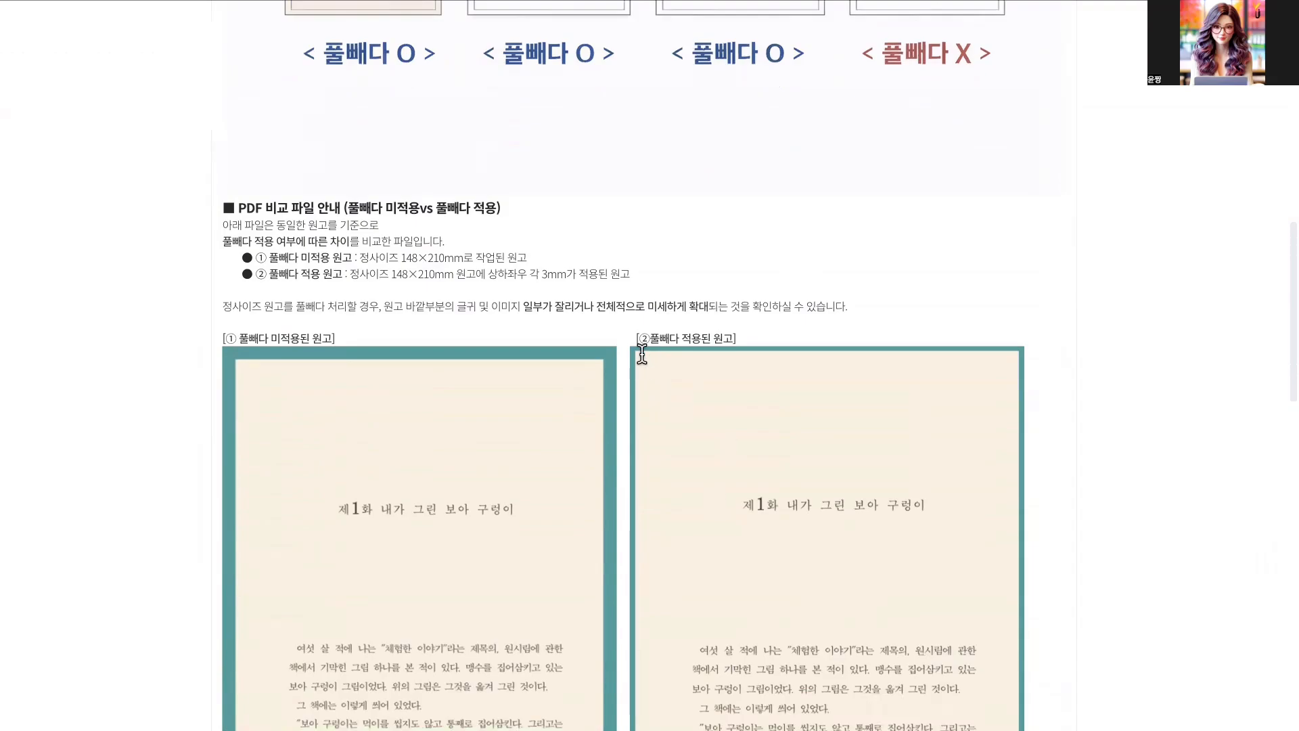
scroll(711, 344, down, 1)
drag(244, 183, 690, 275)
drag(403, 319, 255, 174)
click(429, 276)
scroll(530, 496, down, 2)
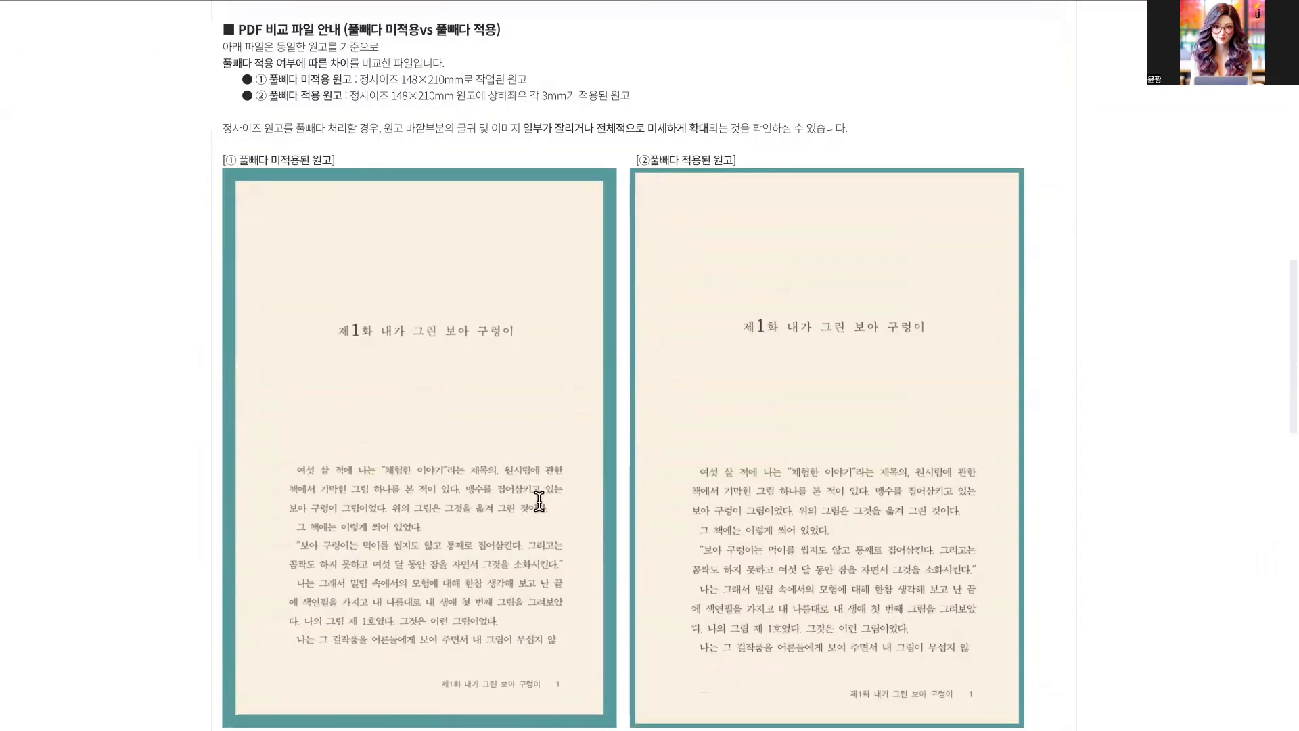
scroll(562, 507, down, 1)
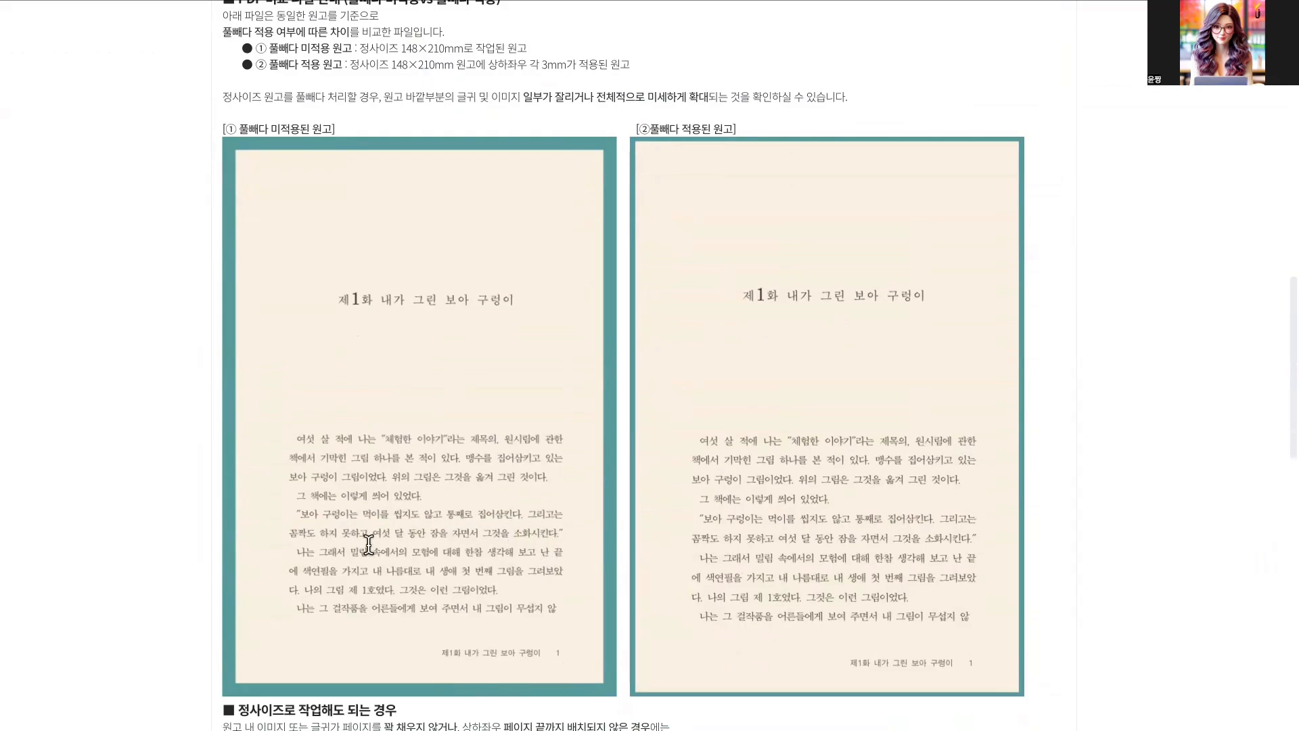
- Read the guide's closing section on standard-size work and the trim margin requirement (재단 여백) for full-page images
scroll(287, 548, down, 3)
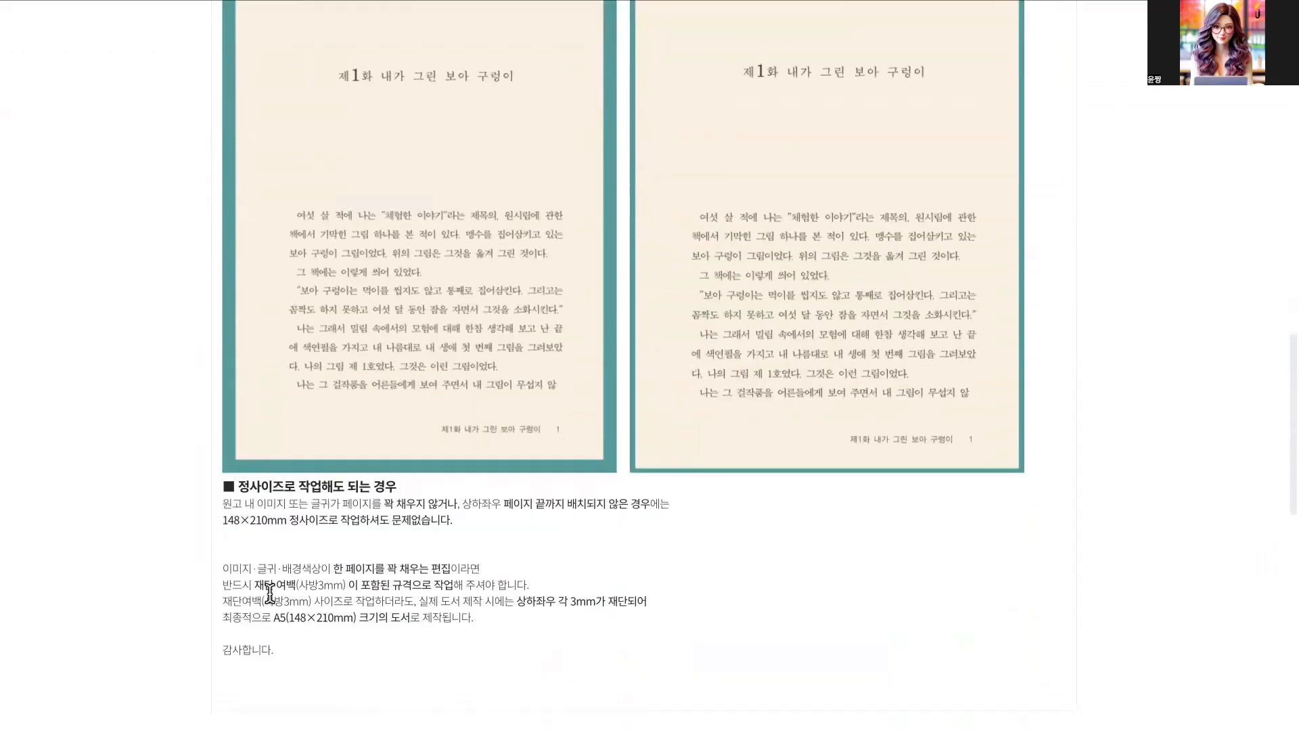
drag(255, 585, 463, 585)
scroll(568, 571, down, 6)
scroll(615, 586, up, 6)
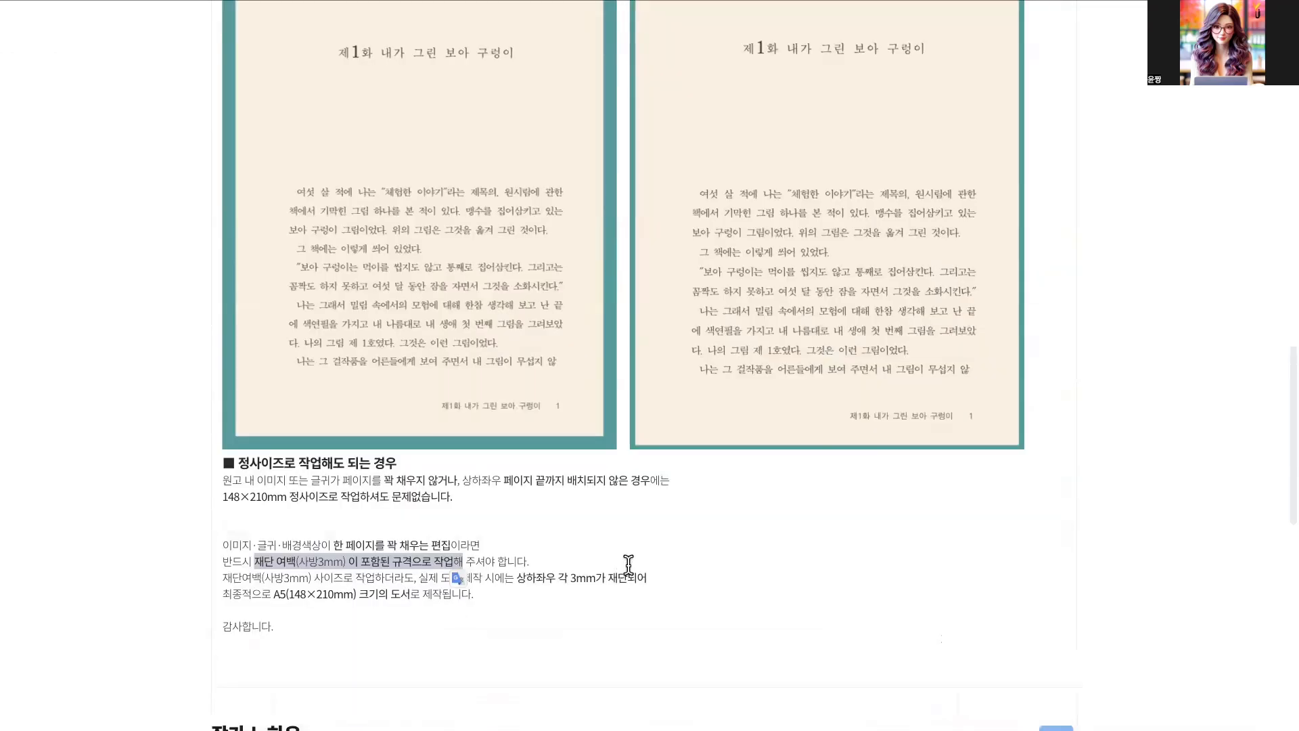
scroll(629, 563, up, 15)
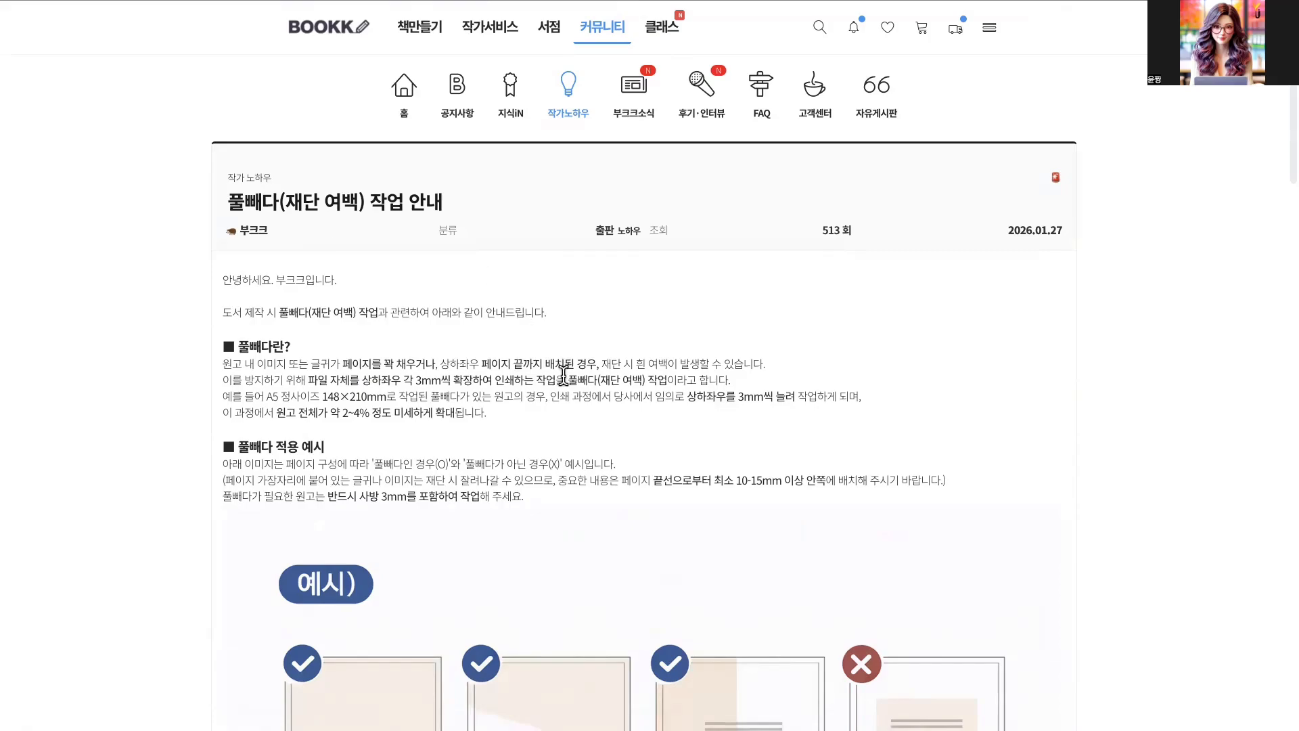
- Start a new paper book (새종이책) on BOOKK with a colour interior (컬러) and A4 size
click(333, 39)
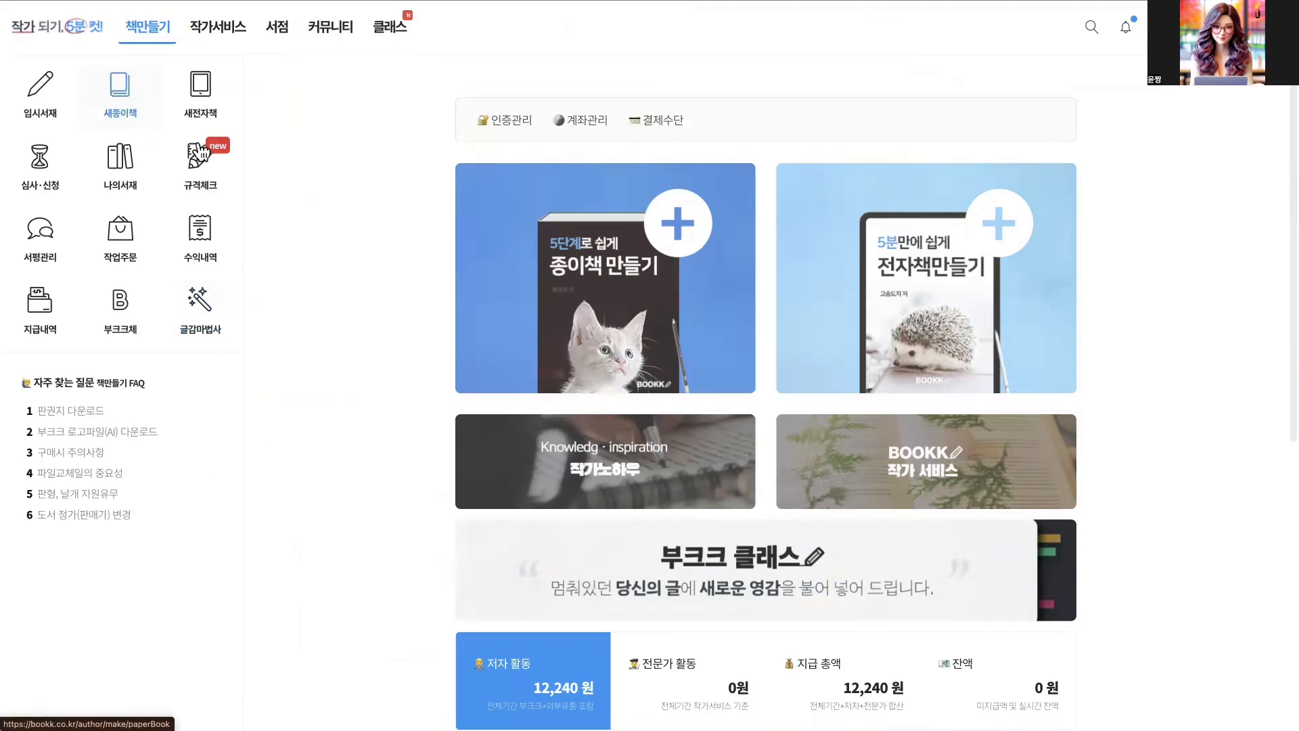
click(119, 92)
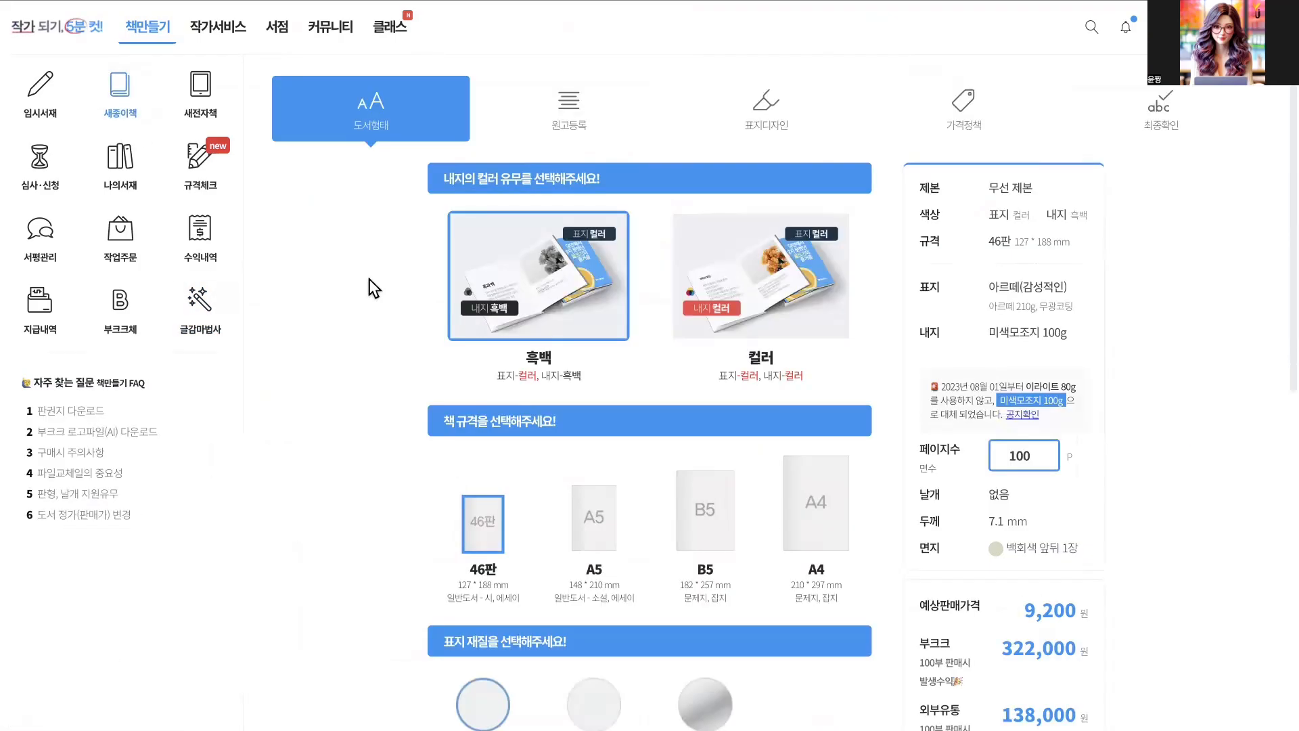
click(789, 358)
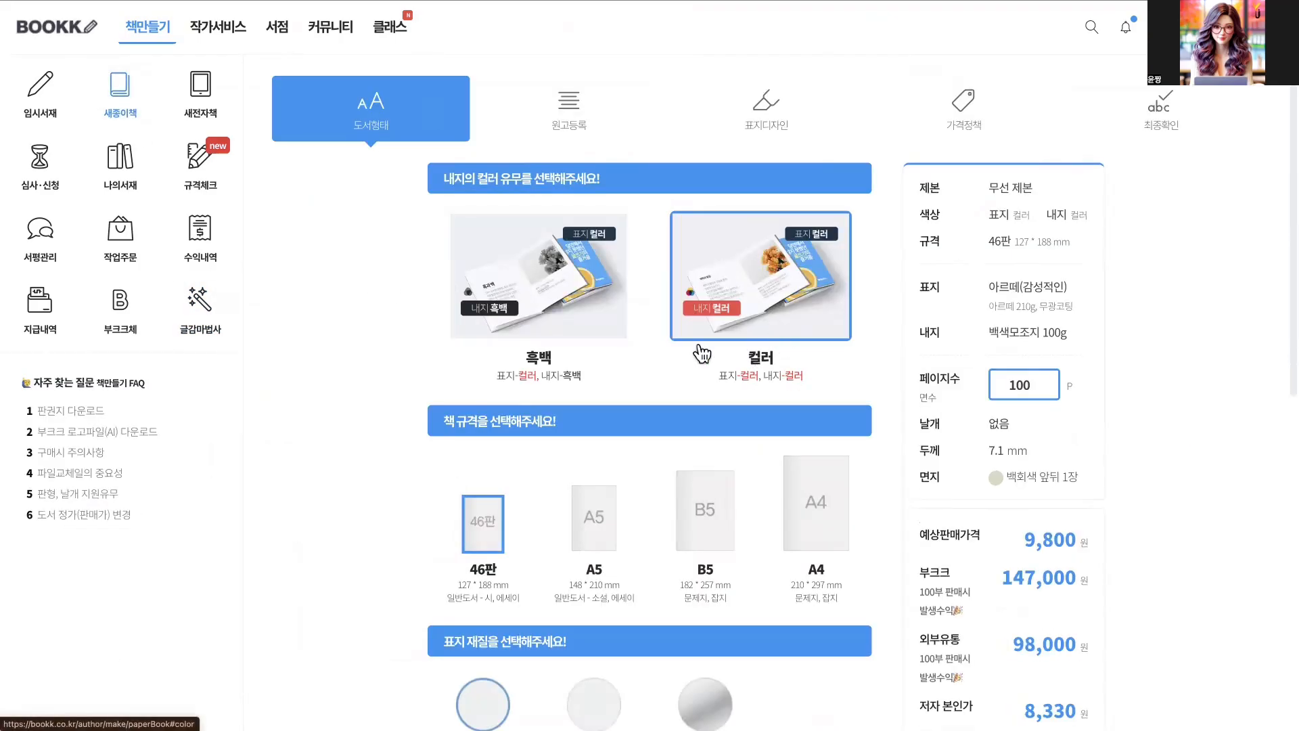
scroll(676, 433, down, 2)
click(772, 446)
- Set the book's page count (페이지수) to 50 and check the resulting spine thickness (두께)
scroll(765, 467, down, 3)
scroll(758, 475, down, 1)
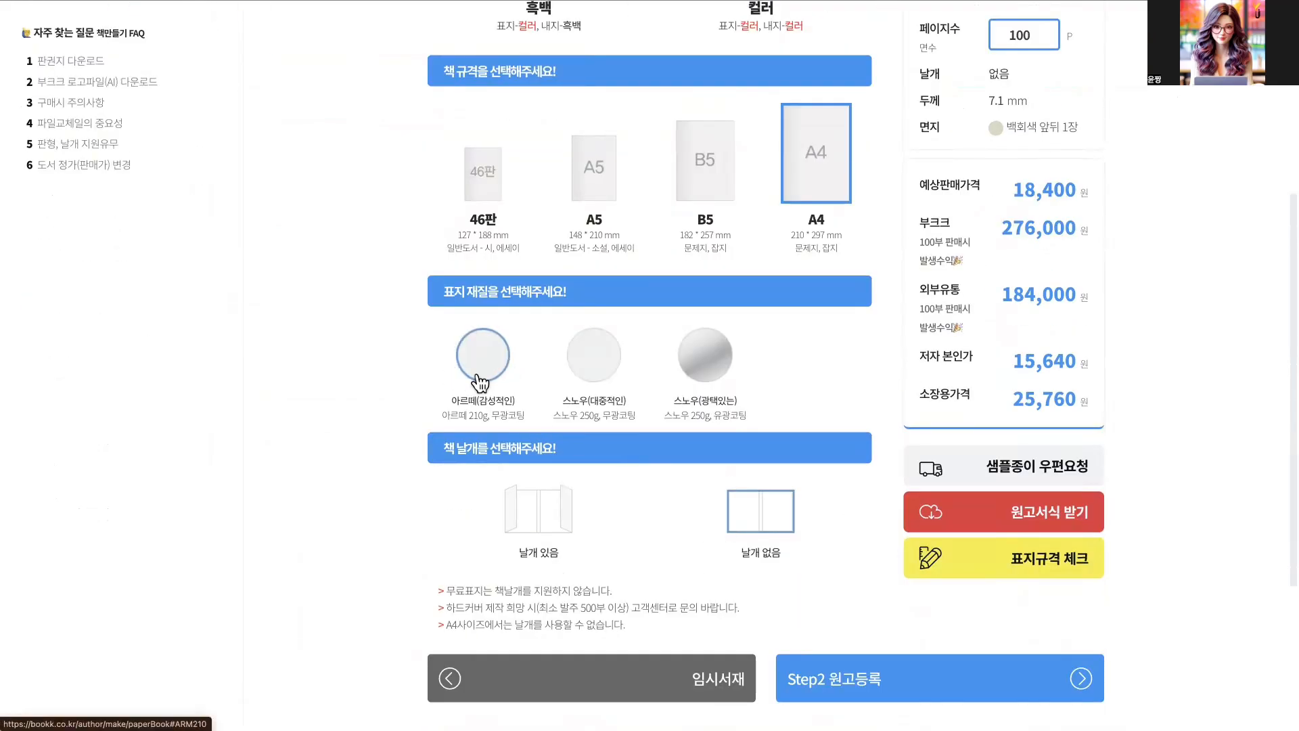
scroll(961, 520, up, 3)
double_click(1025, 305)
text(50)
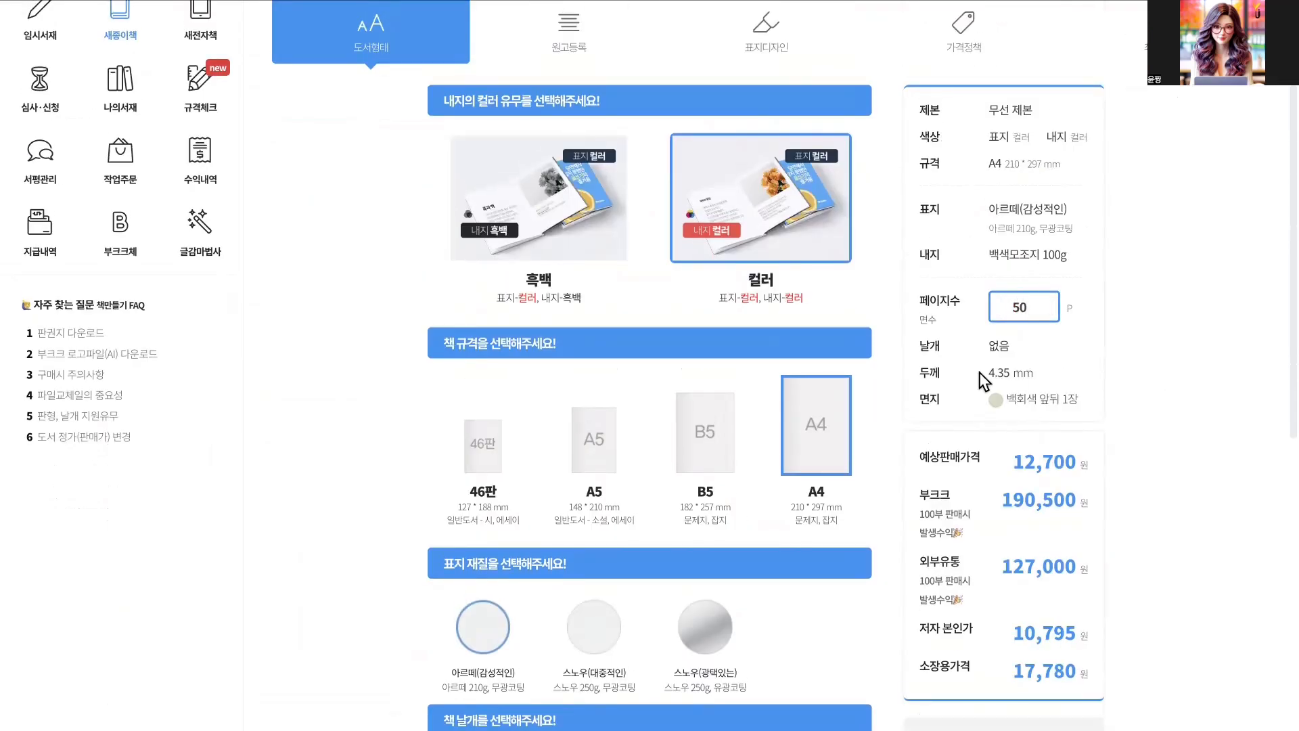
triple_click(1016, 379)
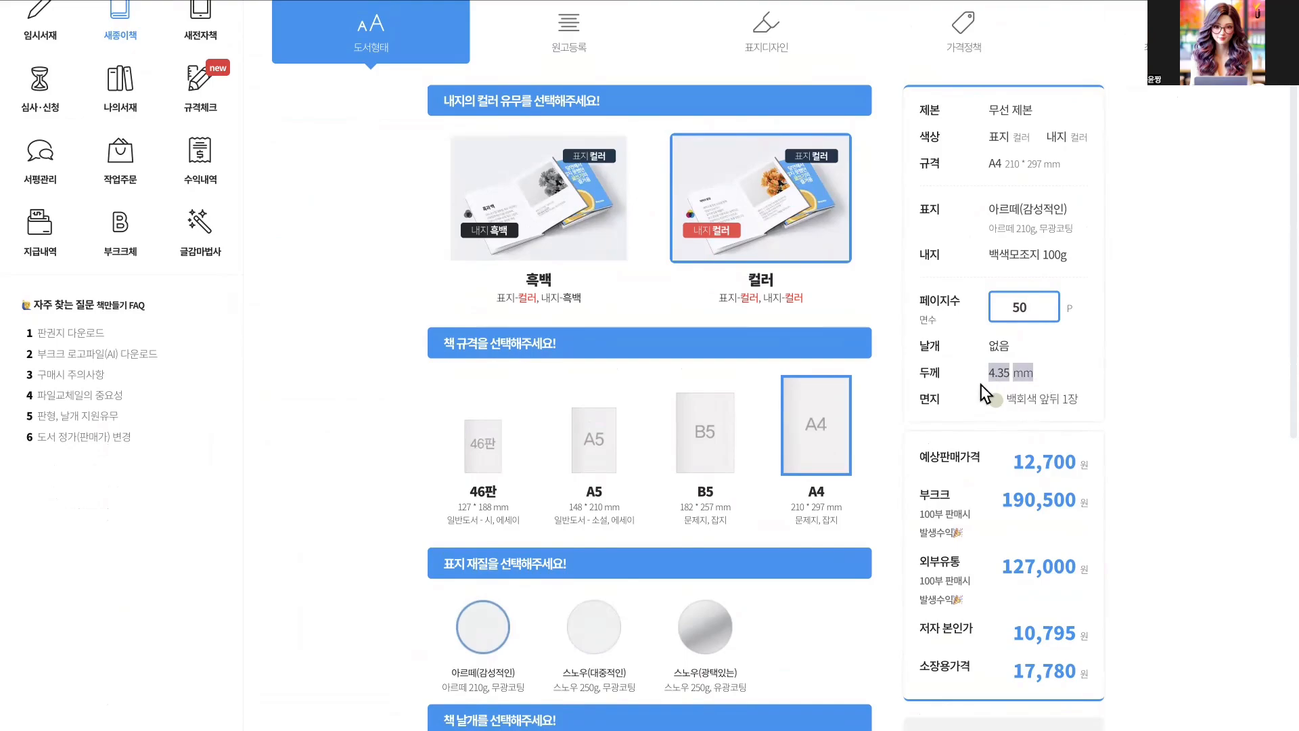
- In the cover size check (표지규격 체크), specify A4, no flaps (날개 없음) and a 4.35 mm spine, and download the guide JPG
scroll(1056, 406, down, 5)
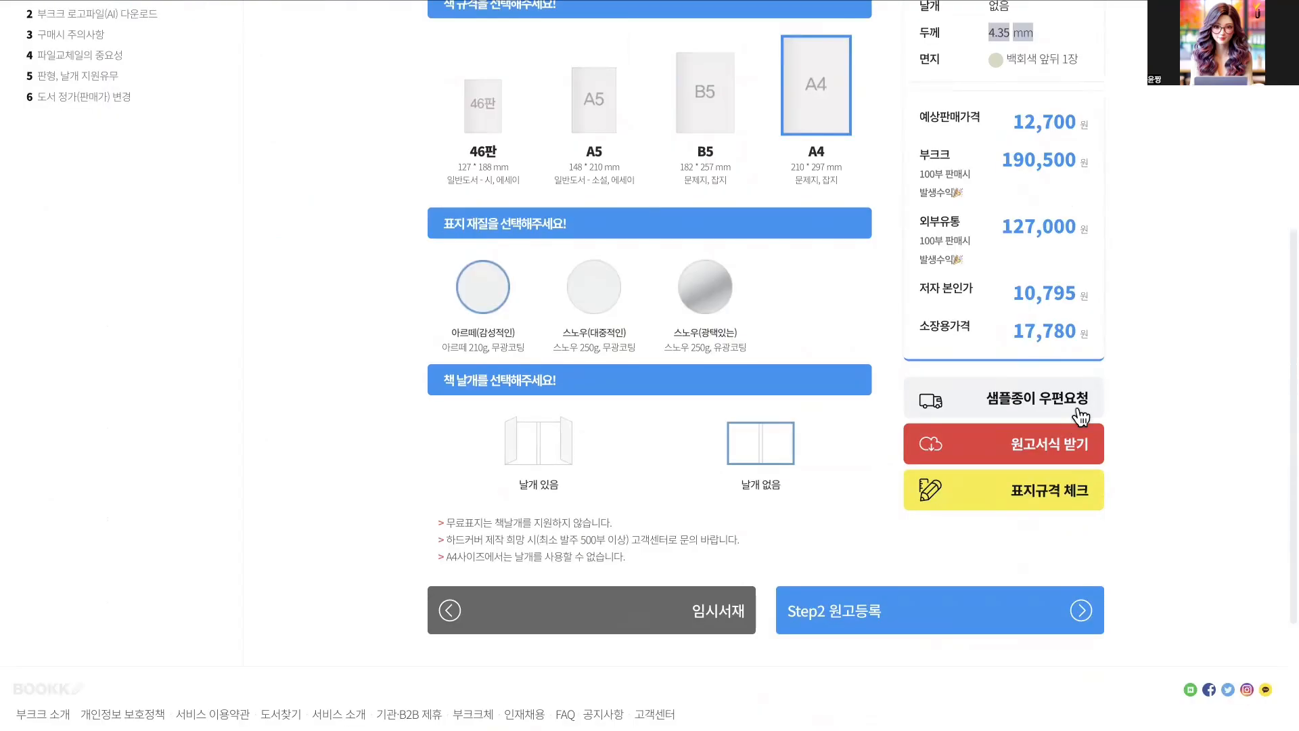
click(1034, 493)
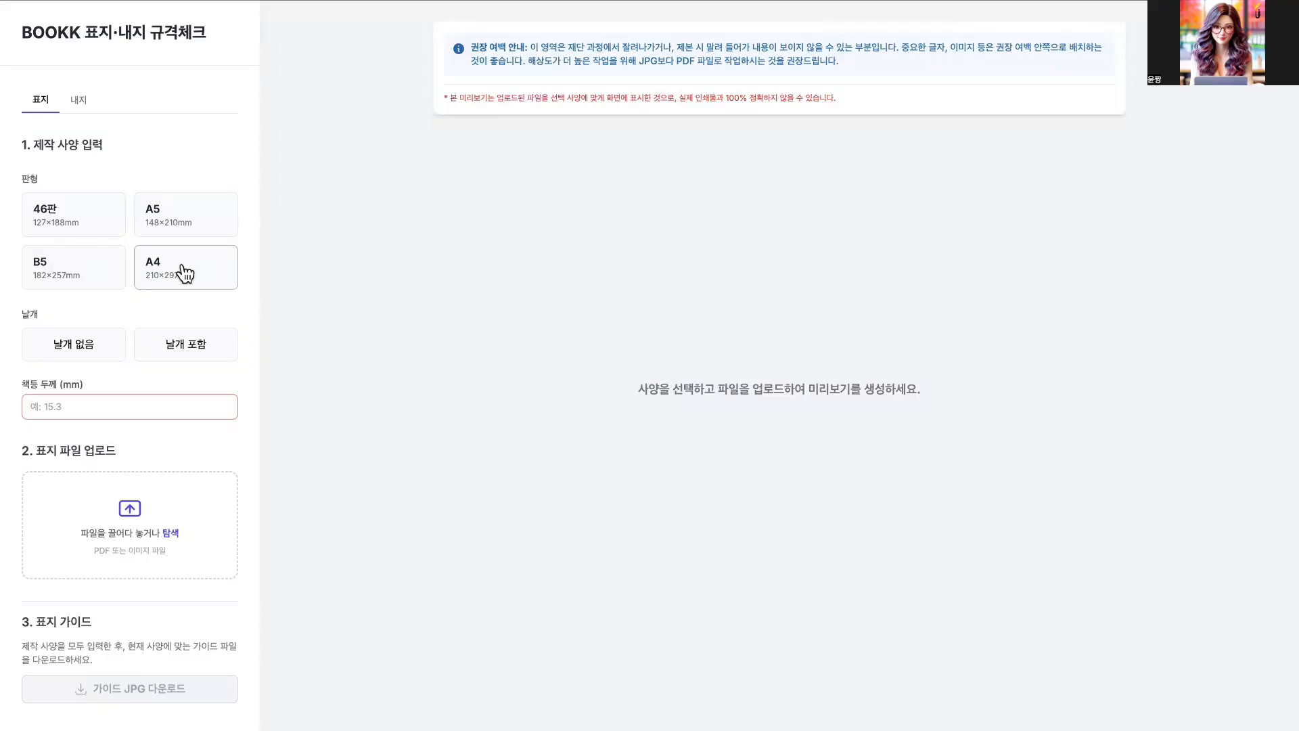
click(188, 275)
click(90, 358)
click(113, 409)
text(4.35)
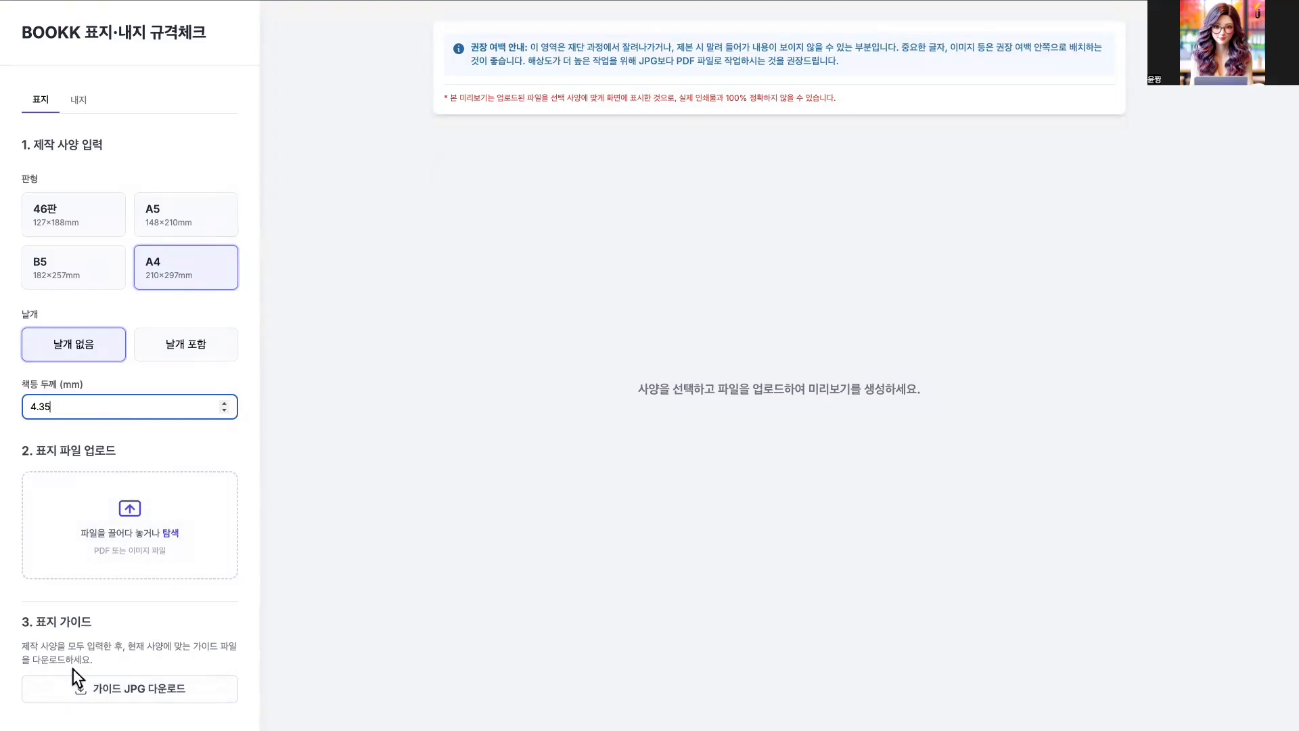
click(159, 702)
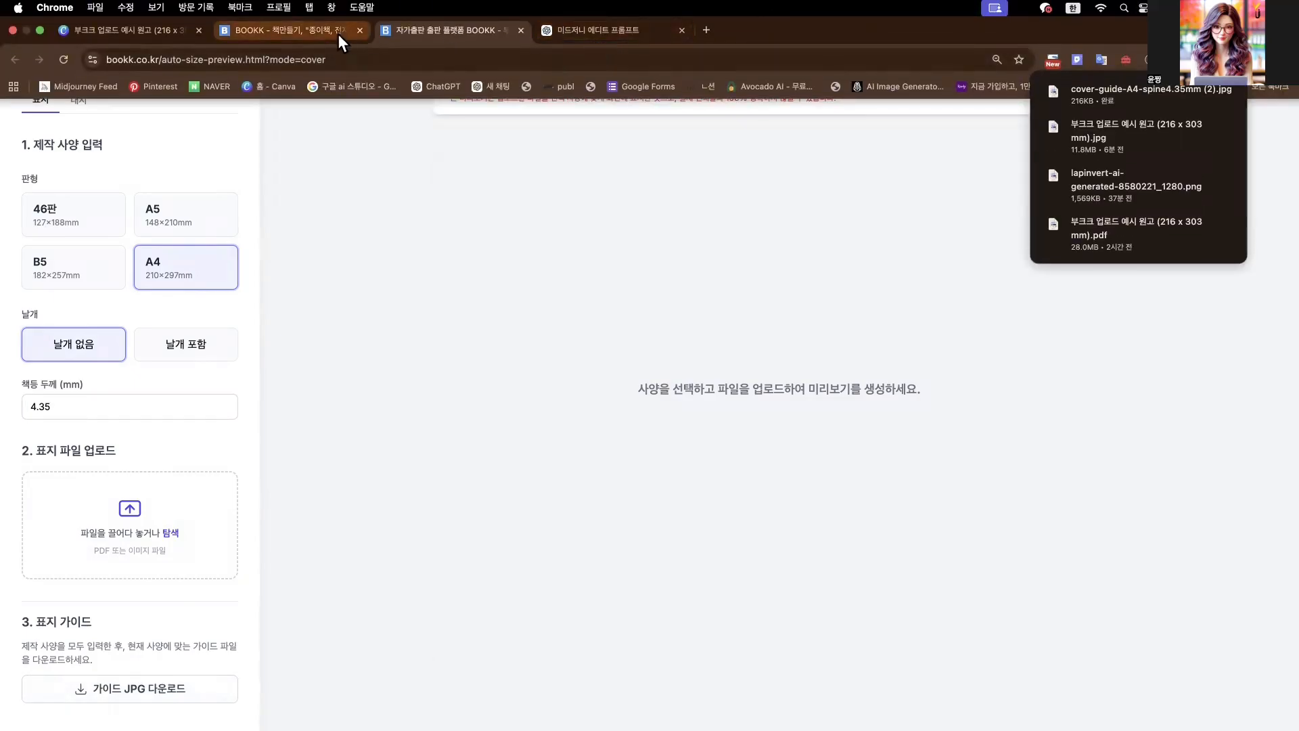
- Look through the open Canva browser tabs for the landscape Super Banana cover design
click(132, 38)
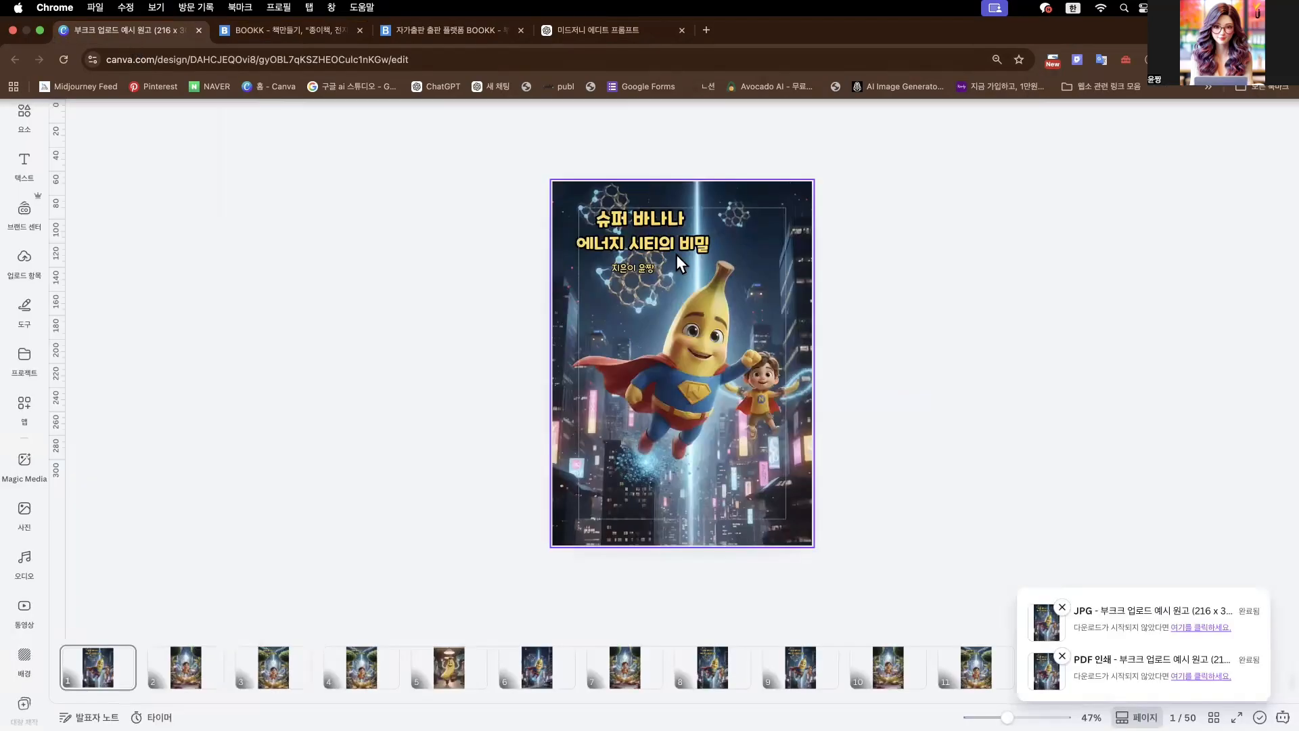
click(676, 255)
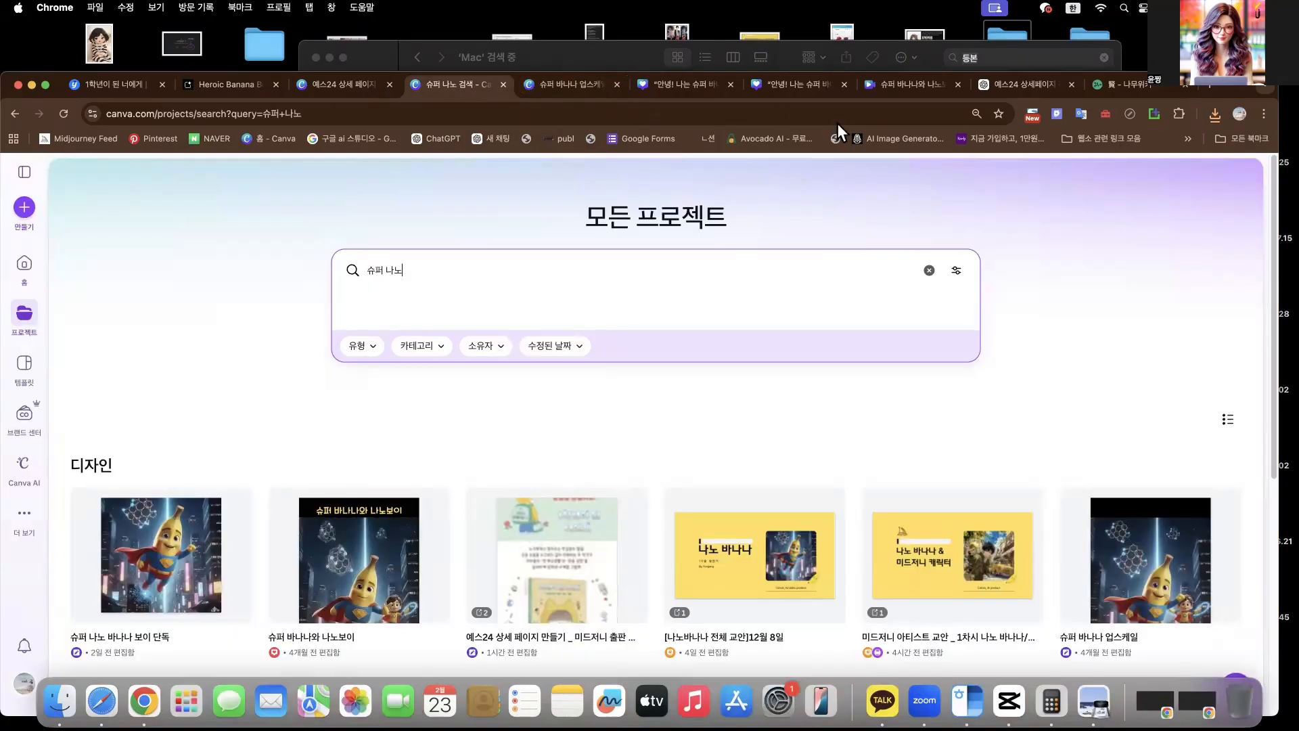
click(552, 92)
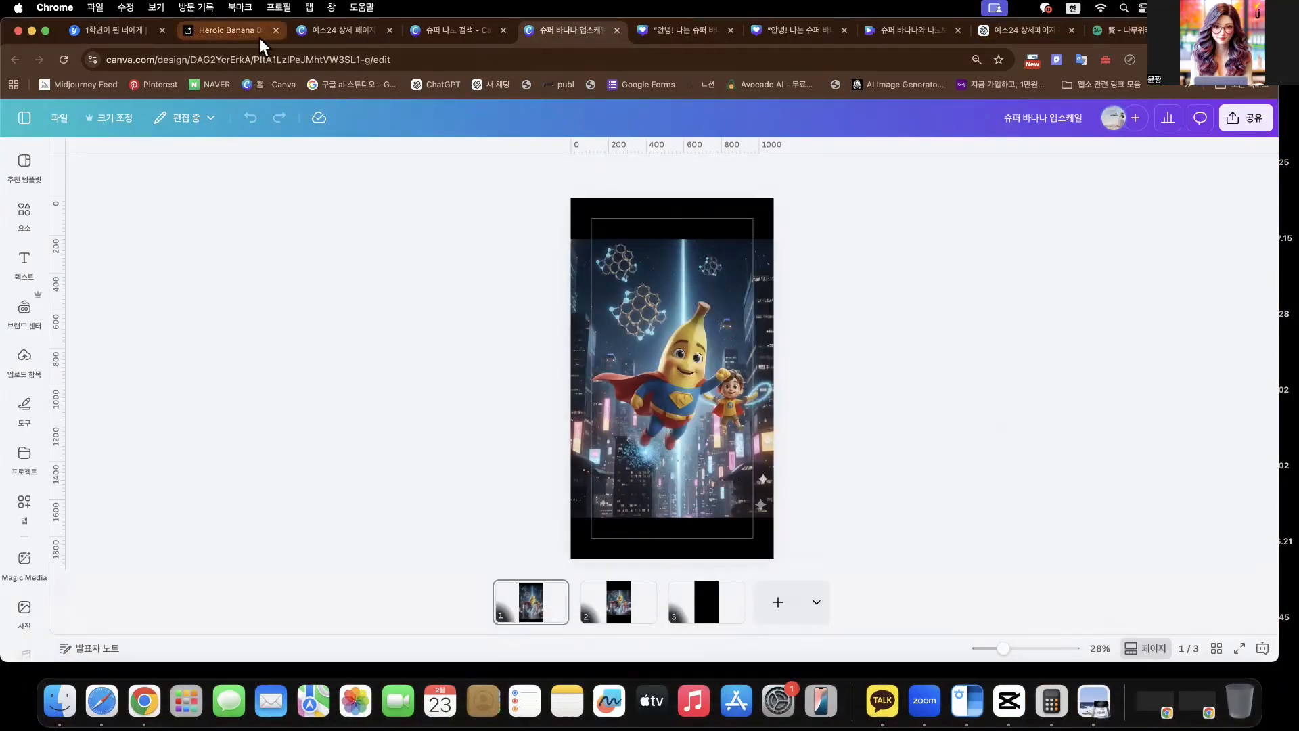
click(335, 32)
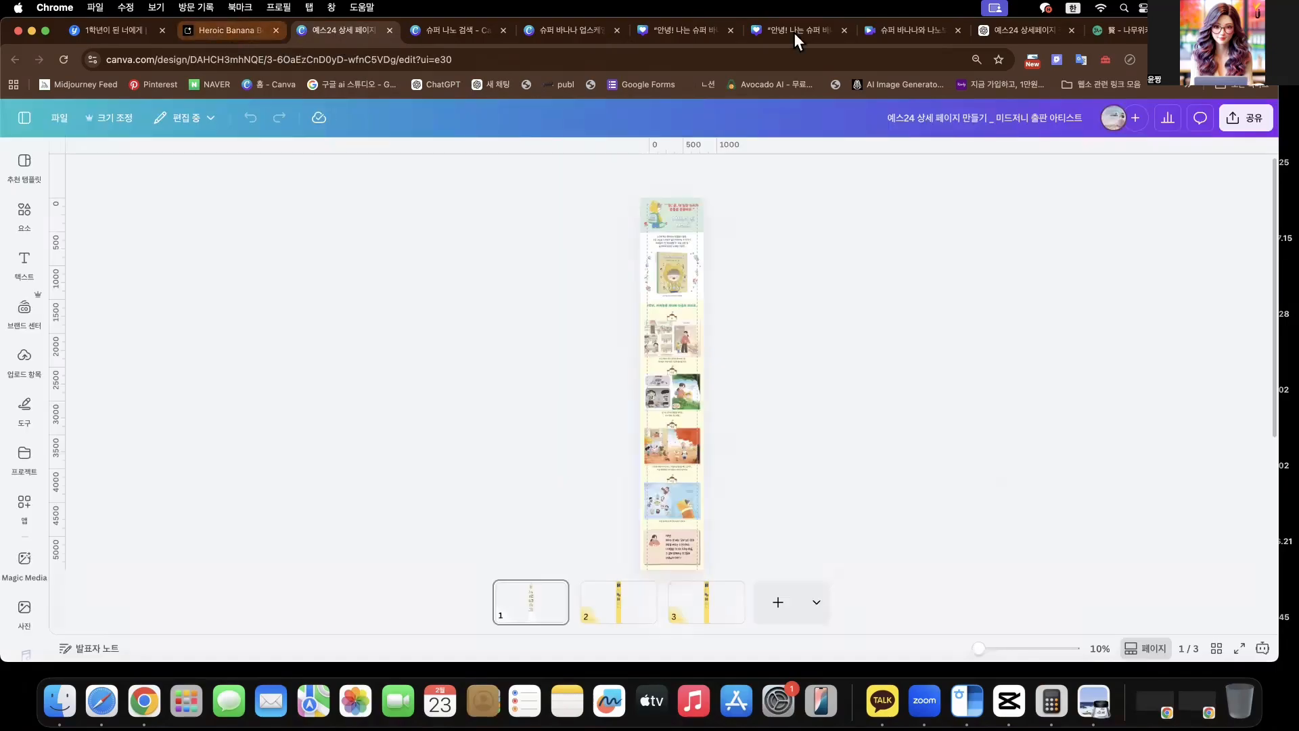
click(793, 32)
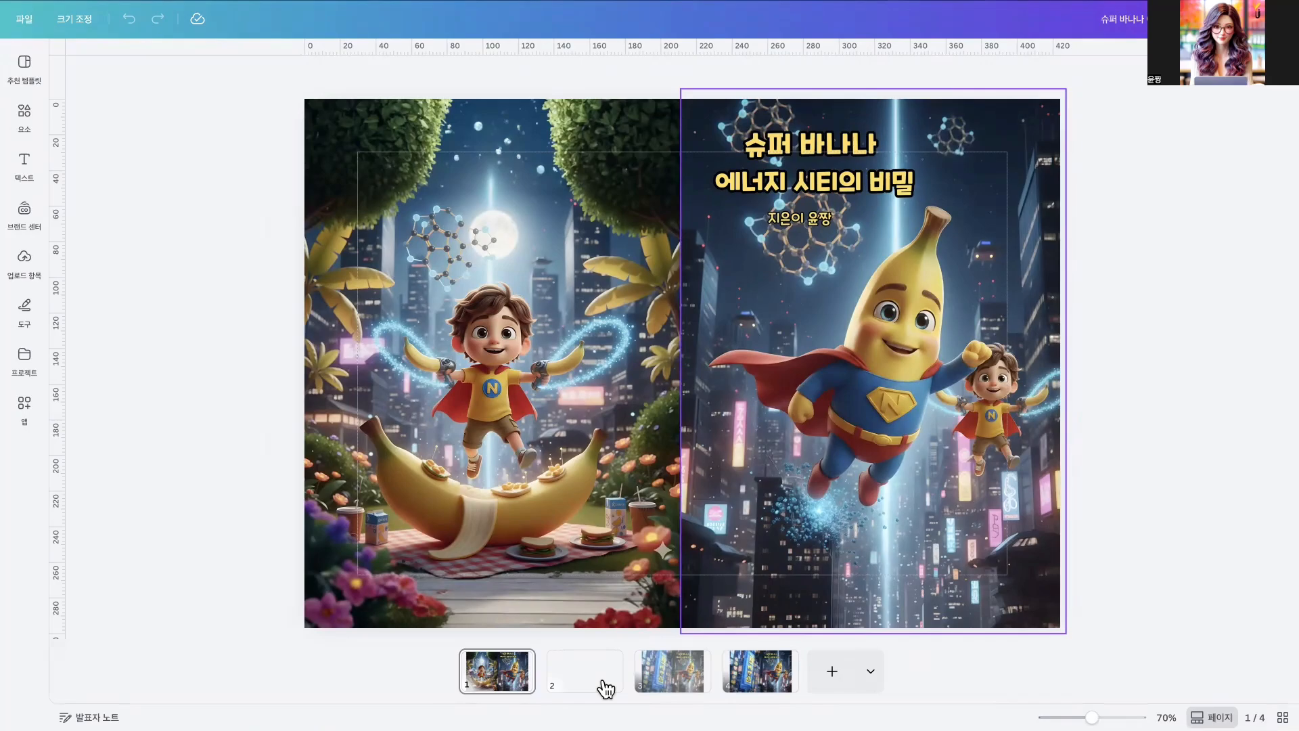
- Review the landscape cover pages, comparing the version with the print guide overlay and the clean finished cover
click(680, 685)
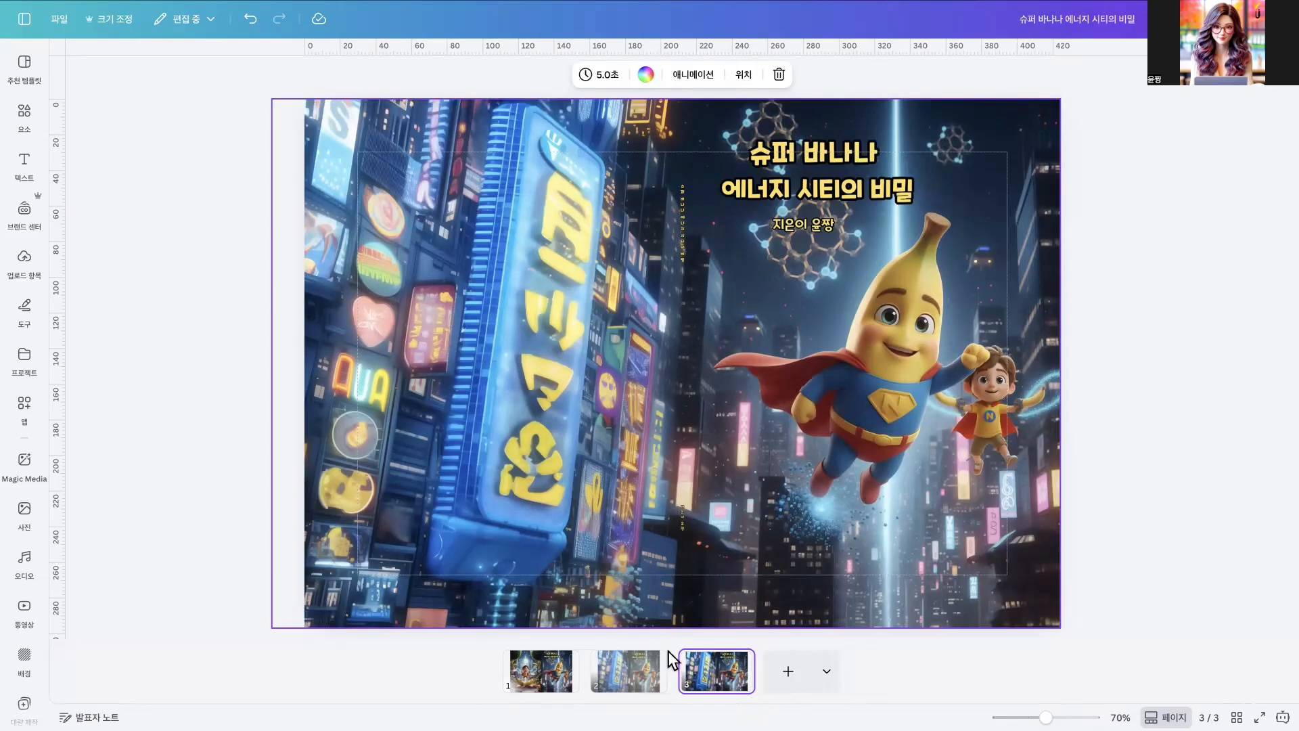
click(666, 655)
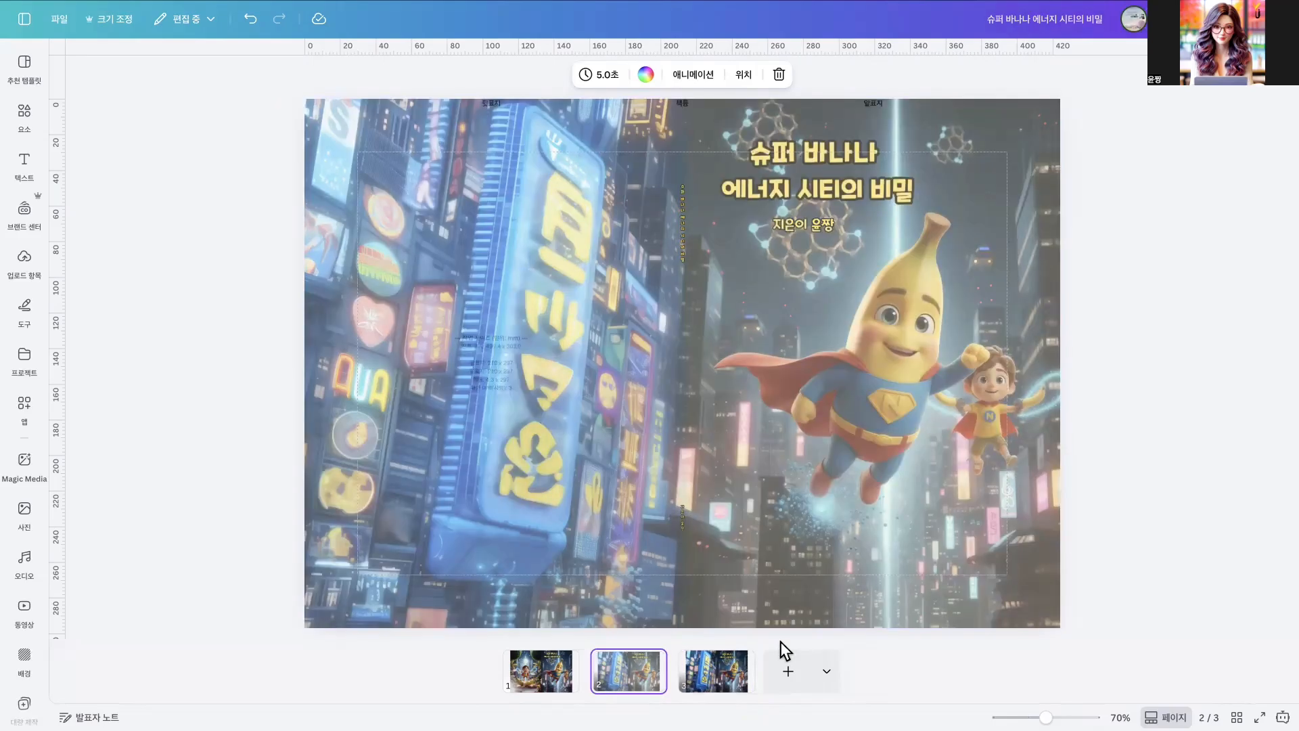
click(713, 669)
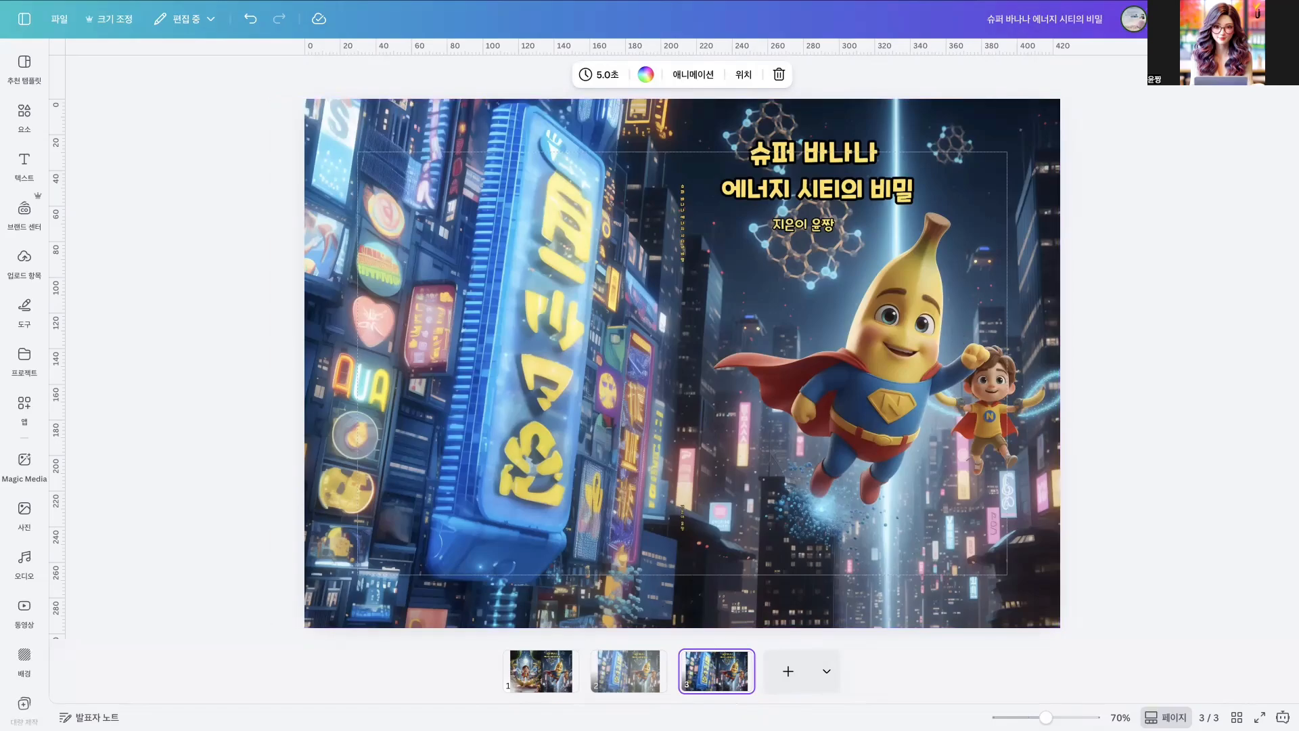
- Add the cover width calculation "210 + 4.35 + 210 +6 + + 430.35" as text on a new blank page
mouse_move(161, 703)
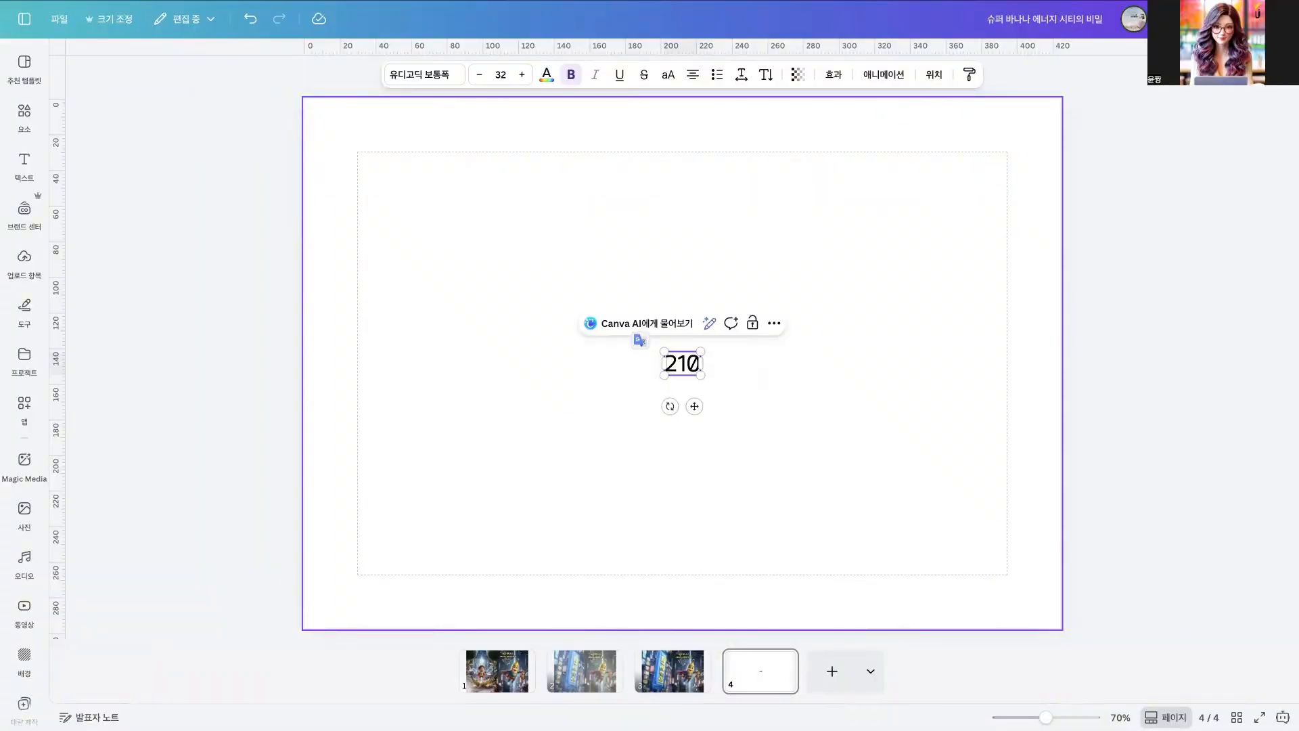
text(+)
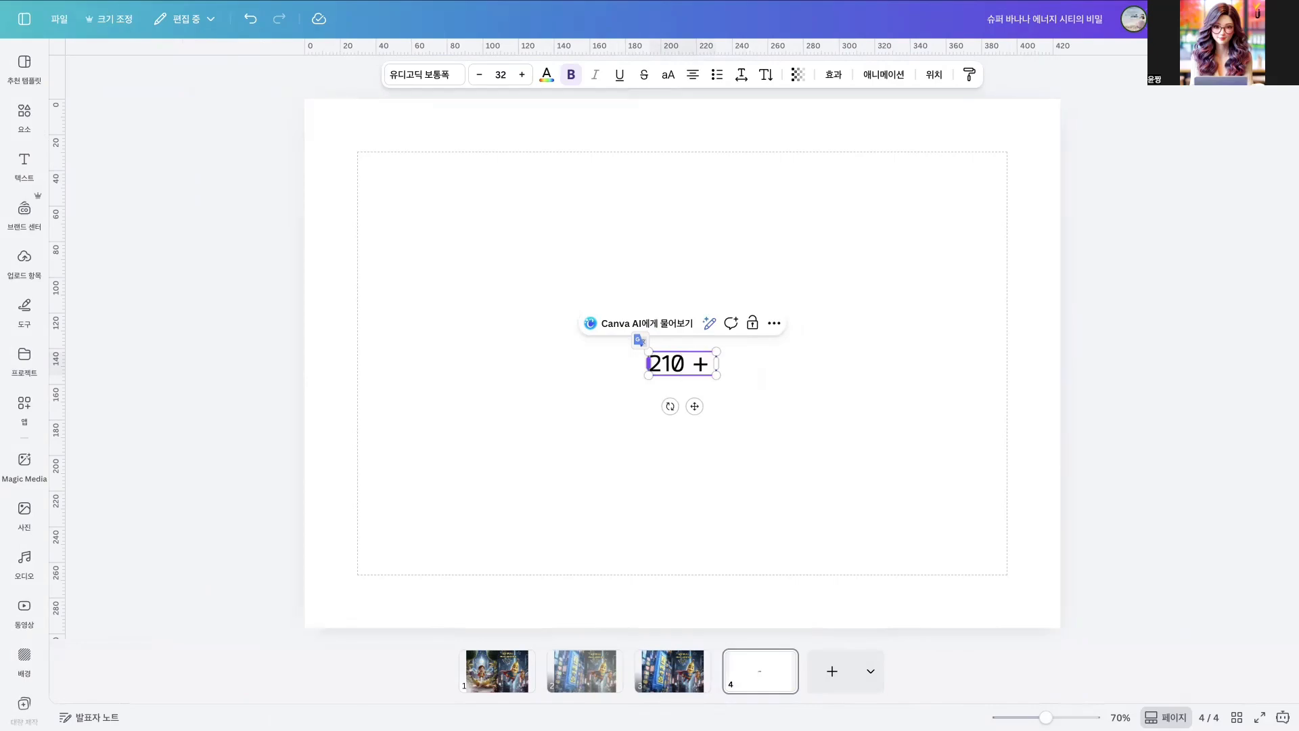
text( 4.35)
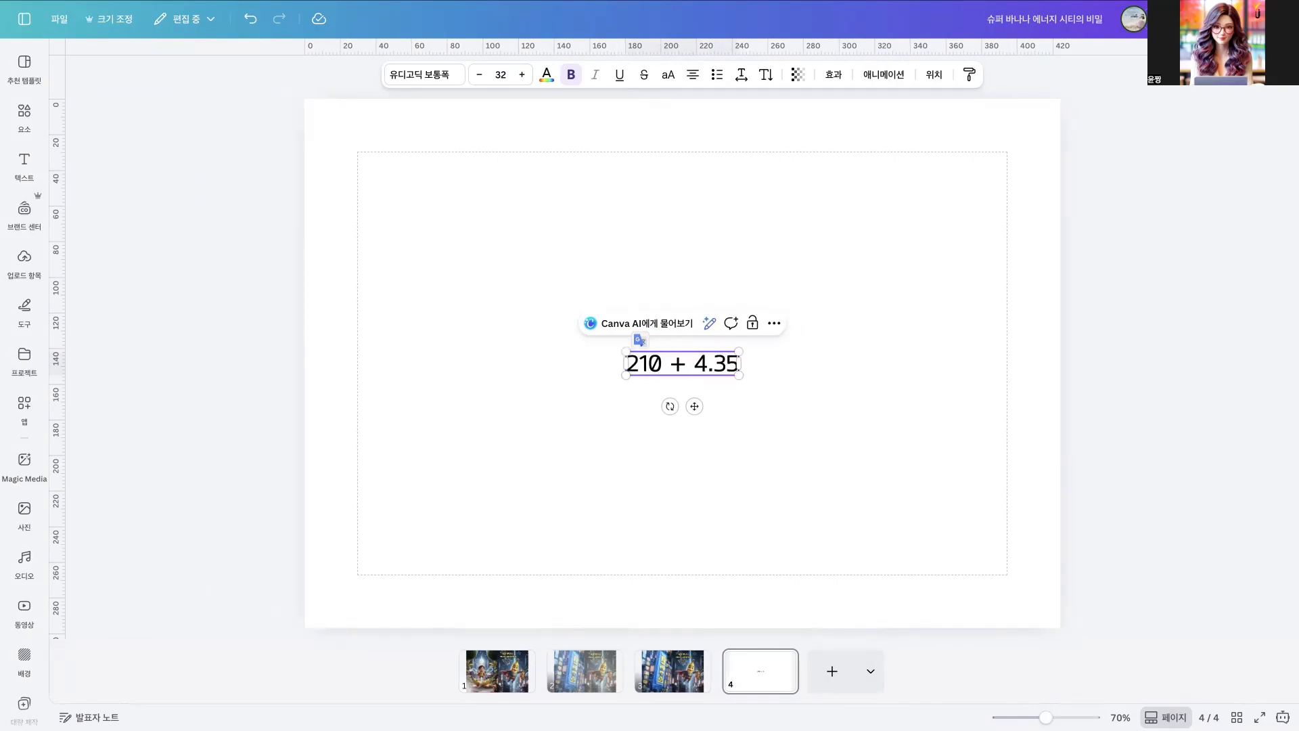
text( + 210)
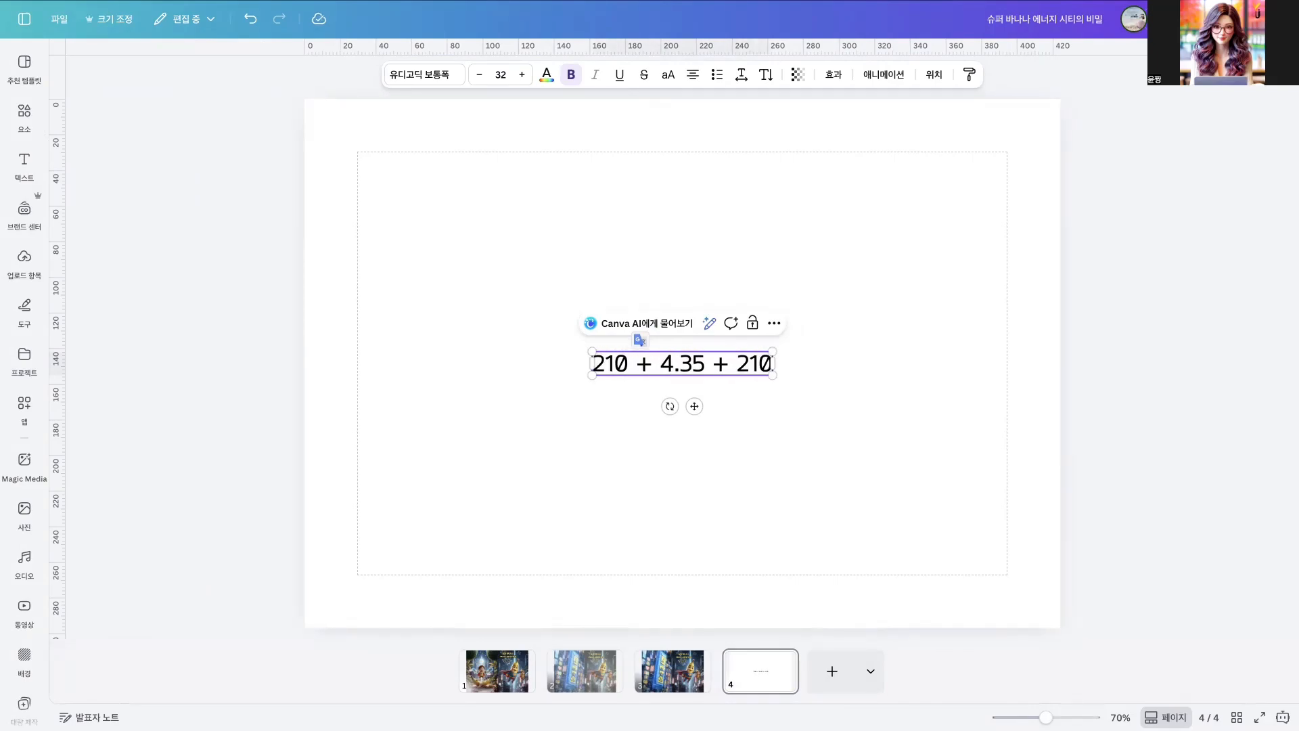
text( +6)
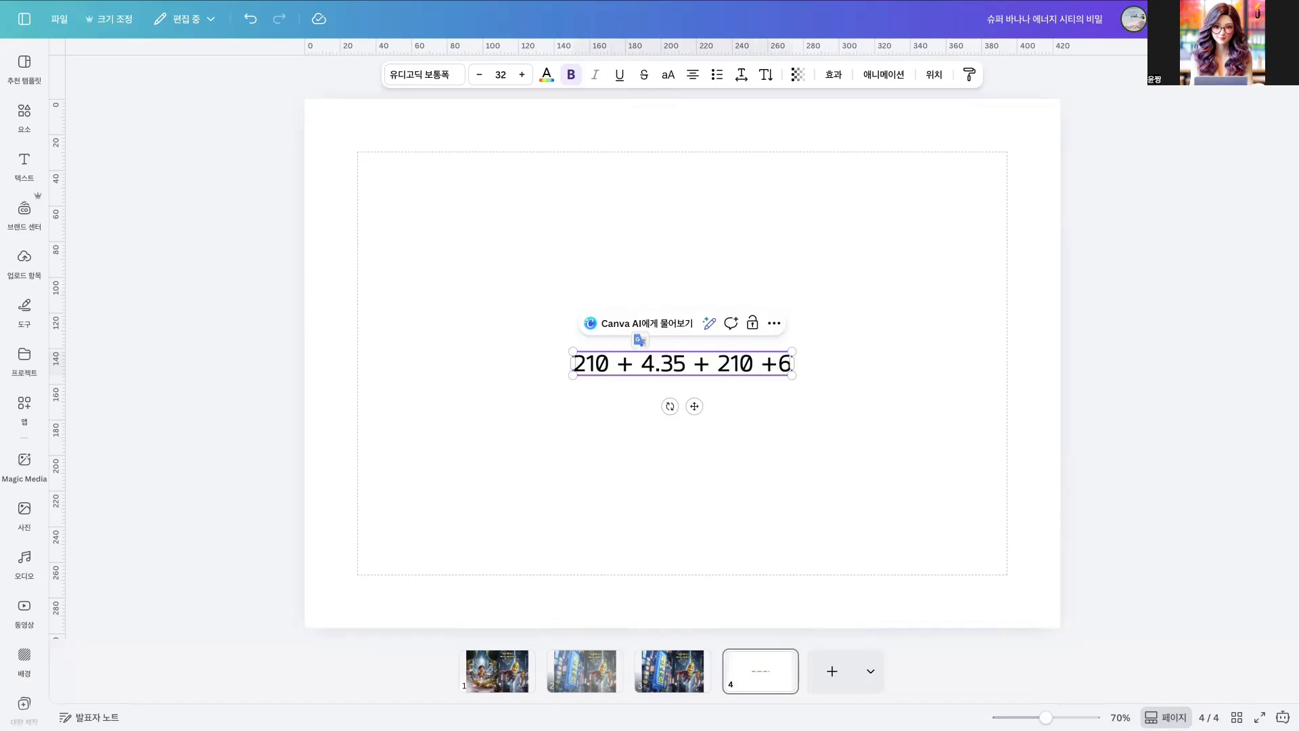
text( +)
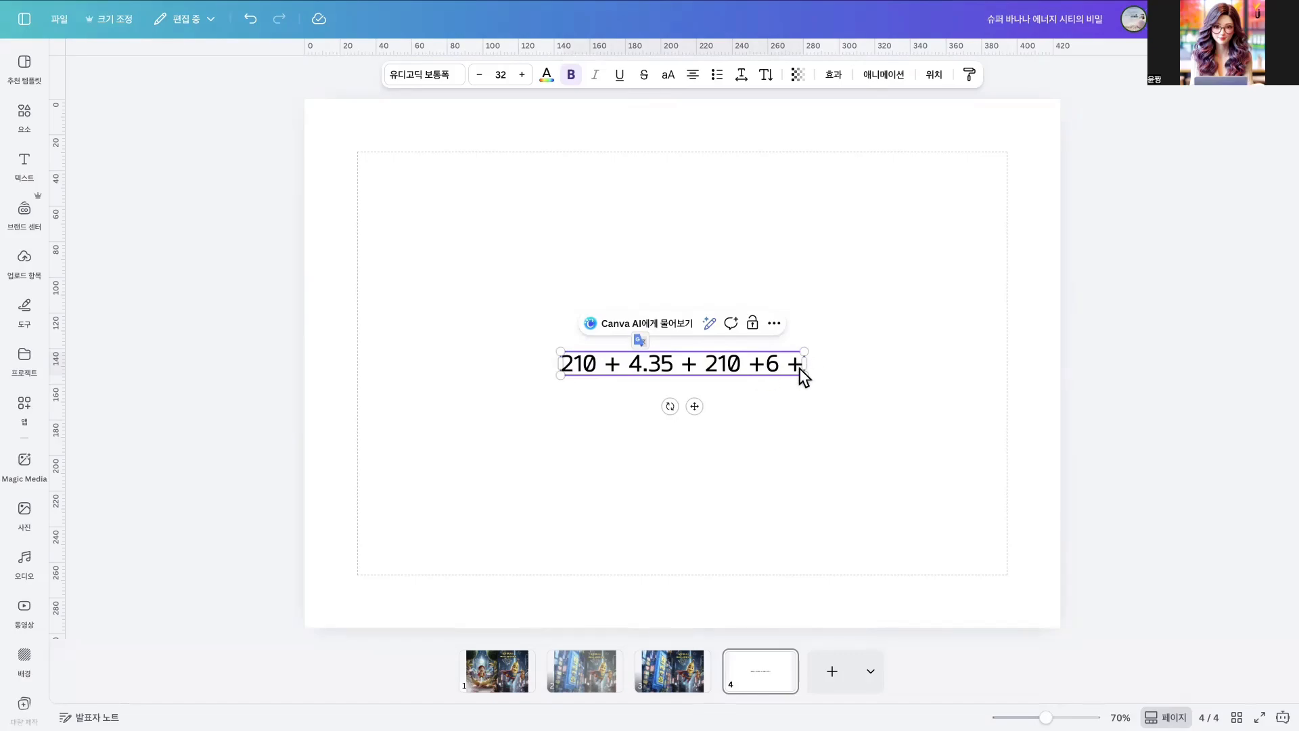
text( + 430.)
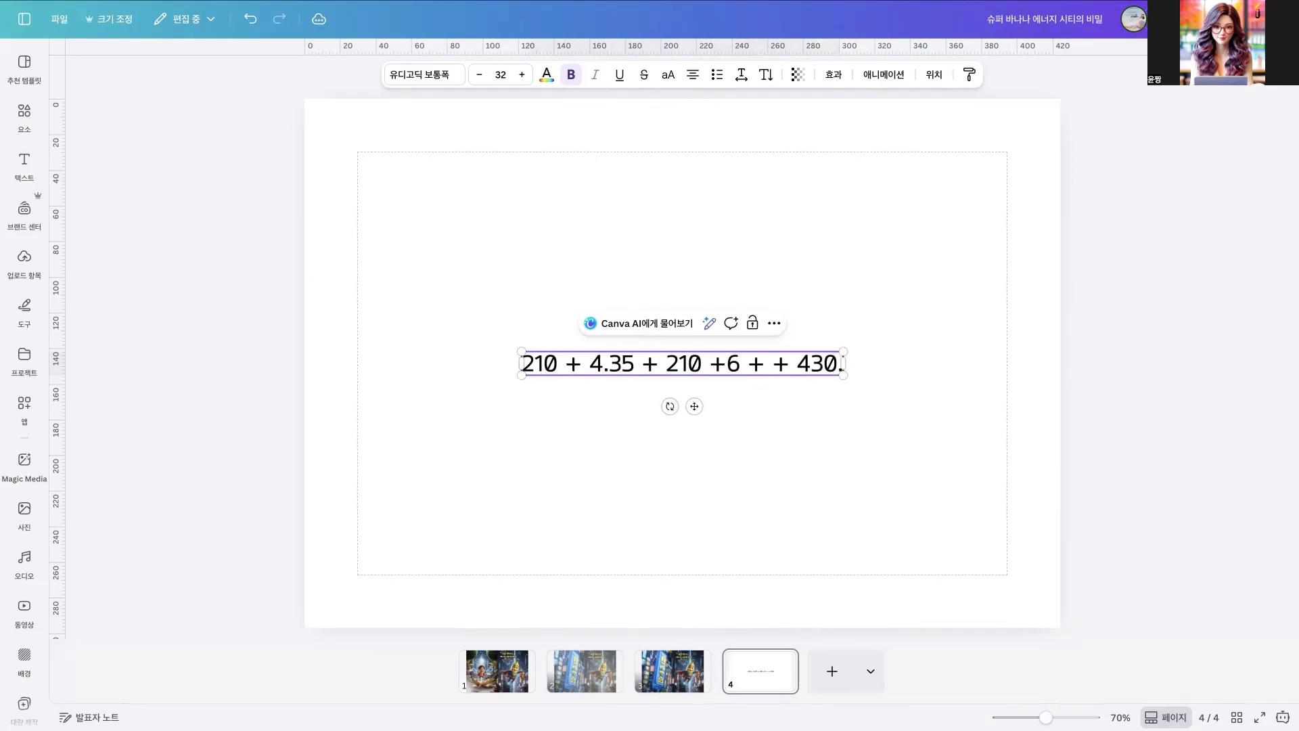
text(35)
- Enlarge the width calculation text to size 45.2 and move it to the upper part of the page
drag(509, 351, 366, 342)
click(725, 269)
drag(663, 367, 741, 247)
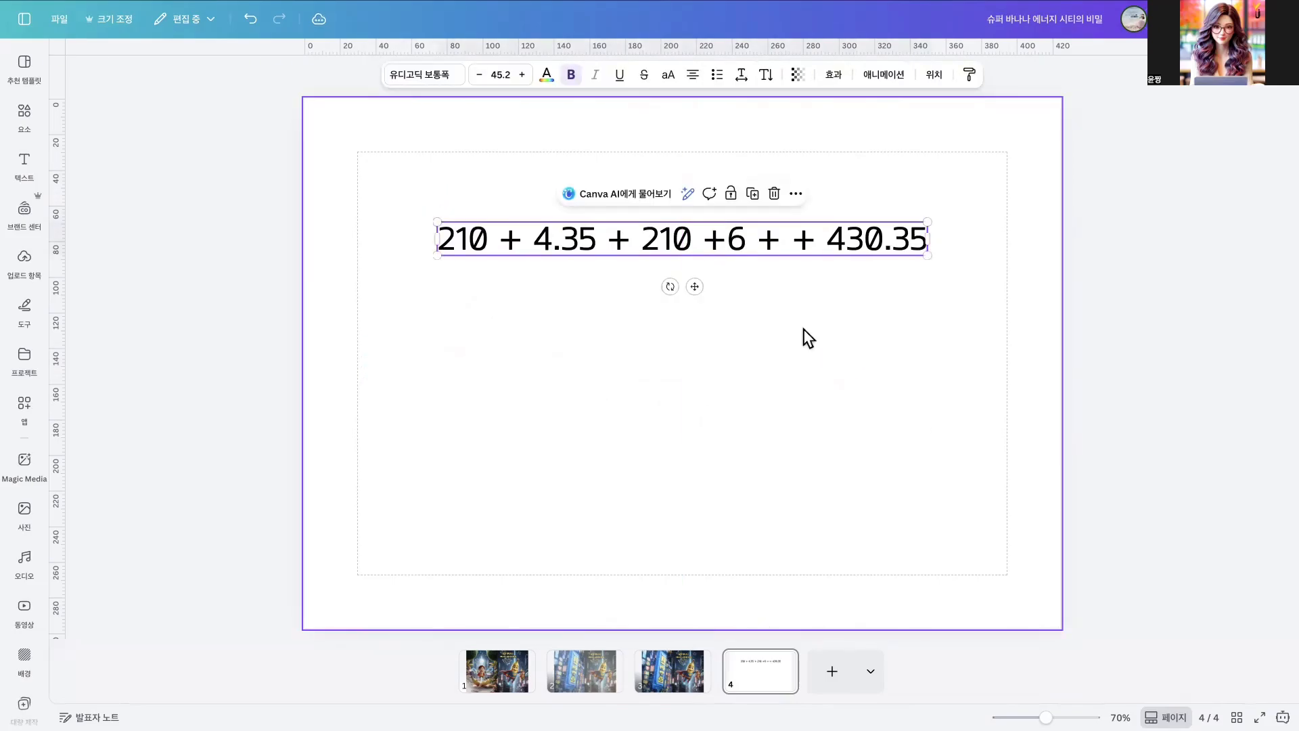
click(700, 195)
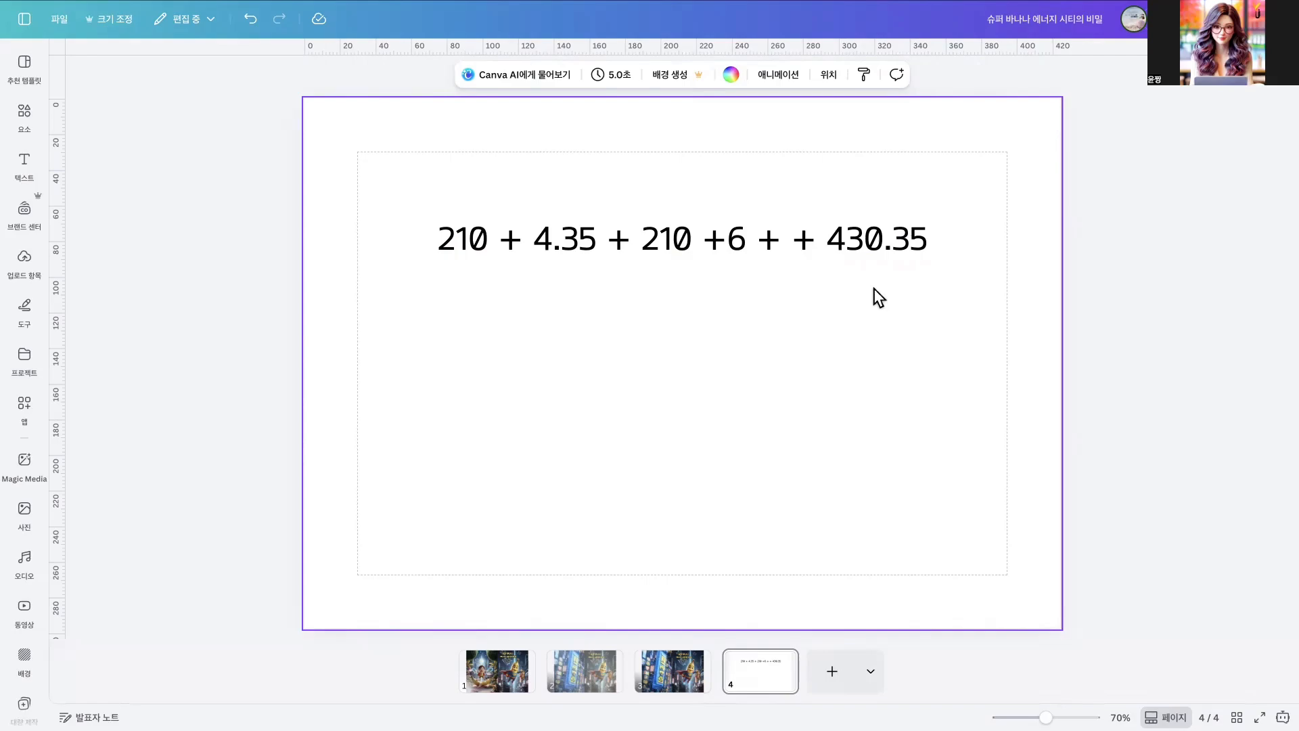
- Head the calculation with 가로 and duplicate both texts below, changing the copied heading to 세로
click(738, 241)
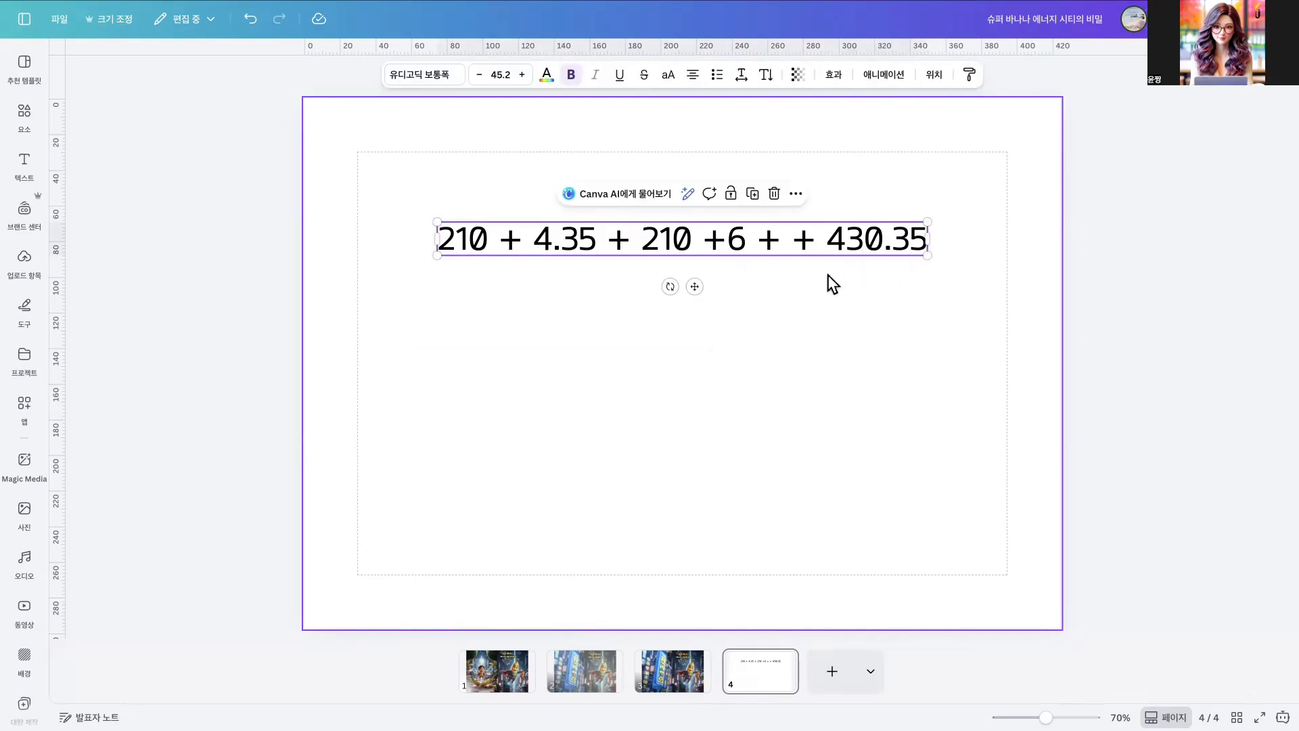
click(596, 243)
drag(669, 180, 669, 318)
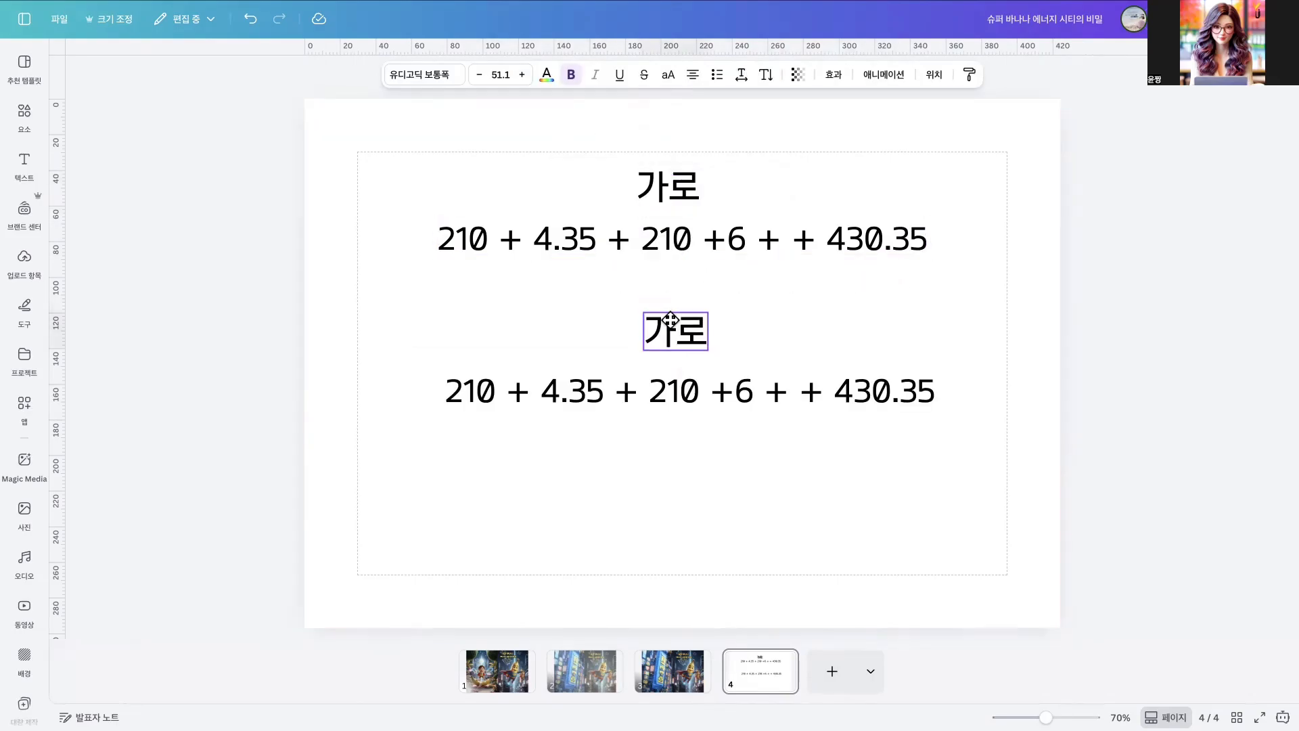
double_click(690, 330)
text(세로)
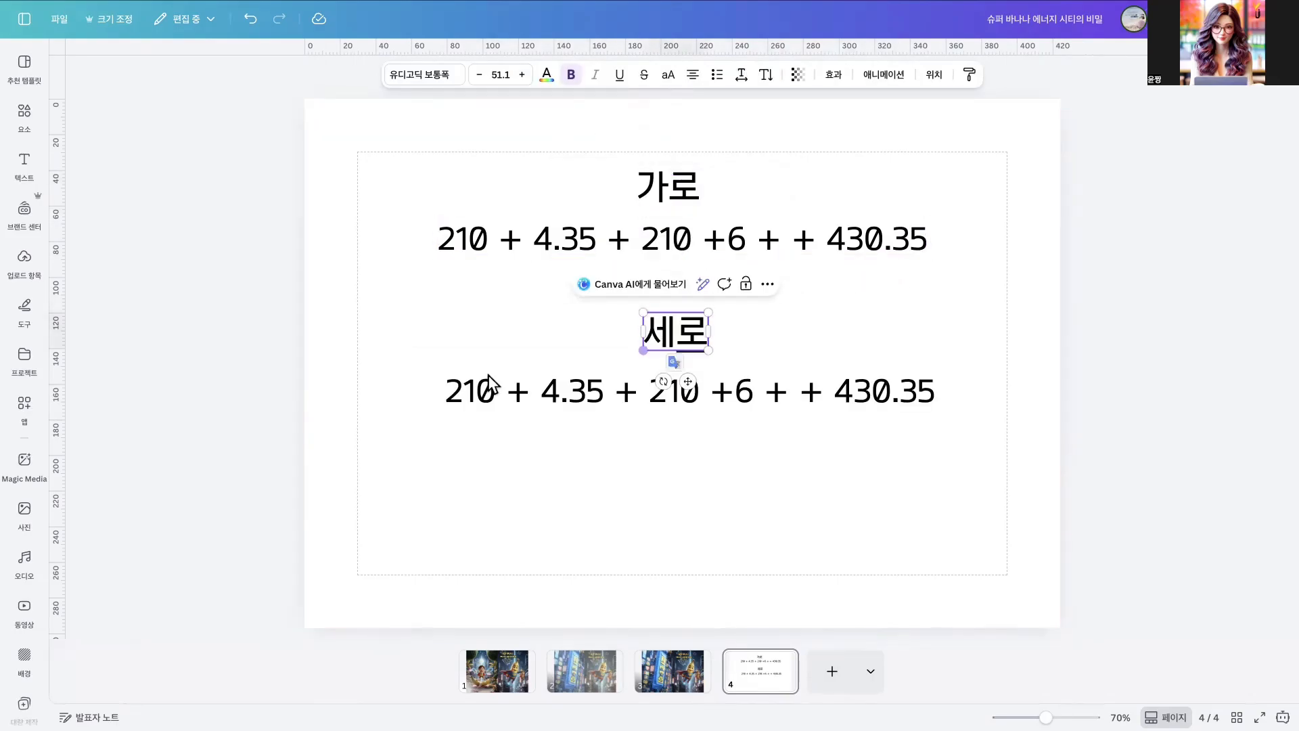
click(833, 470)
- Replace the calculation under 세로 with "297 + 6 + 303" and move all four texts slightly down together
click(673, 390)
double_click(674, 390)
key(BackSpace)
text(29)
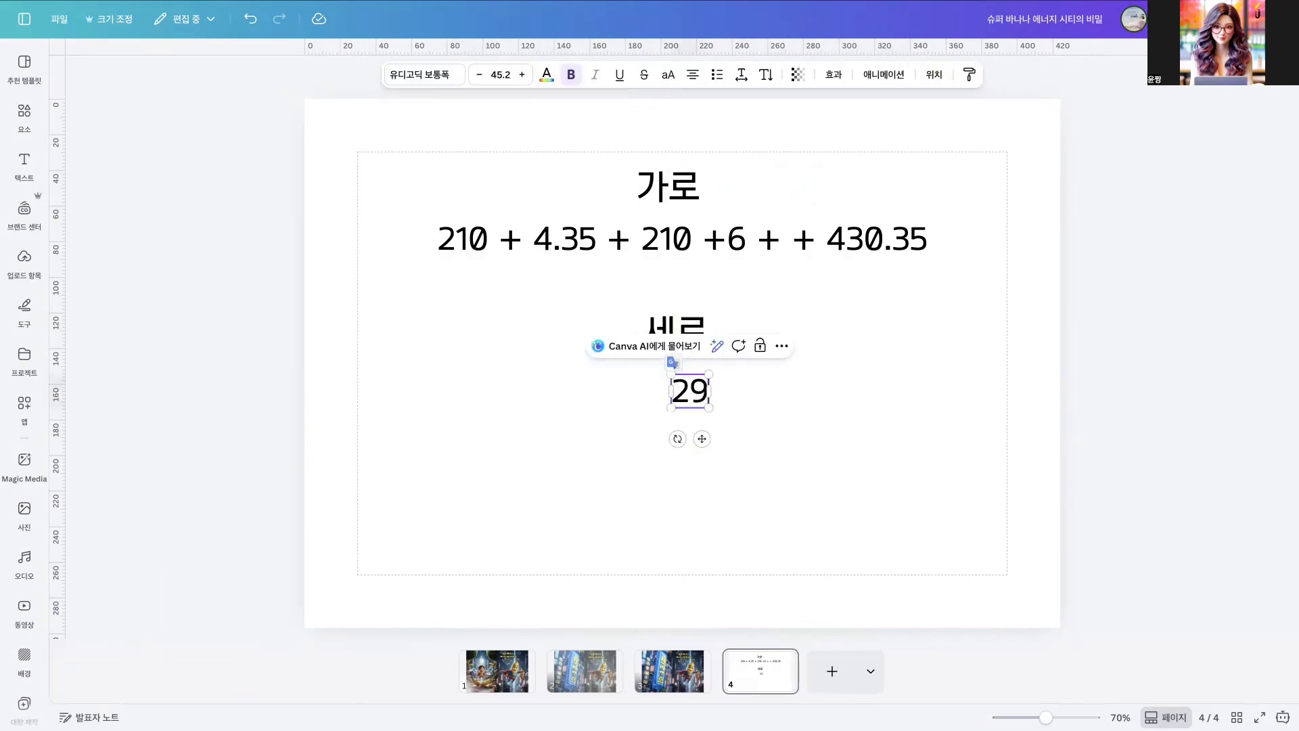
text(7 +)
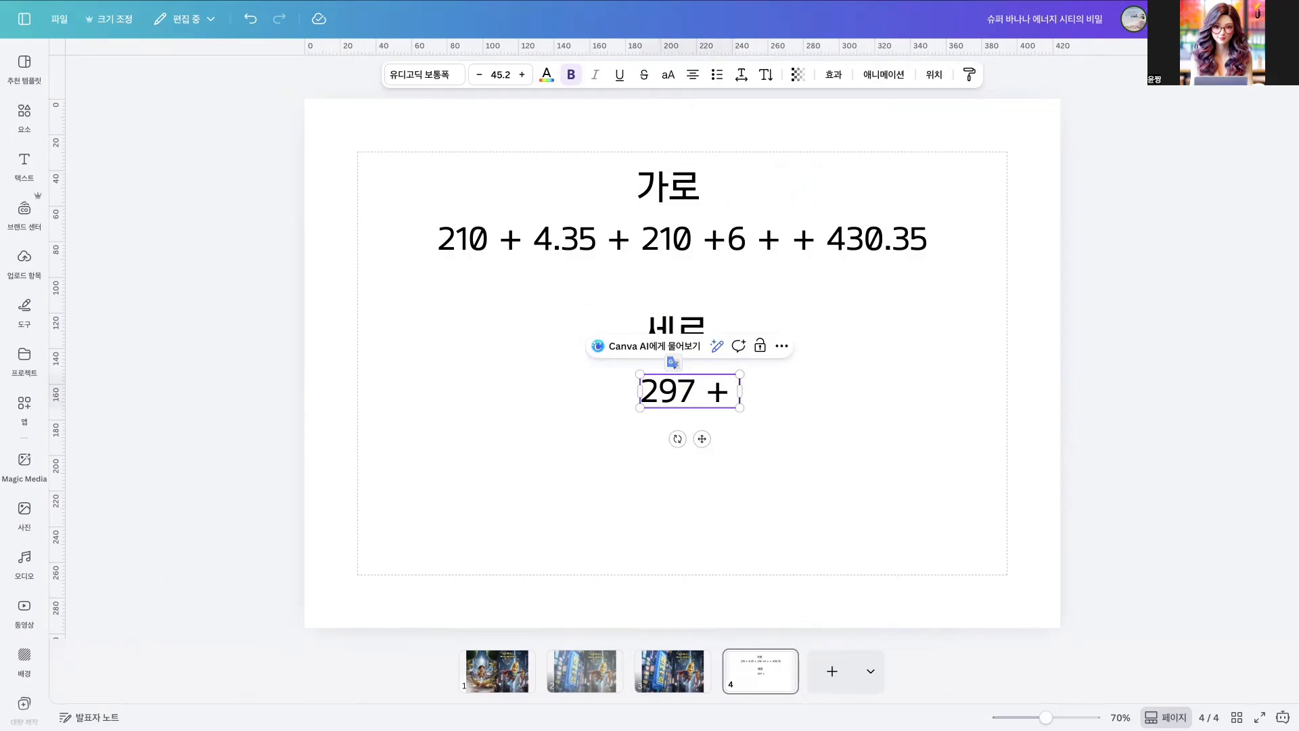
text( 6 + 303)
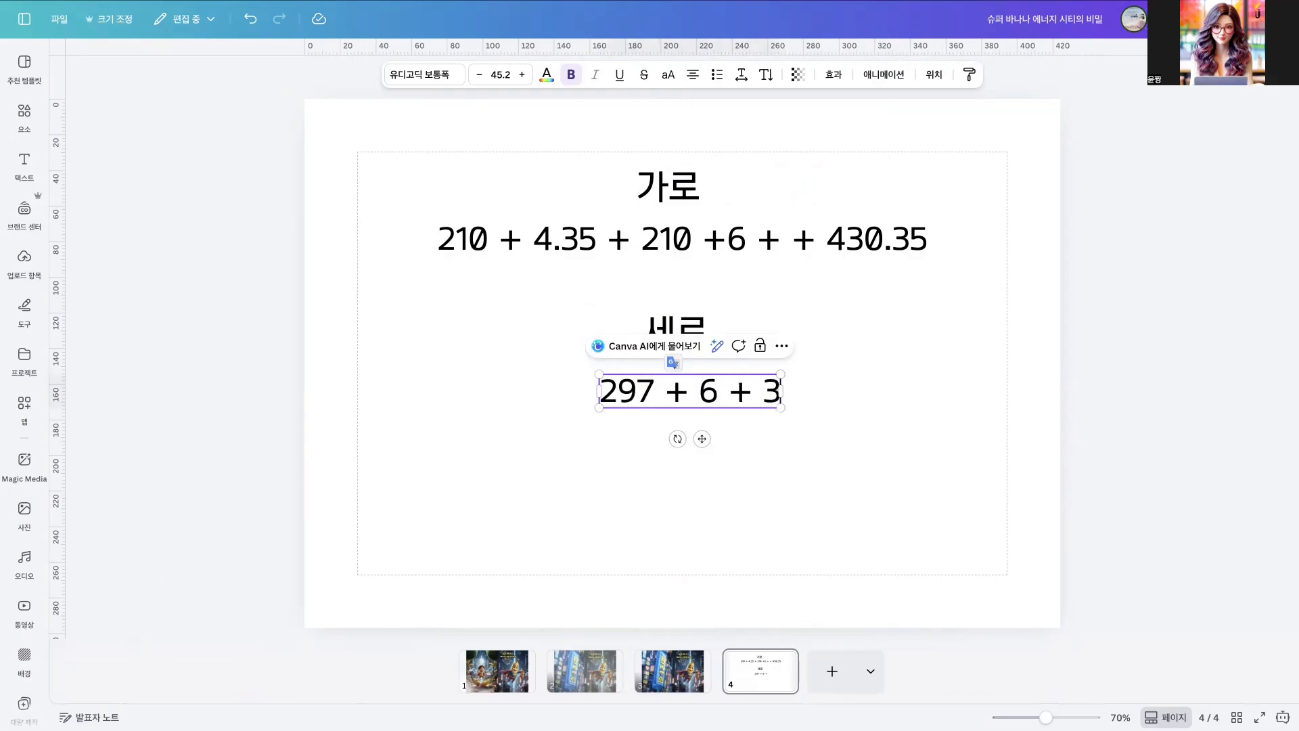
click(717, 483)
drag(514, 160, 721, 307)
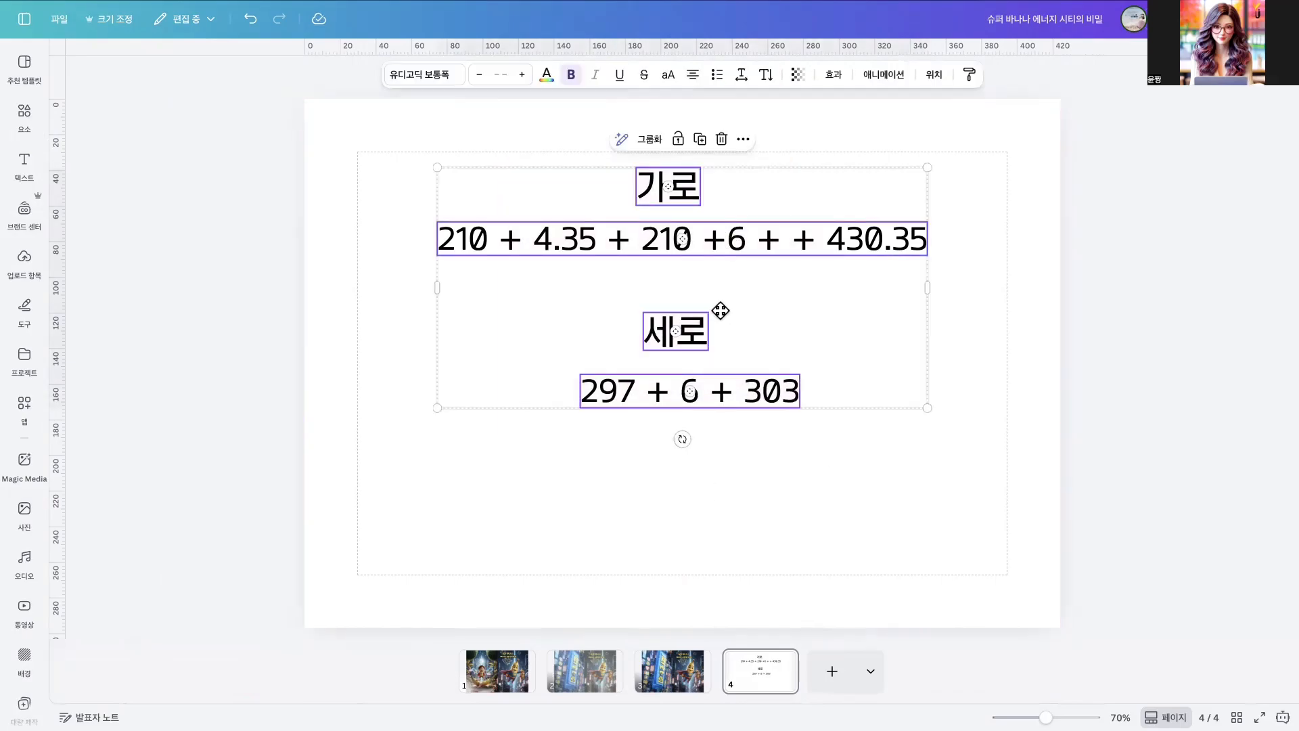
click(381, 498)
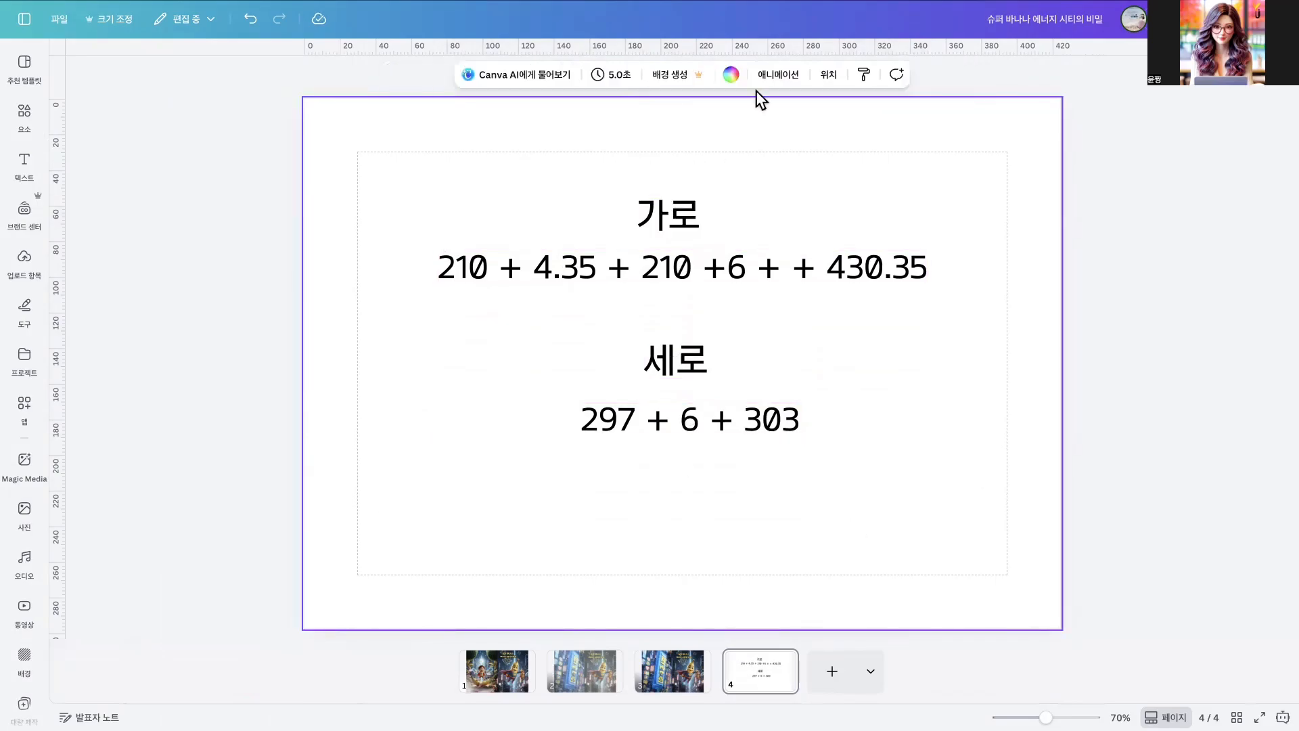
- Create a new custom-size Canva design 430.35 mm wide and 303 mm high
click(824, 672)
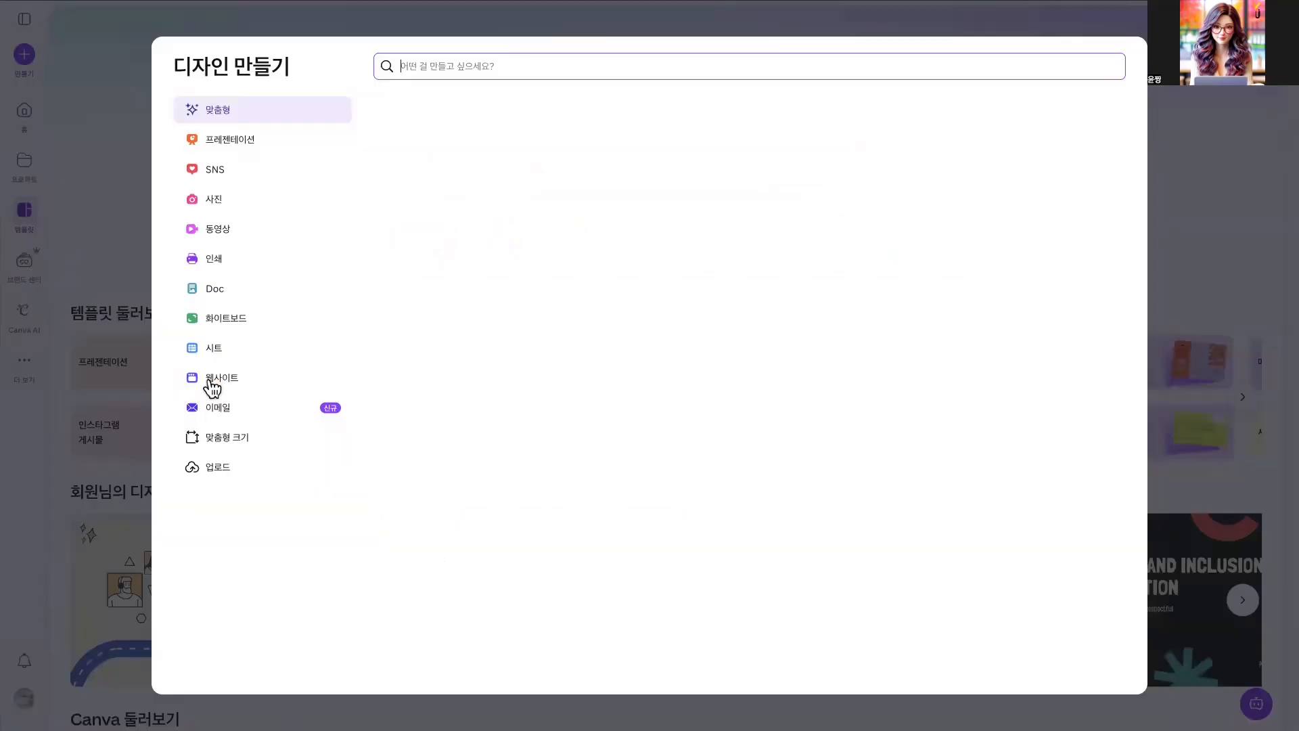
click(230, 438)
click(844, 132)
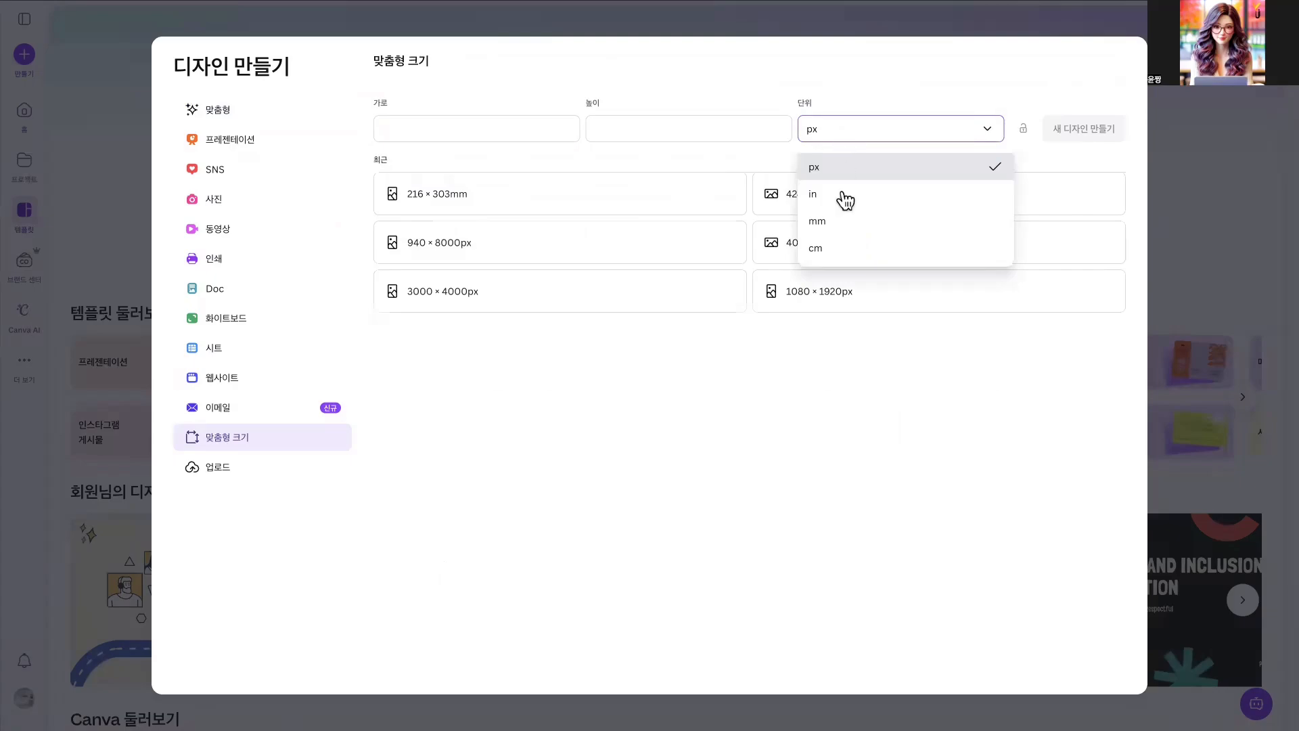
click(845, 230)
click(508, 130)
text(430.35)
click(651, 126)
text(303)
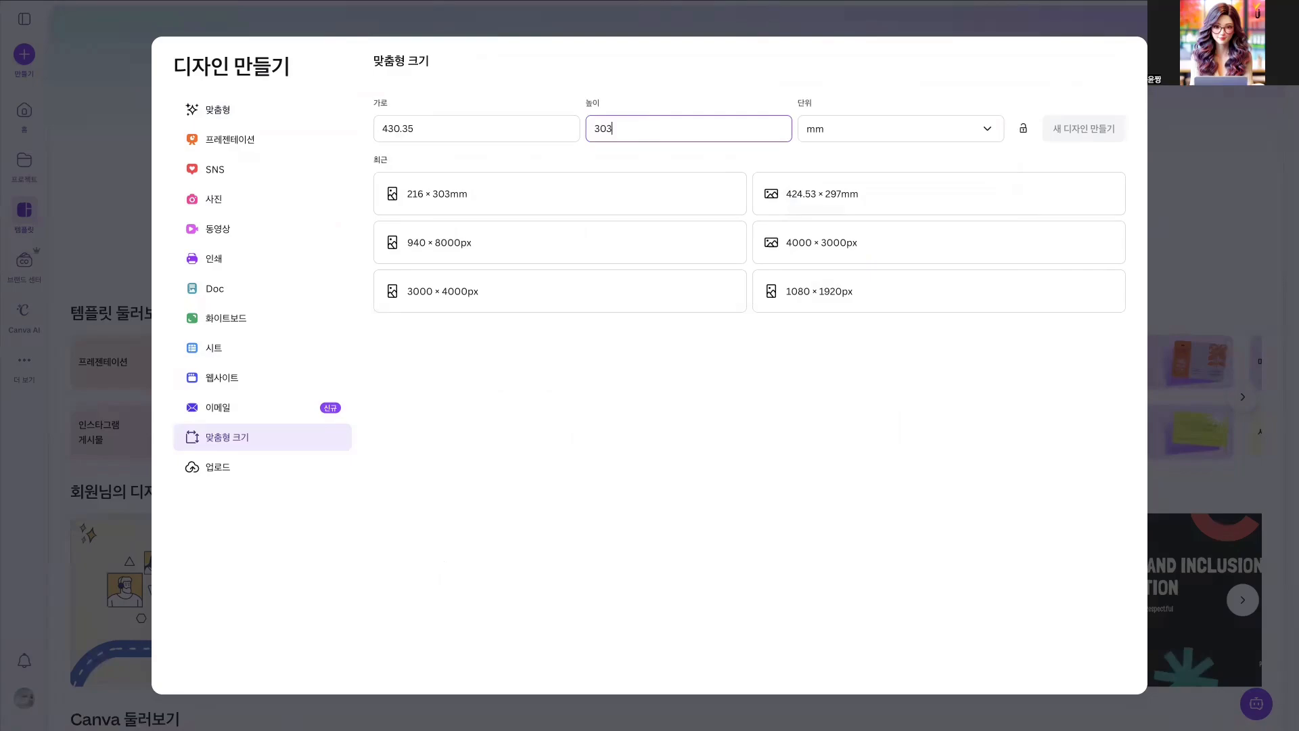
click(1069, 128)
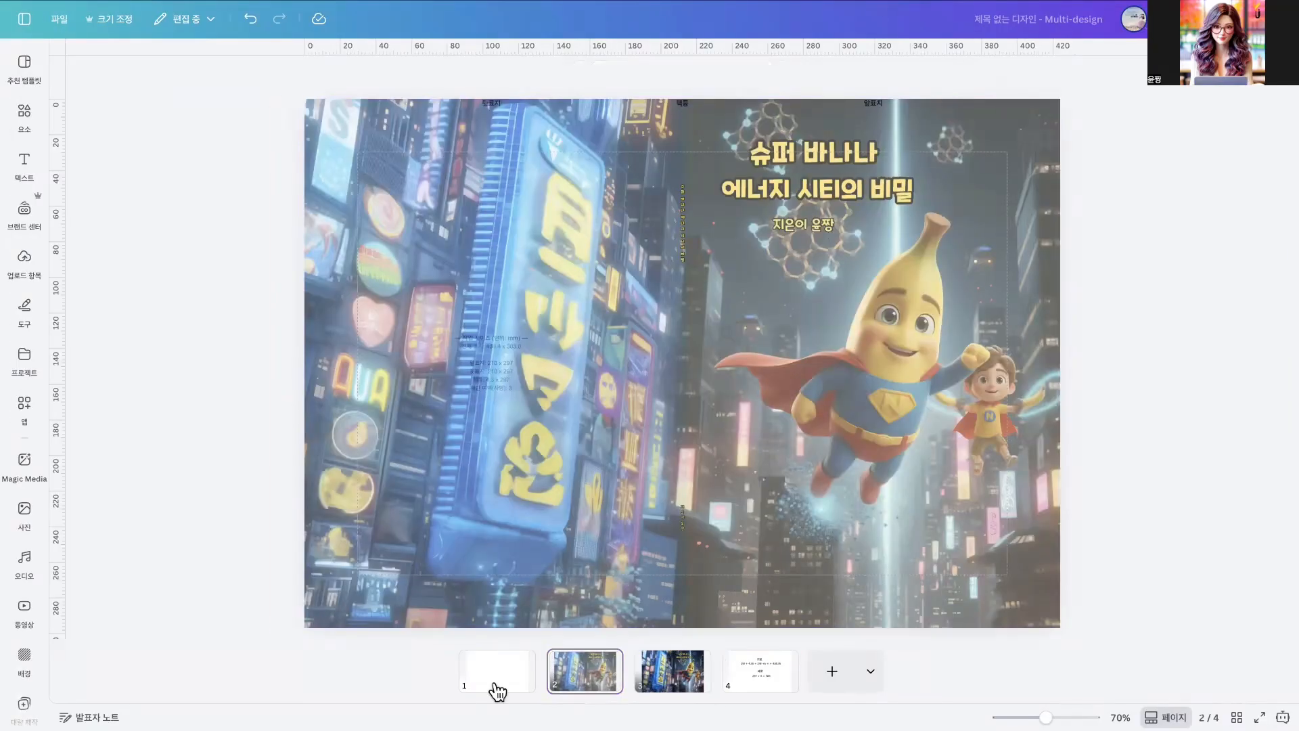
- Delete the blank first page of the 430.35 × 303 mm design and add a blank page at the end
click(497, 687)
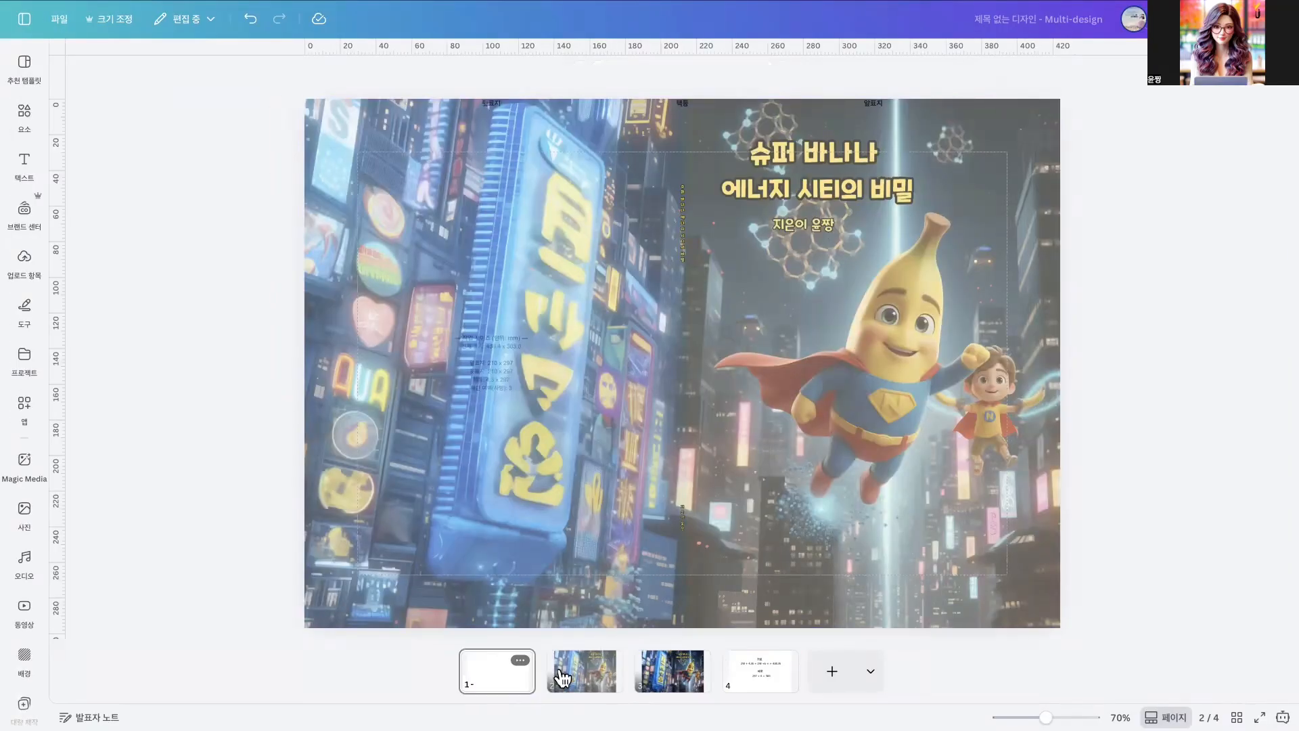
key(Delete)
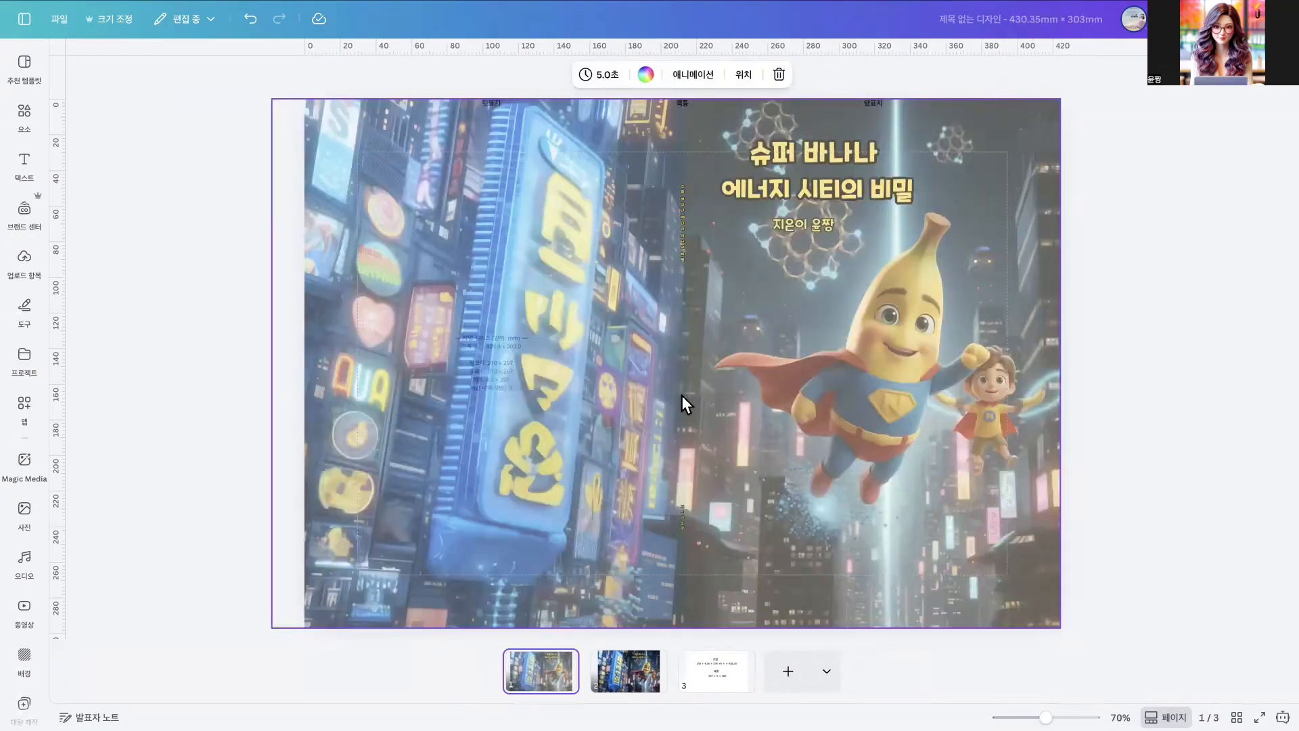
click(787, 673)
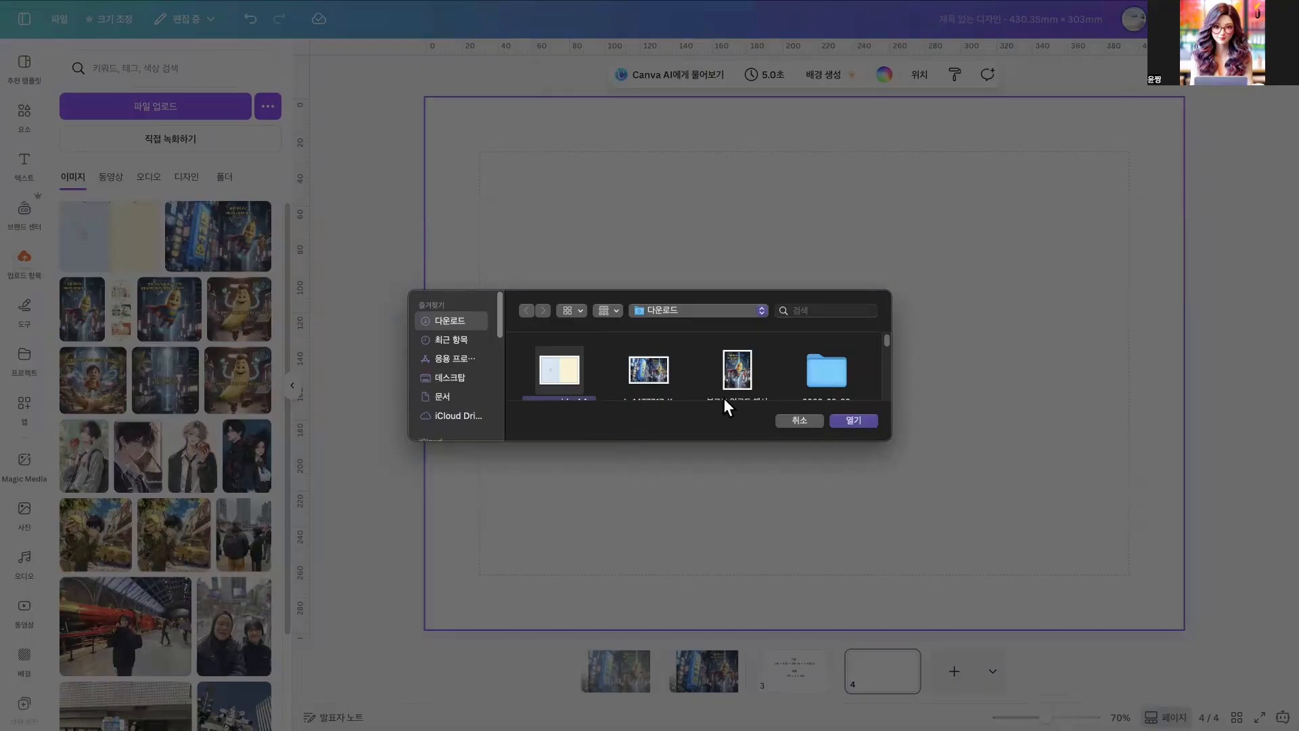
- Upload the cover guide and cover images from the downloads folder, and set the guide as the new page's background
click(854, 421)
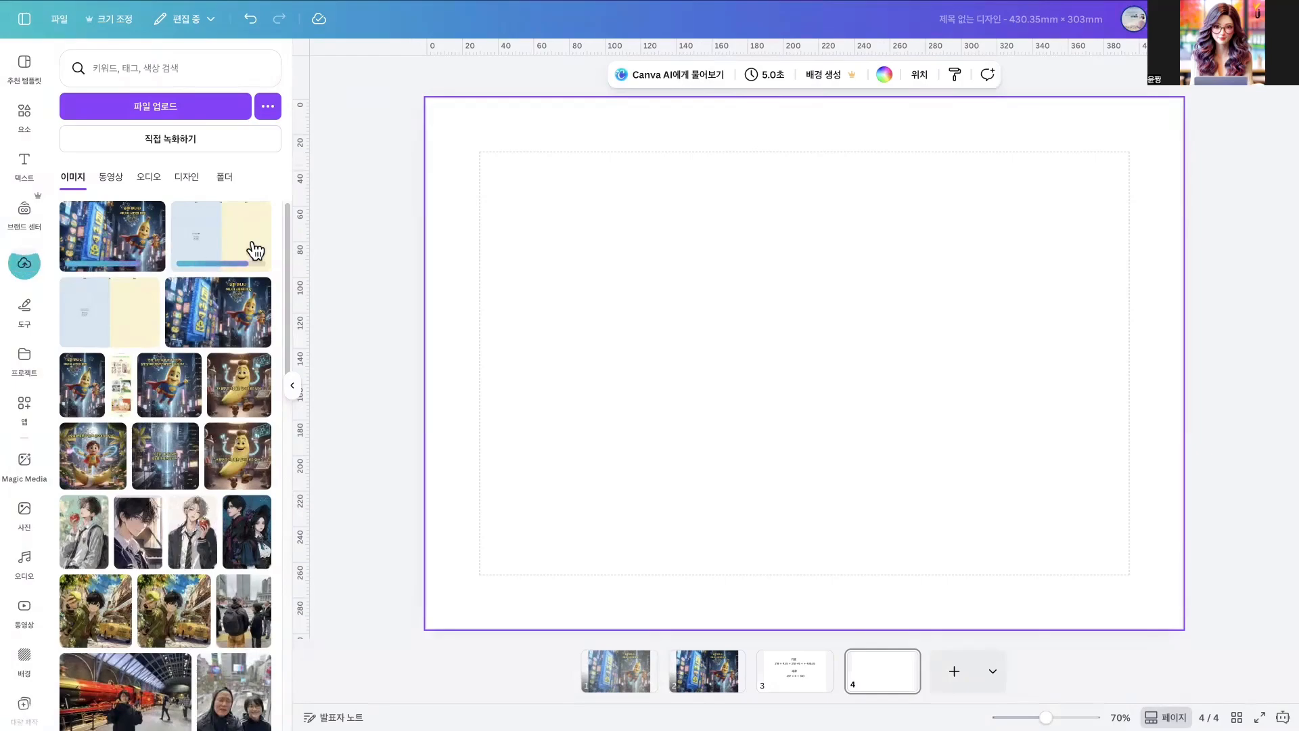
click(224, 246)
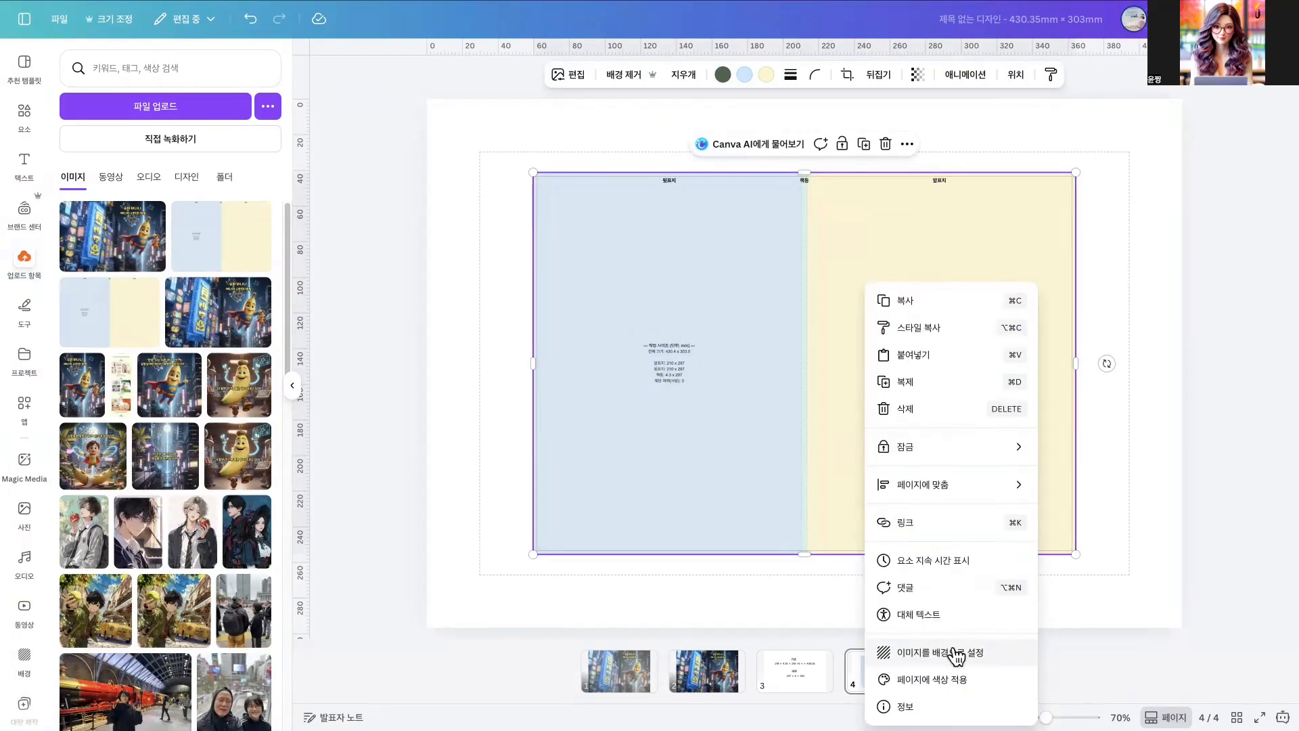
click(956, 653)
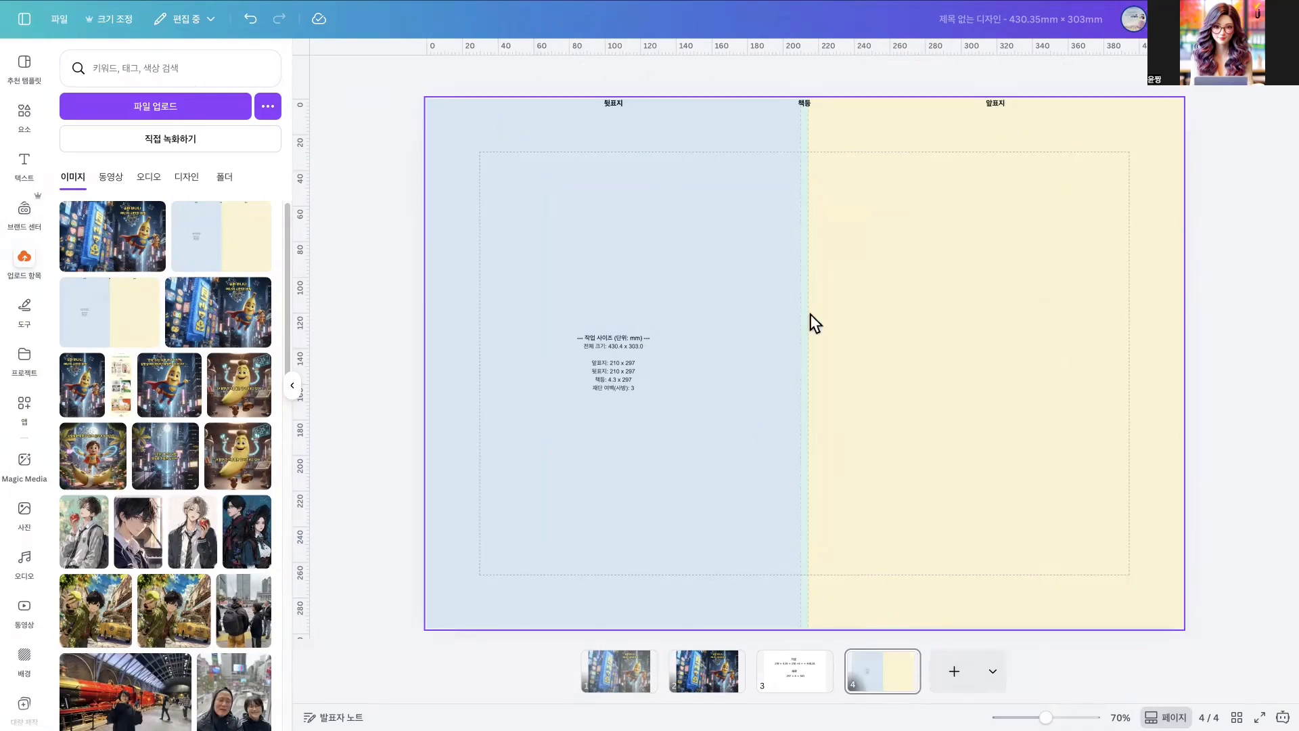
- Place the cover image on page 4, enlarge it to cover the whole guide, and set its transparency to 15
click(612, 437)
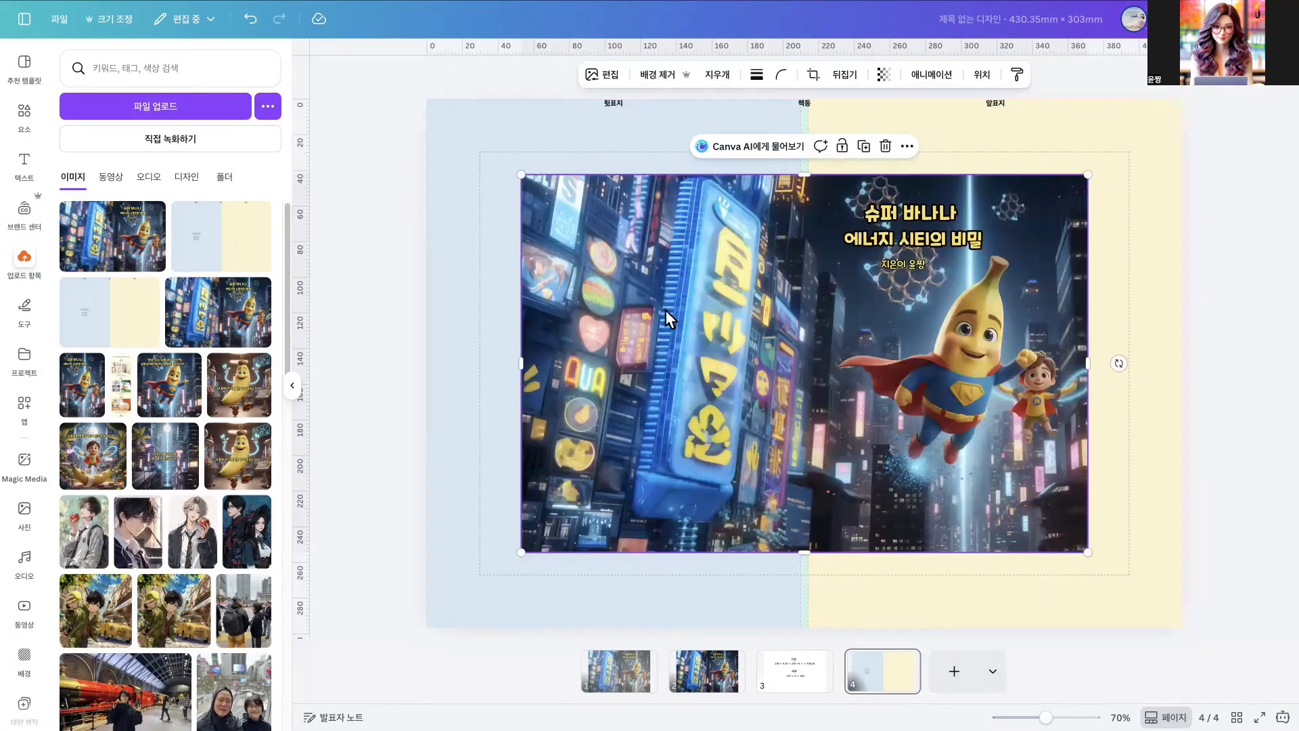
right_click(664, 310)
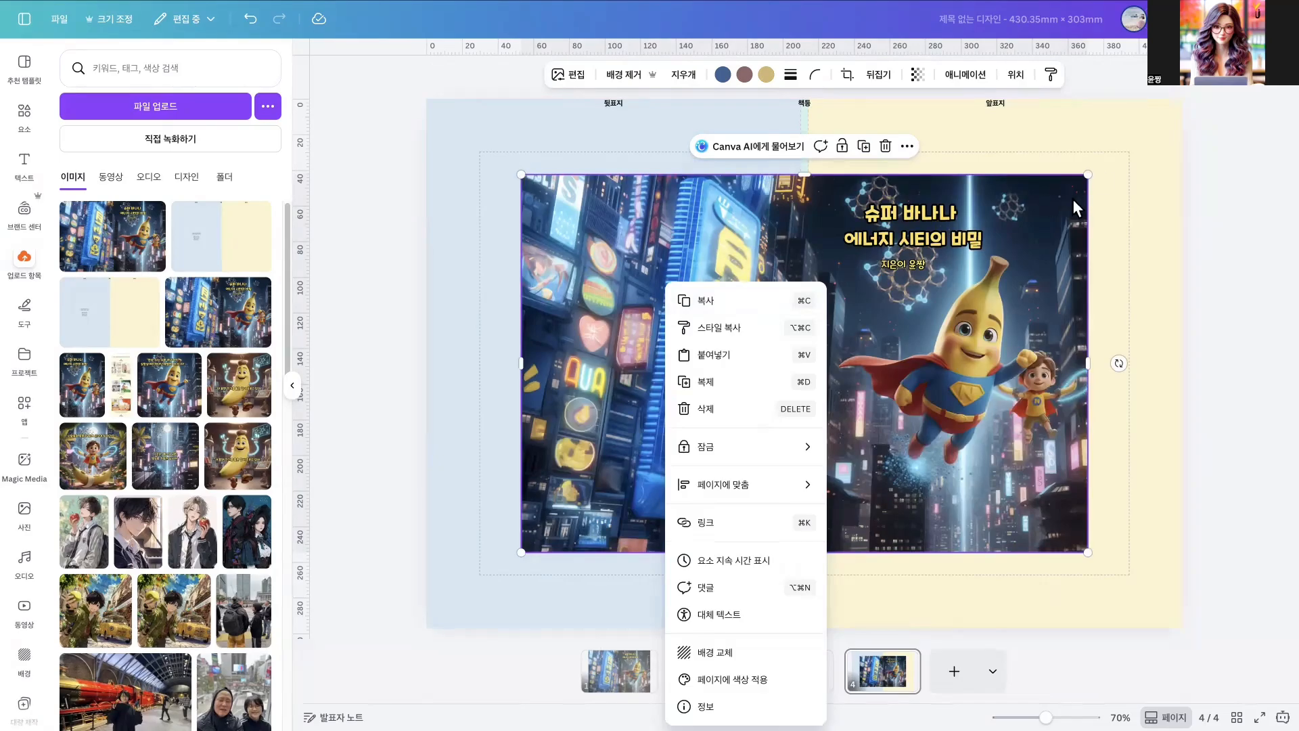
drag(1103, 184, 1139, 142)
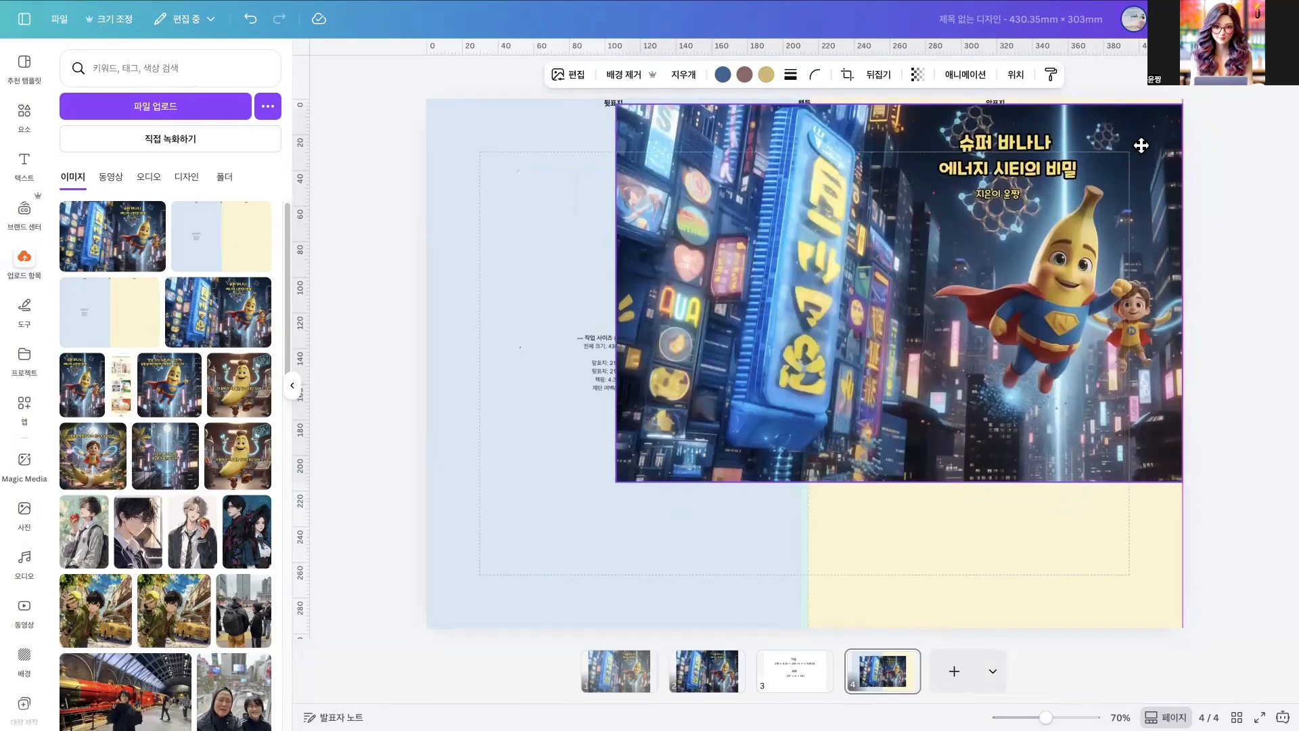
drag(616, 477, 391, 629)
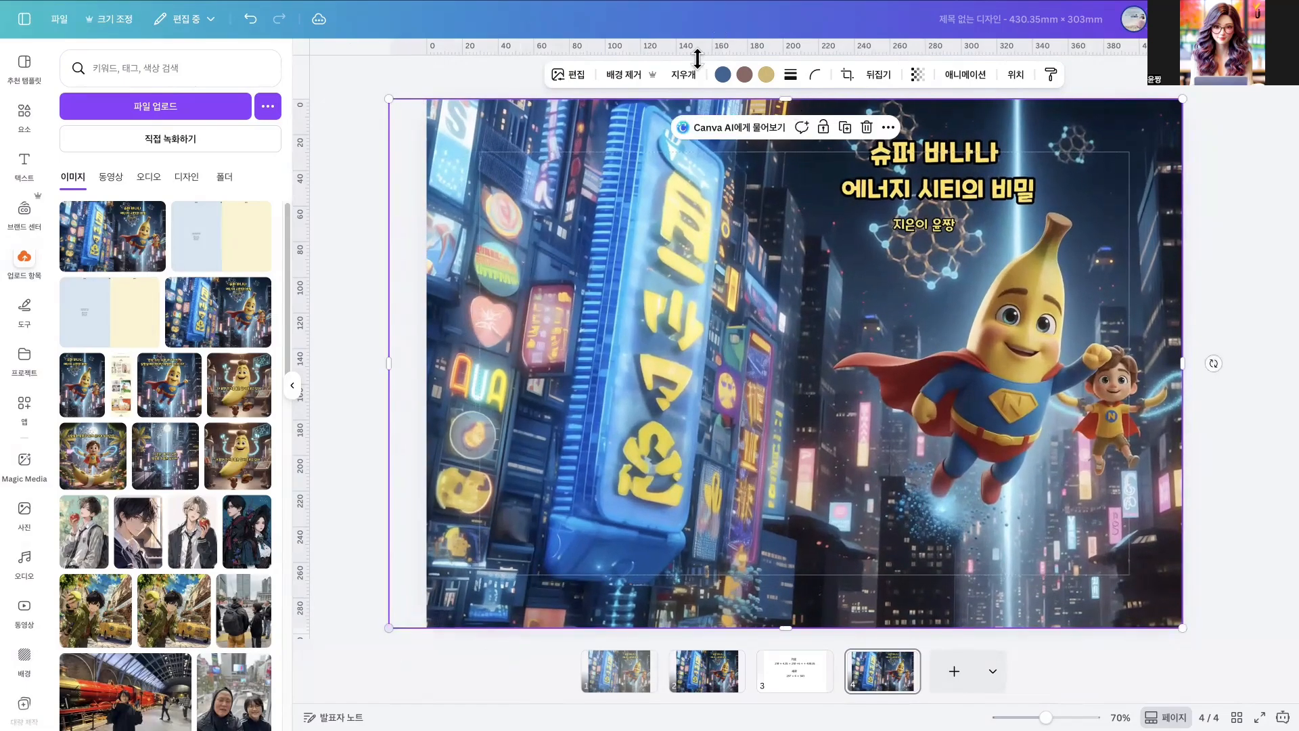
click(918, 74)
drag(954, 129, 865, 152)
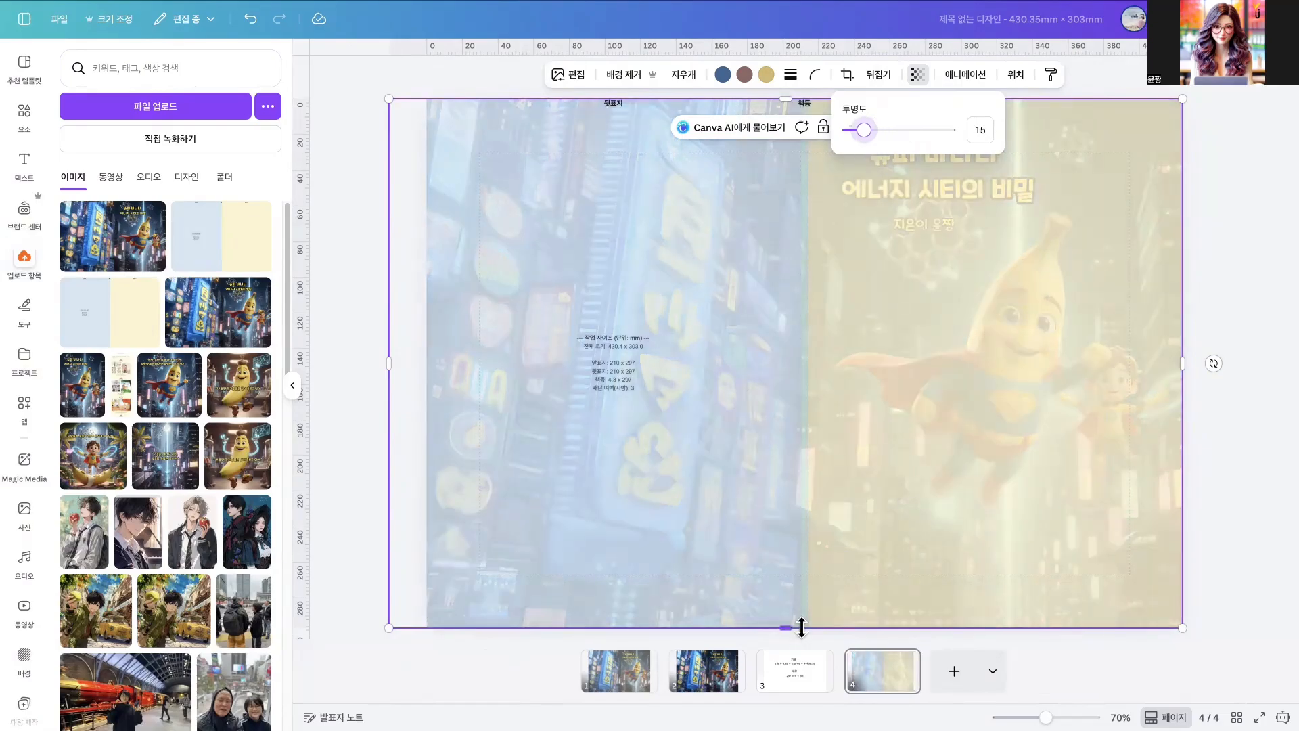
- Copy the vertical spine title and author texts from page 1 onto page 4
click(709, 685)
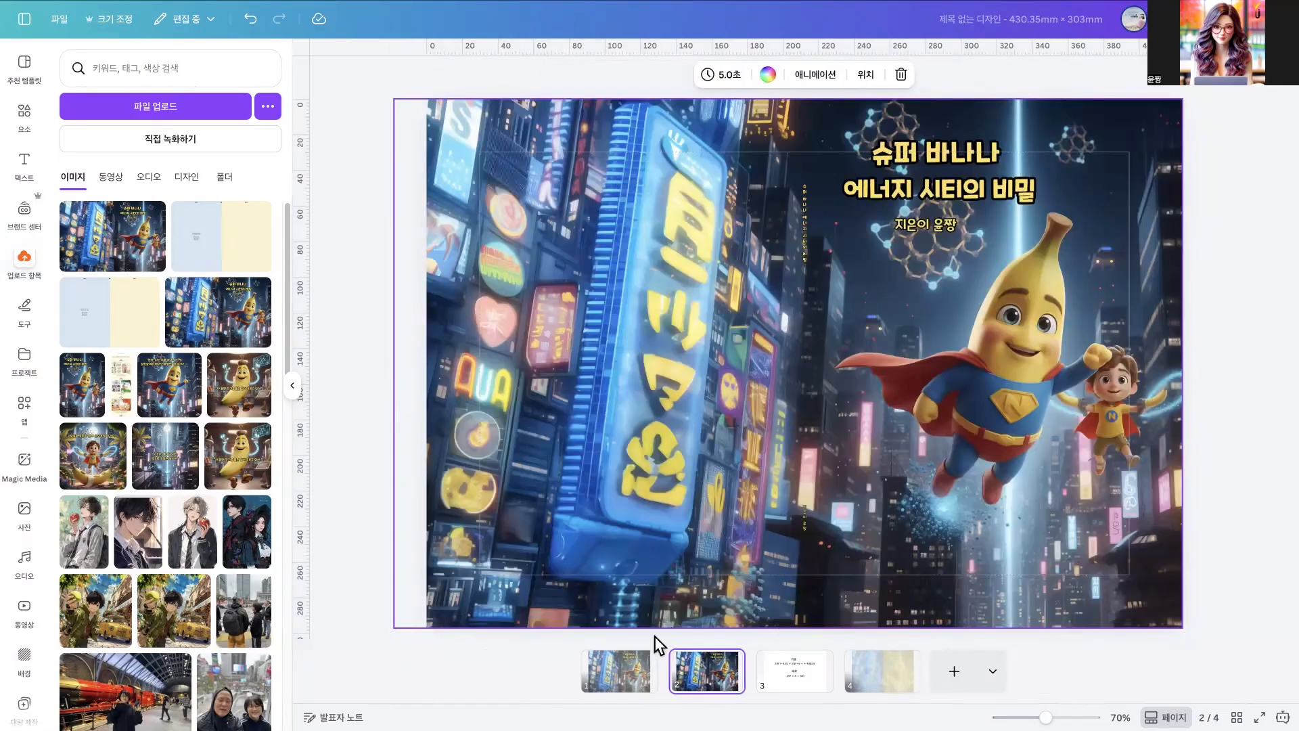
click(630, 673)
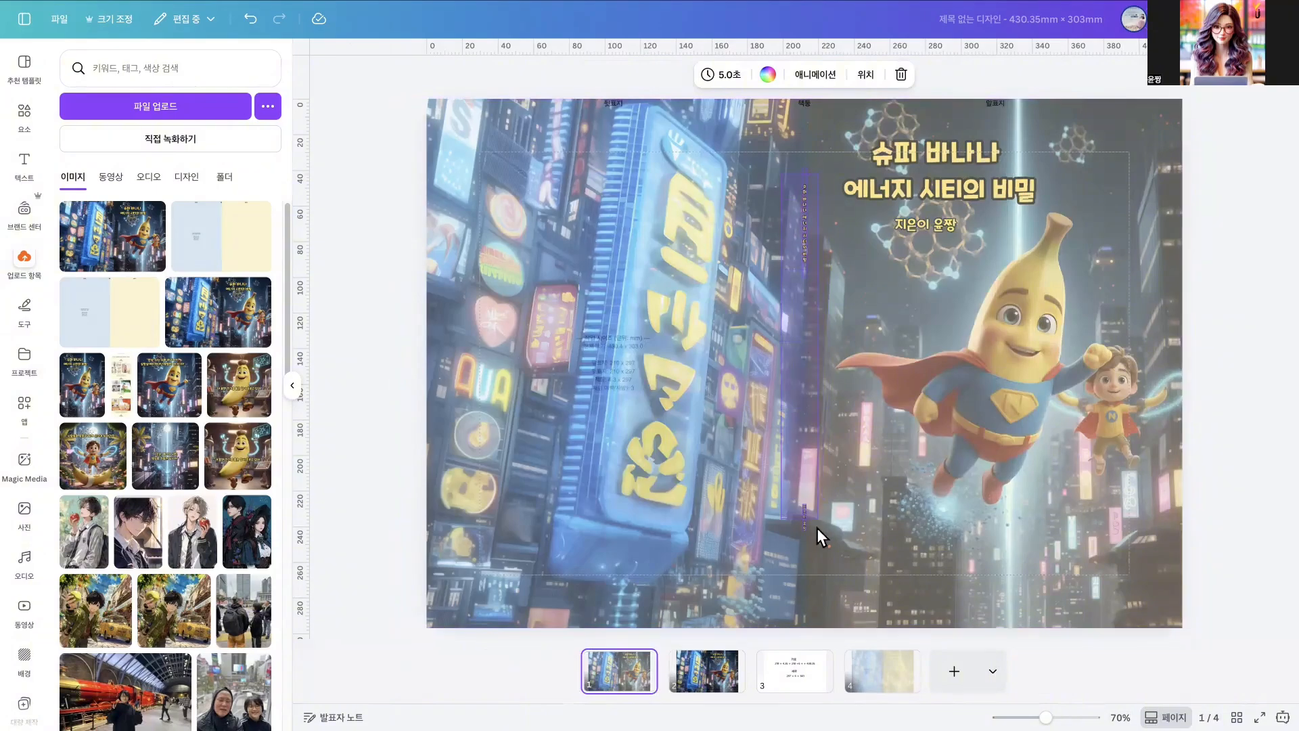
drag(830, 496, 821, 538)
key(ctrl+c)
click(887, 688)
key(ctrl+v)
click(1009, 601)
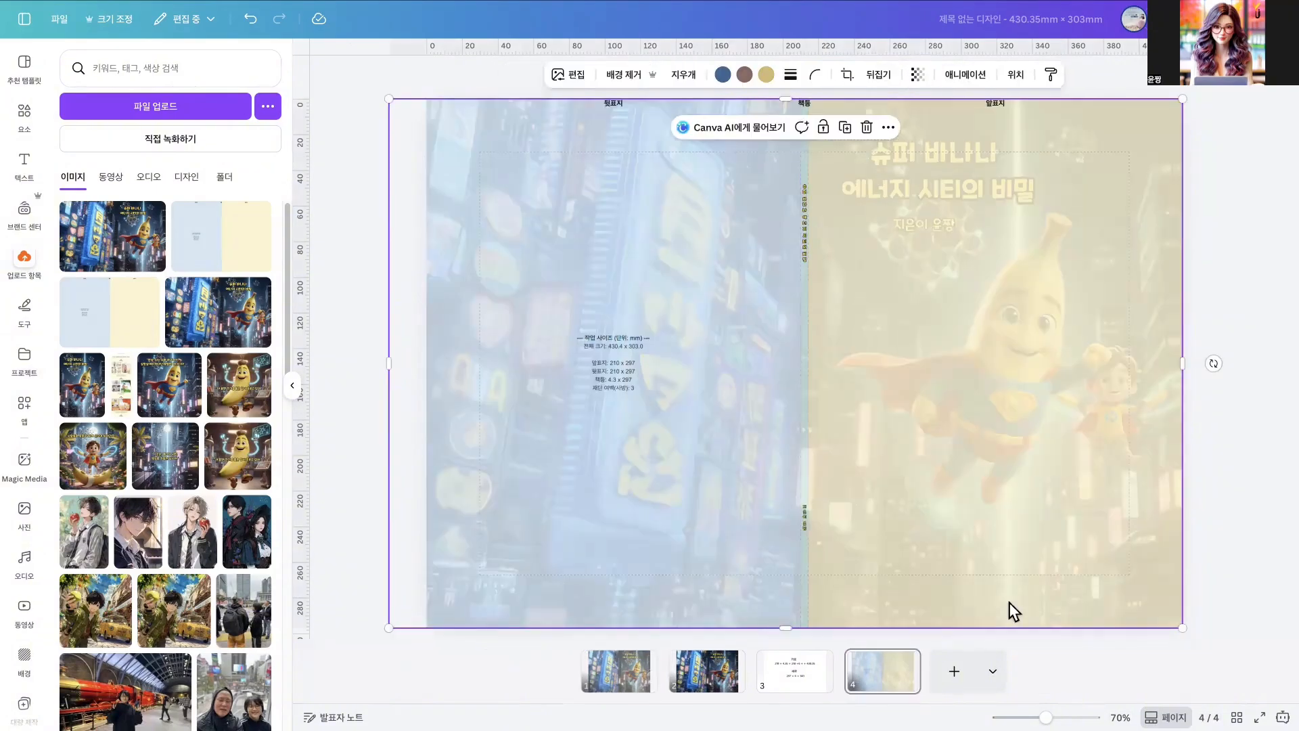
- Check the spine texts against the spine guide lines and delete the cover guide background from page 4
scroll(812, 216, up, 10)
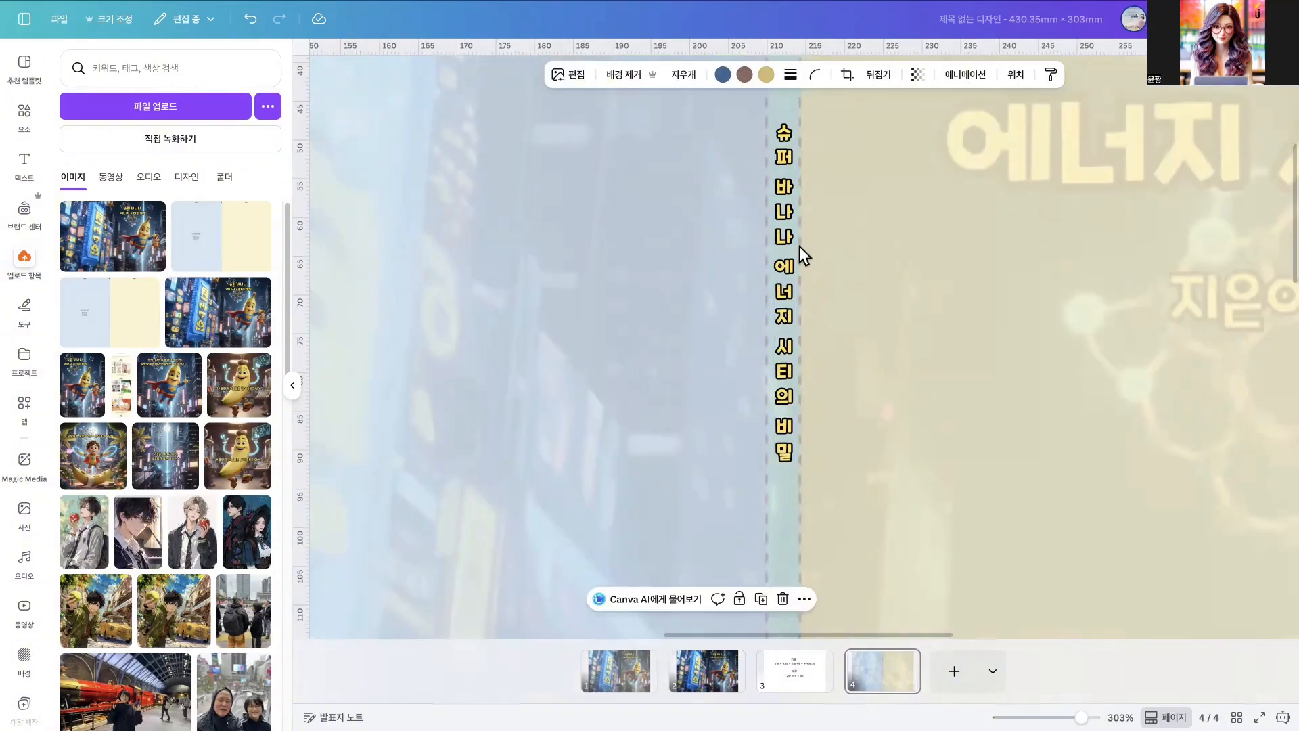
scroll(819, 433, down, 15)
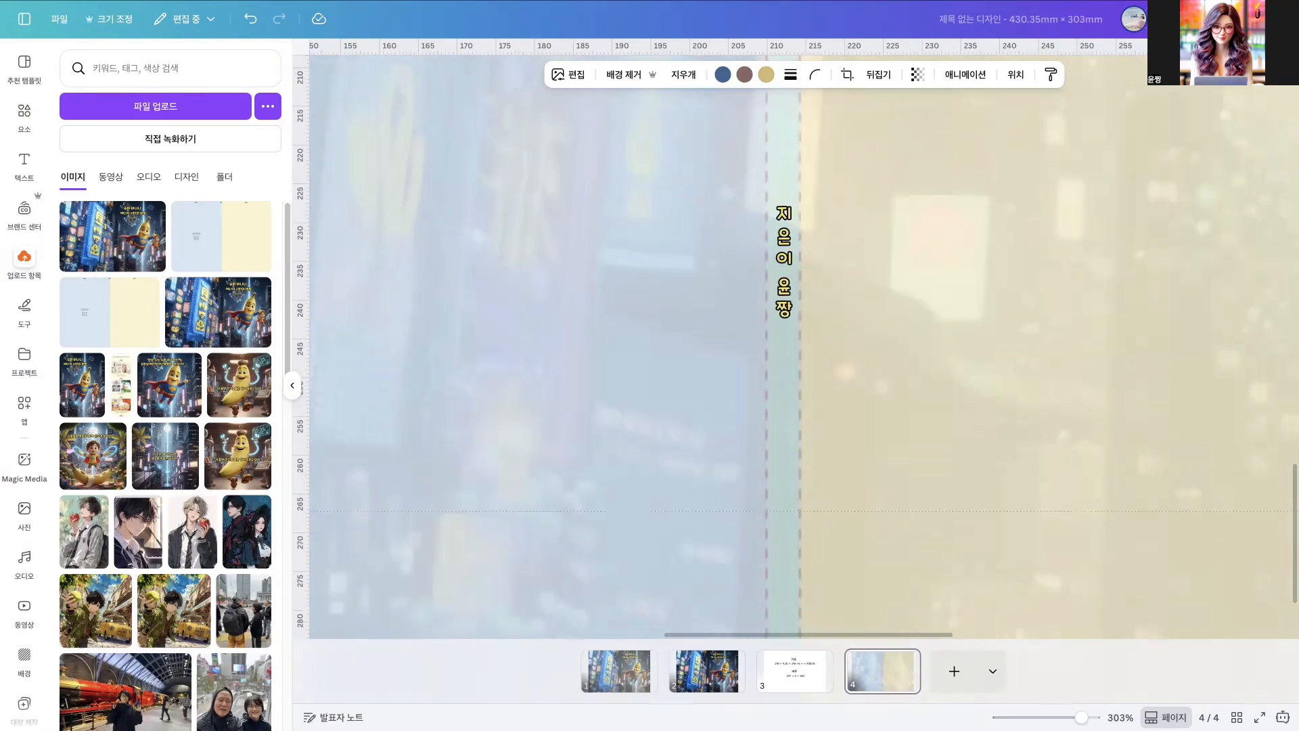
drag(1082, 717, 1055, 716)
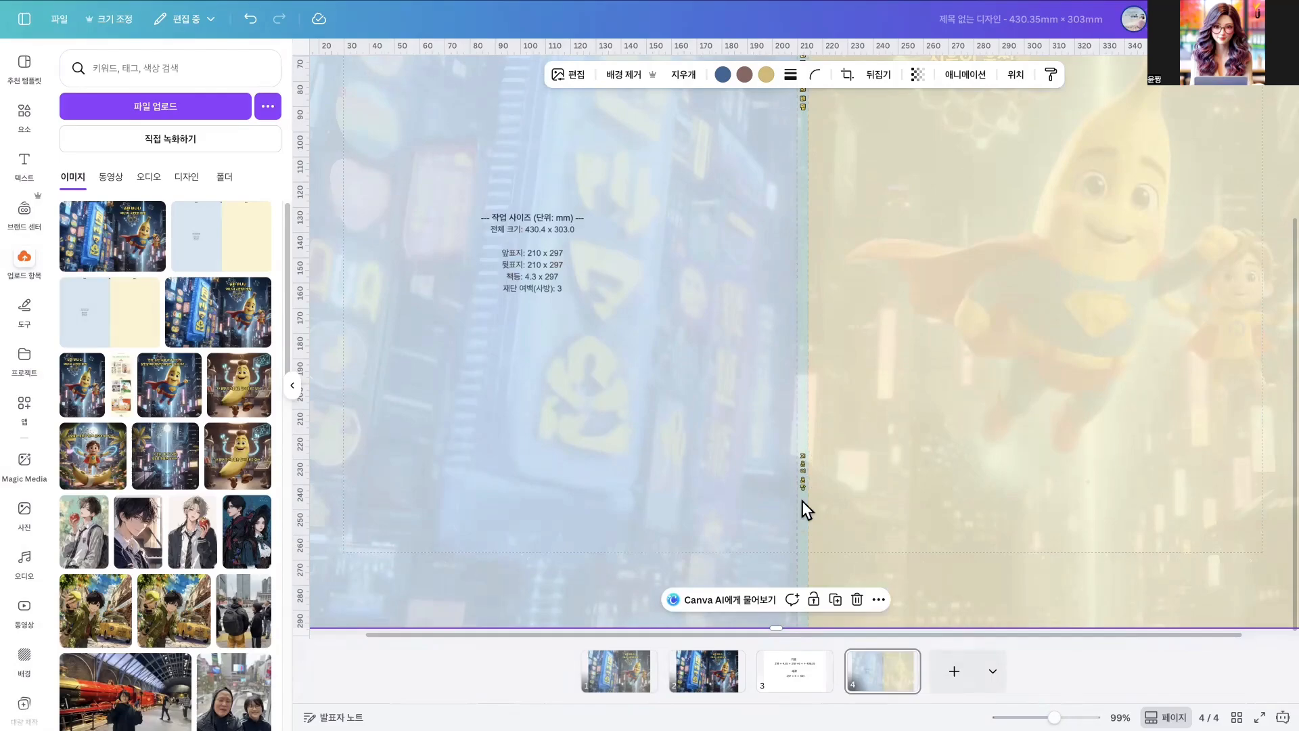
scroll(810, 475, up, 3)
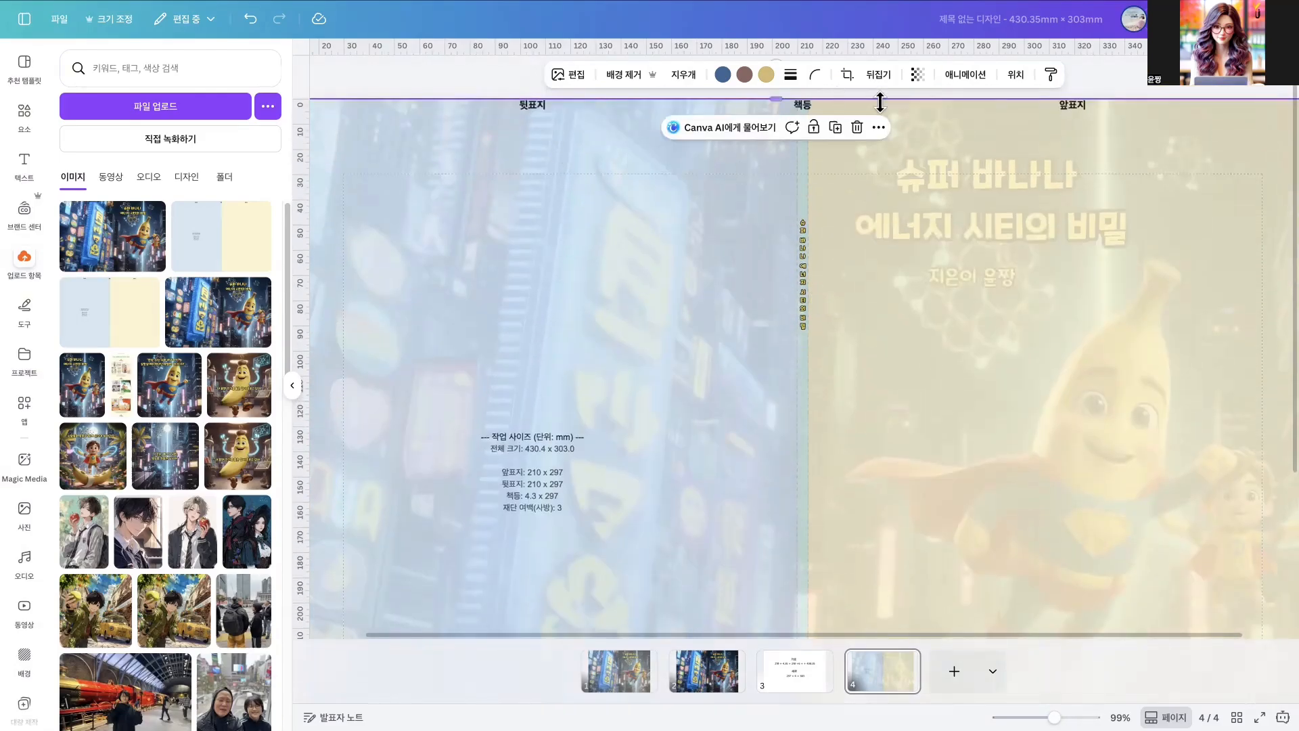
drag(1054, 718, 1030, 717)
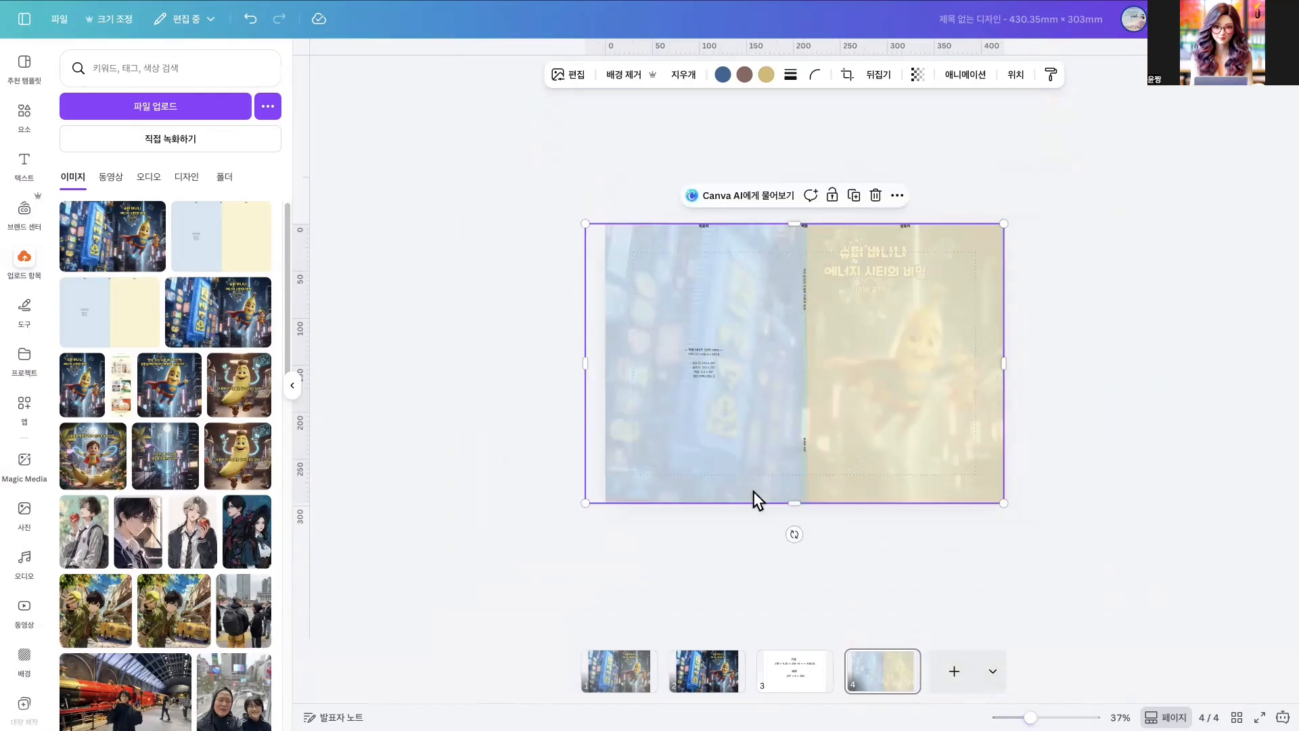
click(1021, 78)
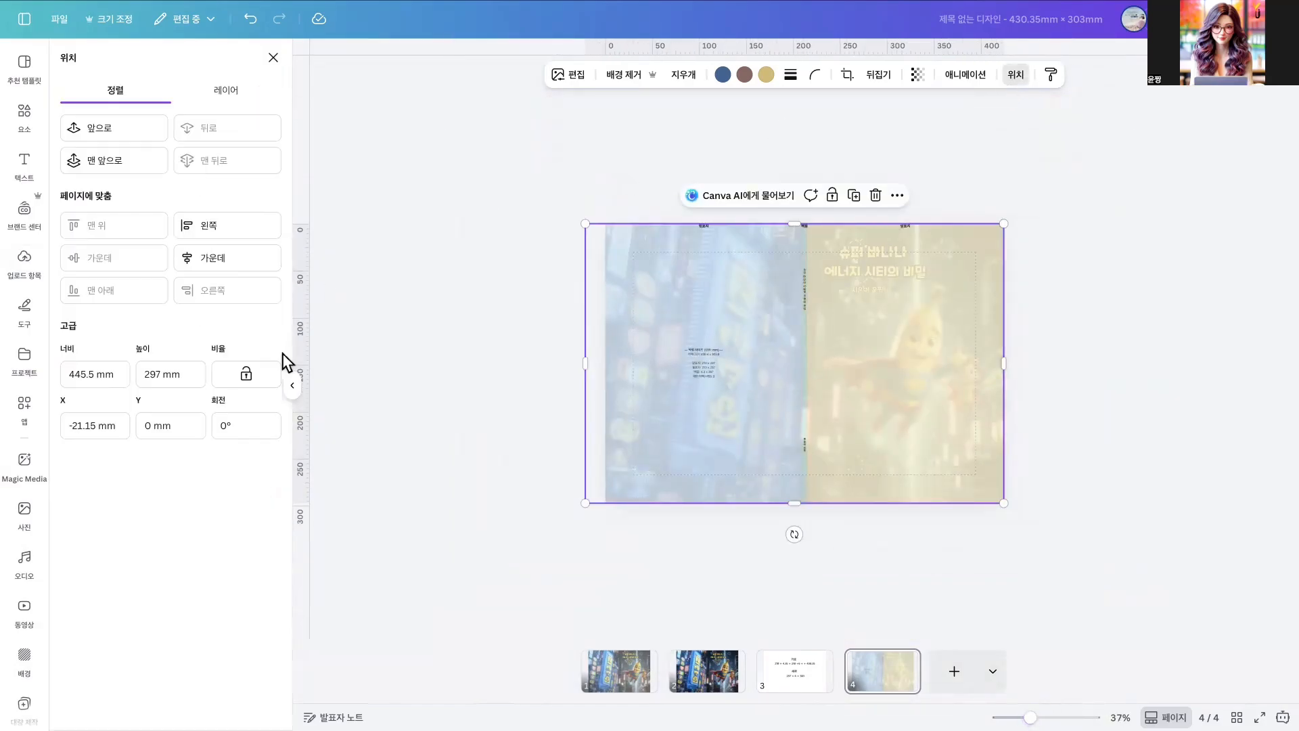
click(230, 95)
click(218, 315)
key(Delete)
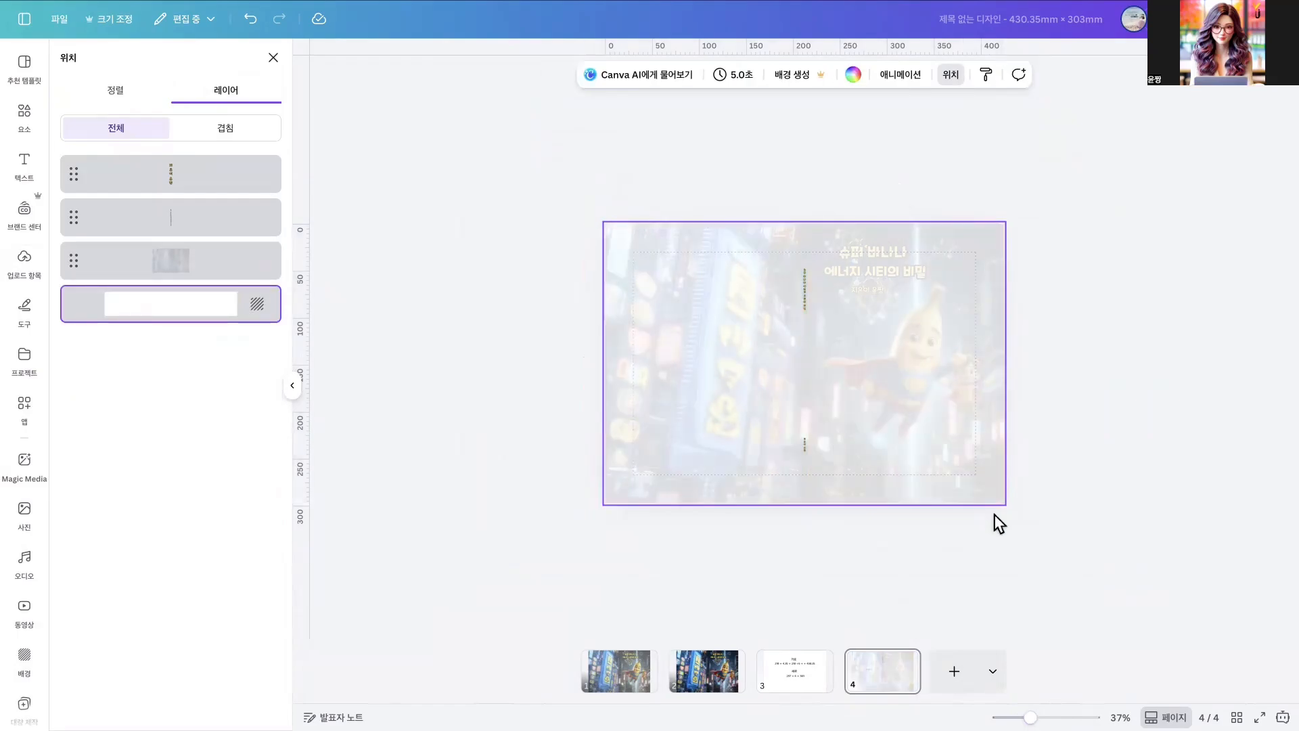
- Restore the cover image on page 4 to full opacity
click(826, 366)
click(917, 74)
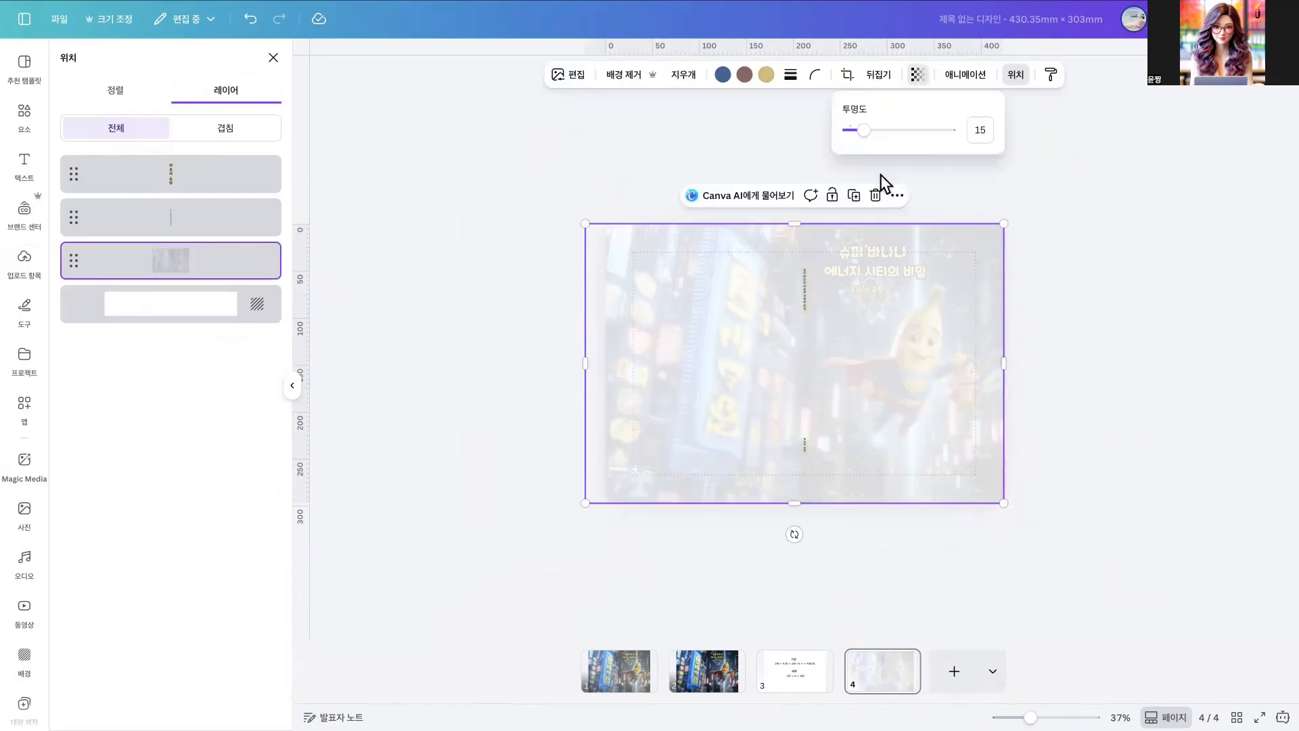
drag(867, 130, 1006, 165)
click(1081, 564)
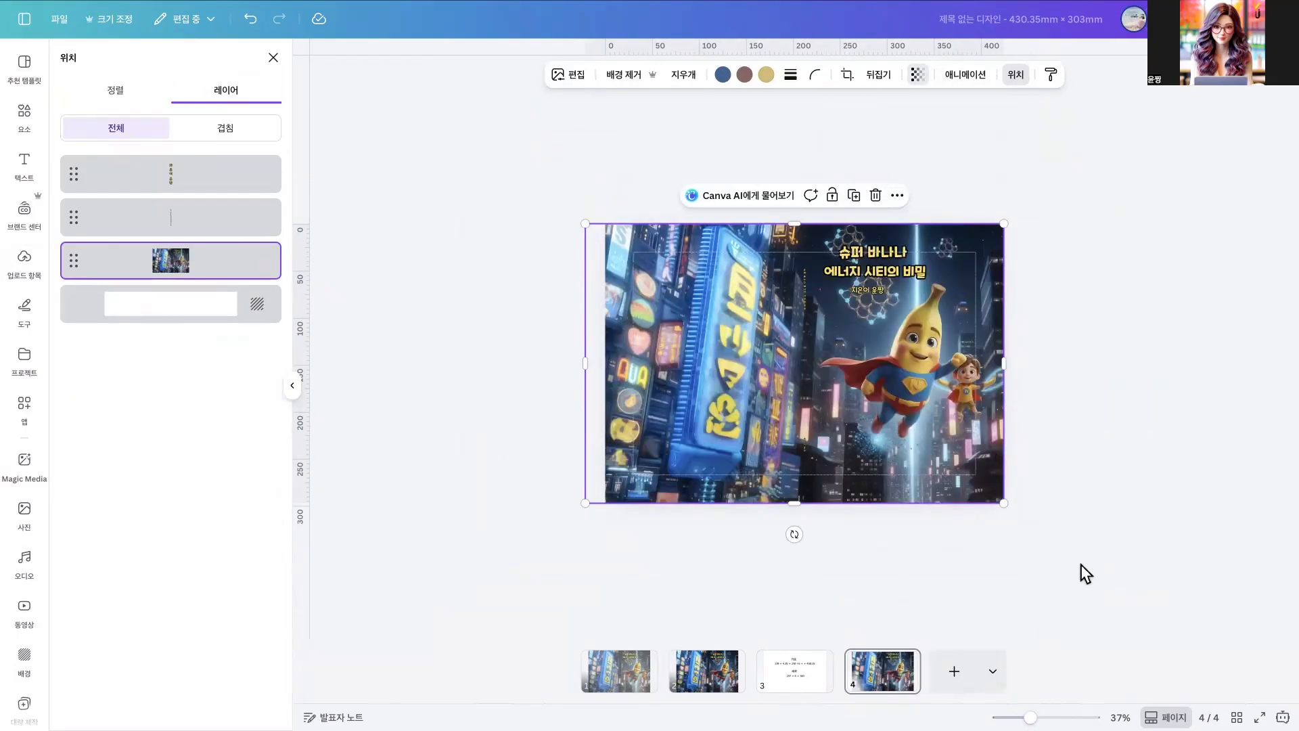
drag(1031, 717, 1048, 717)
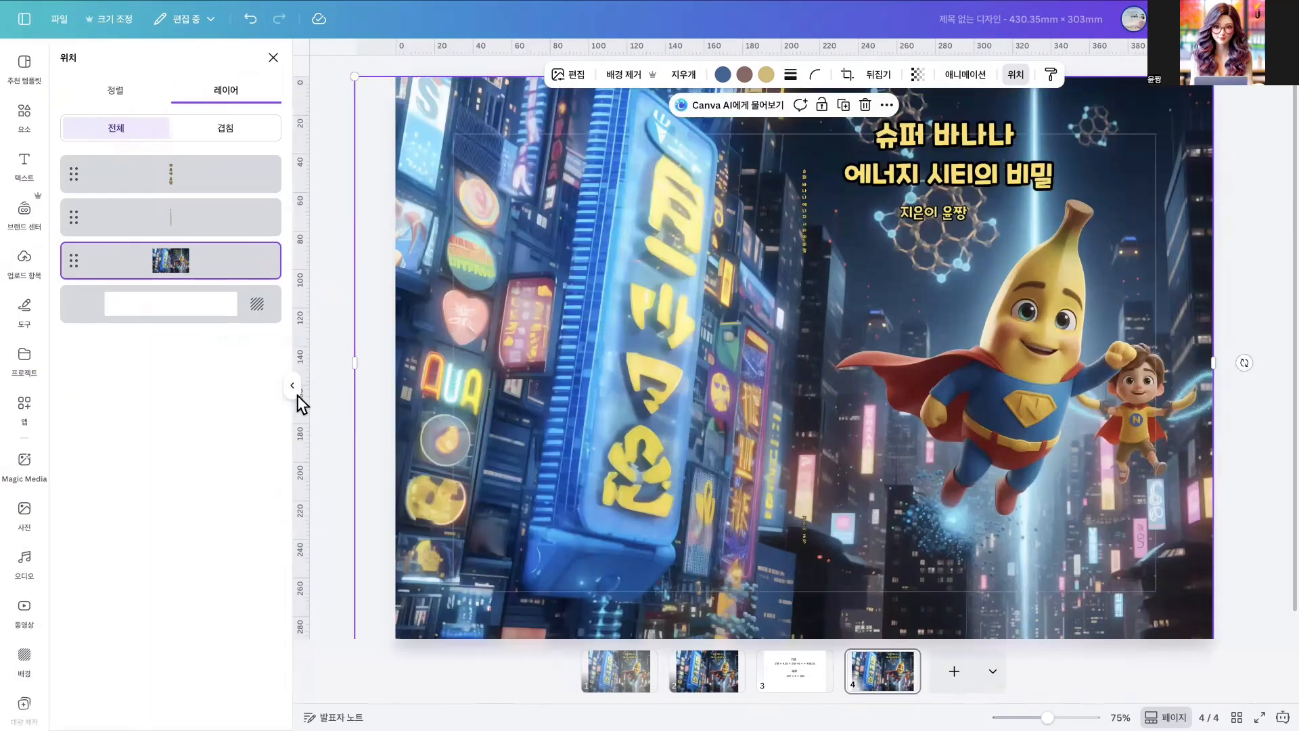
click(296, 389)
drag(1046, 717, 1042, 717)
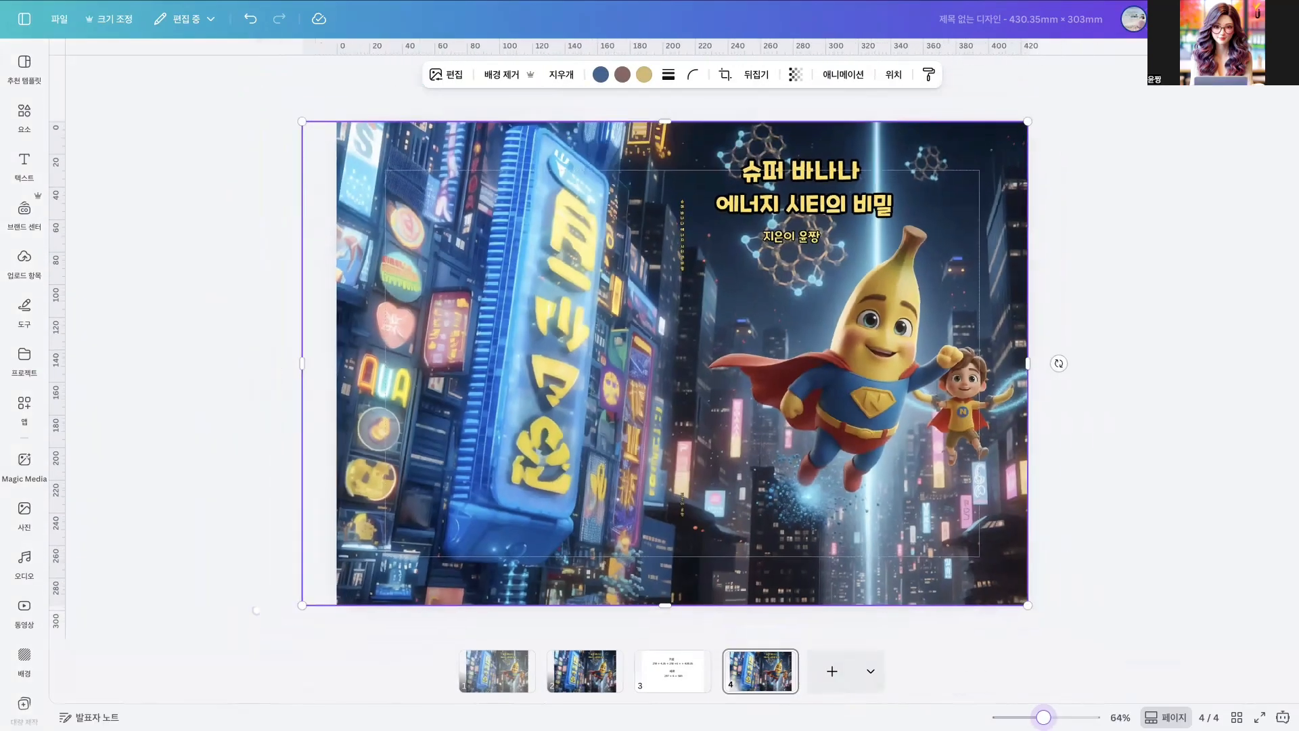
- Start a download of the design with PDF 인쇄 (PDF print) as the file format
click(1259, 19)
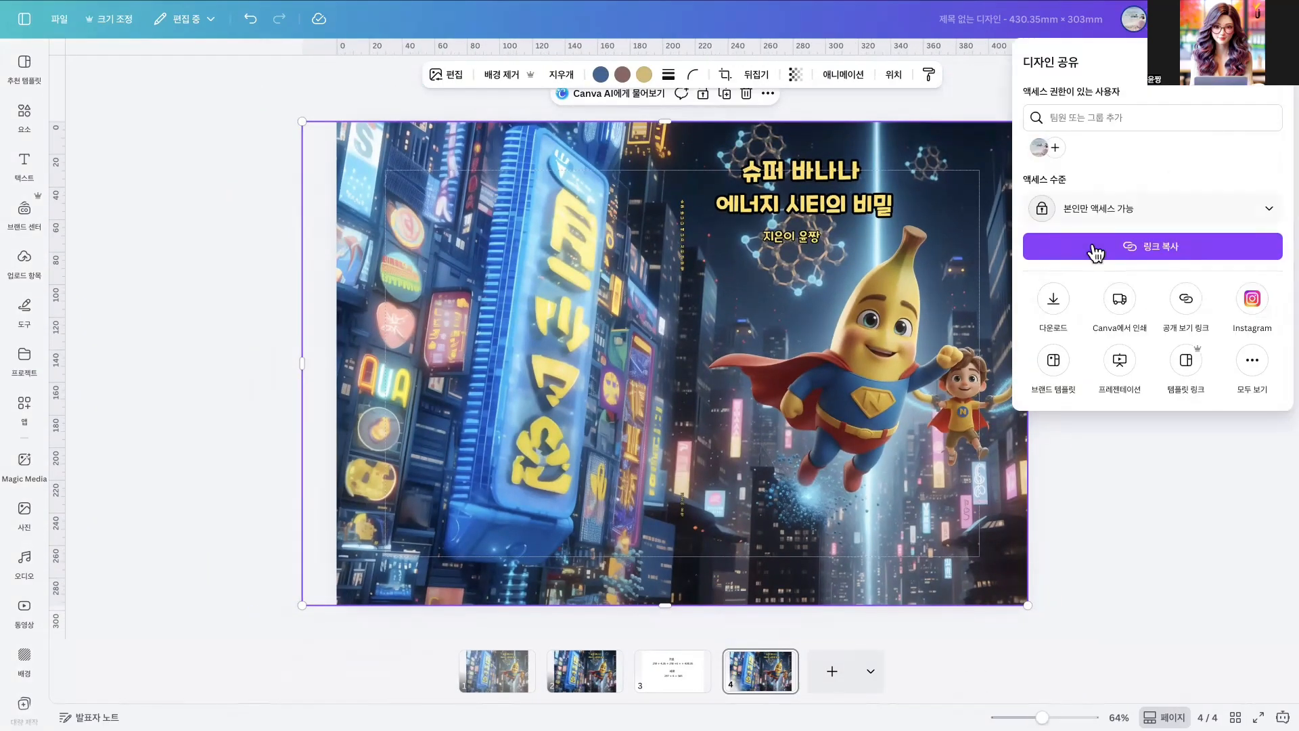
click(1054, 299)
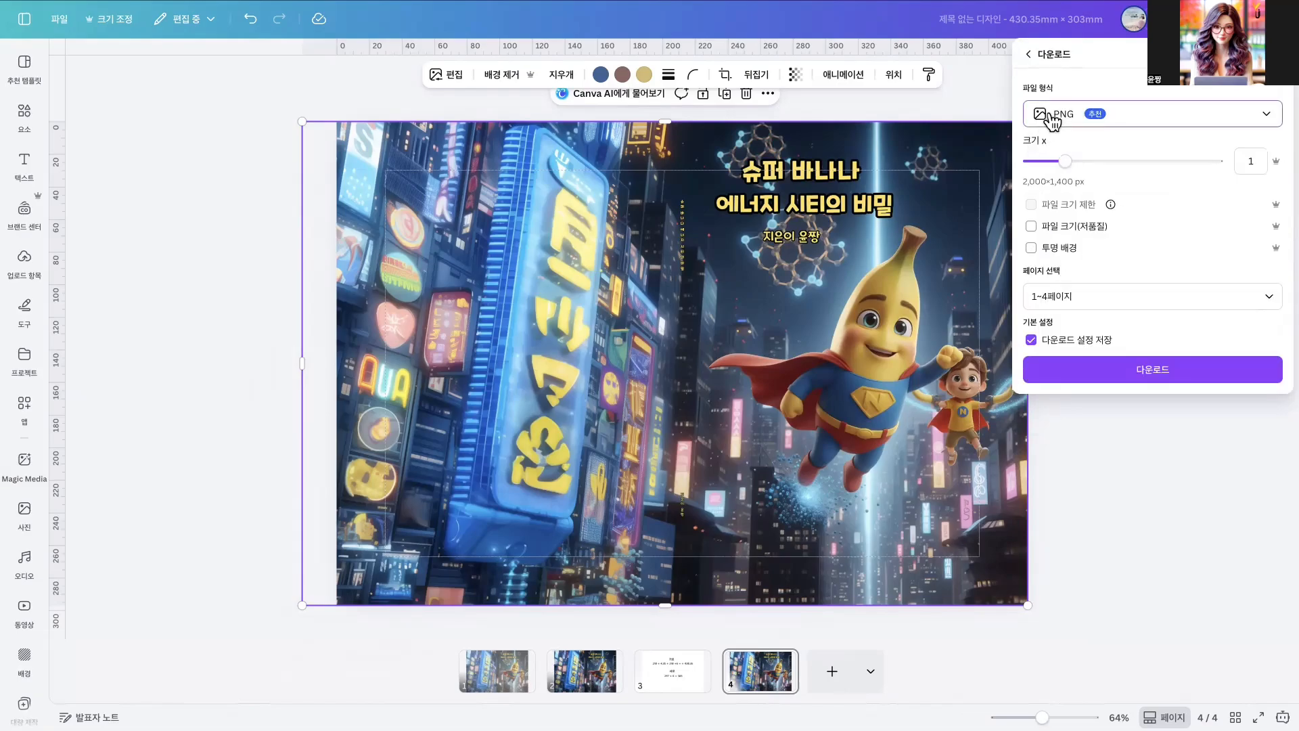
click(1051, 120)
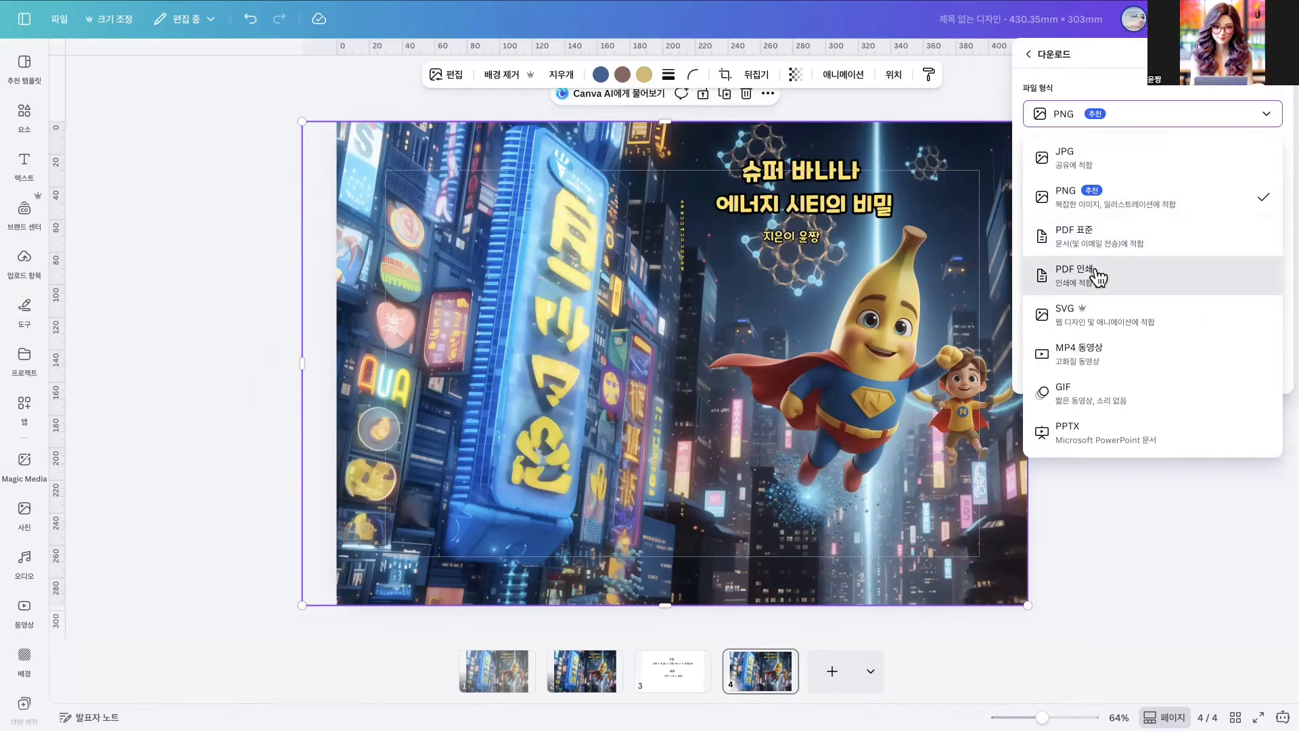
click(1096, 276)
- Limit the PDF to the current page 4, set its colour profile to CMYK, and download it
click(1086, 312)
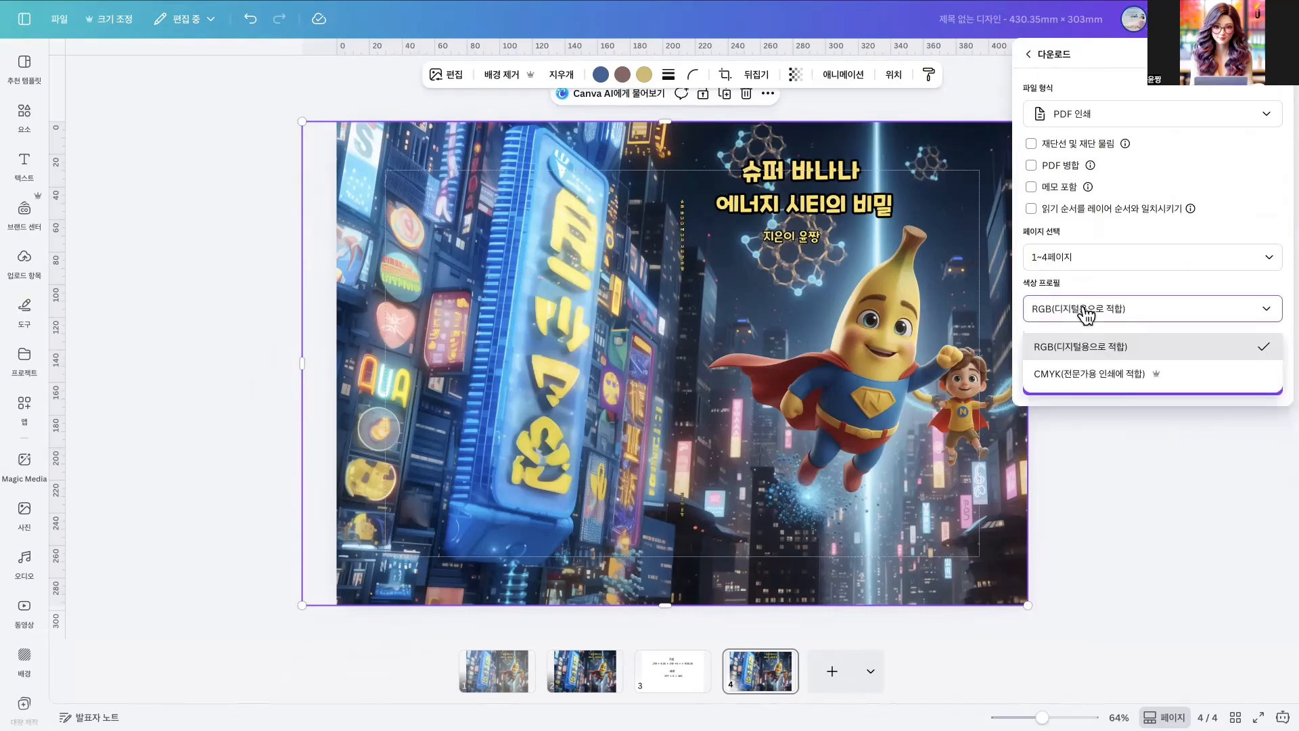
click(1083, 258)
click(1080, 322)
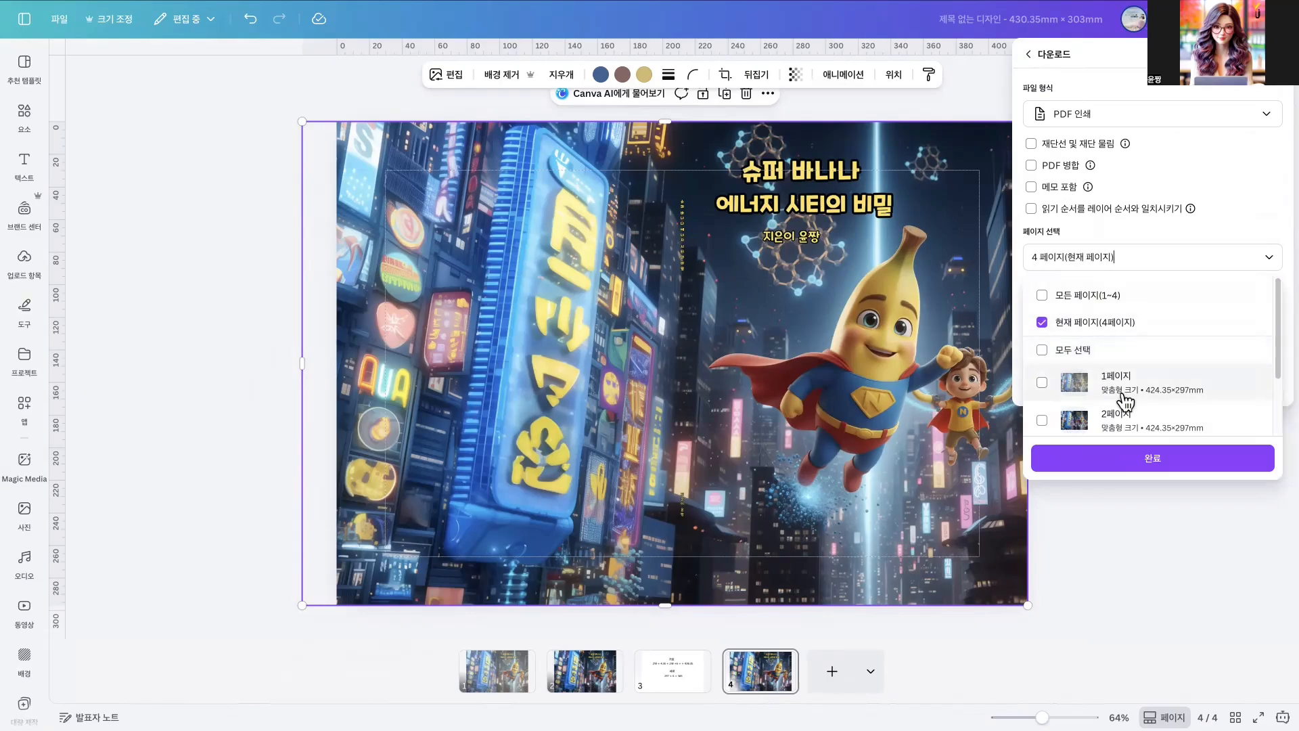
click(1145, 458)
click(1096, 314)
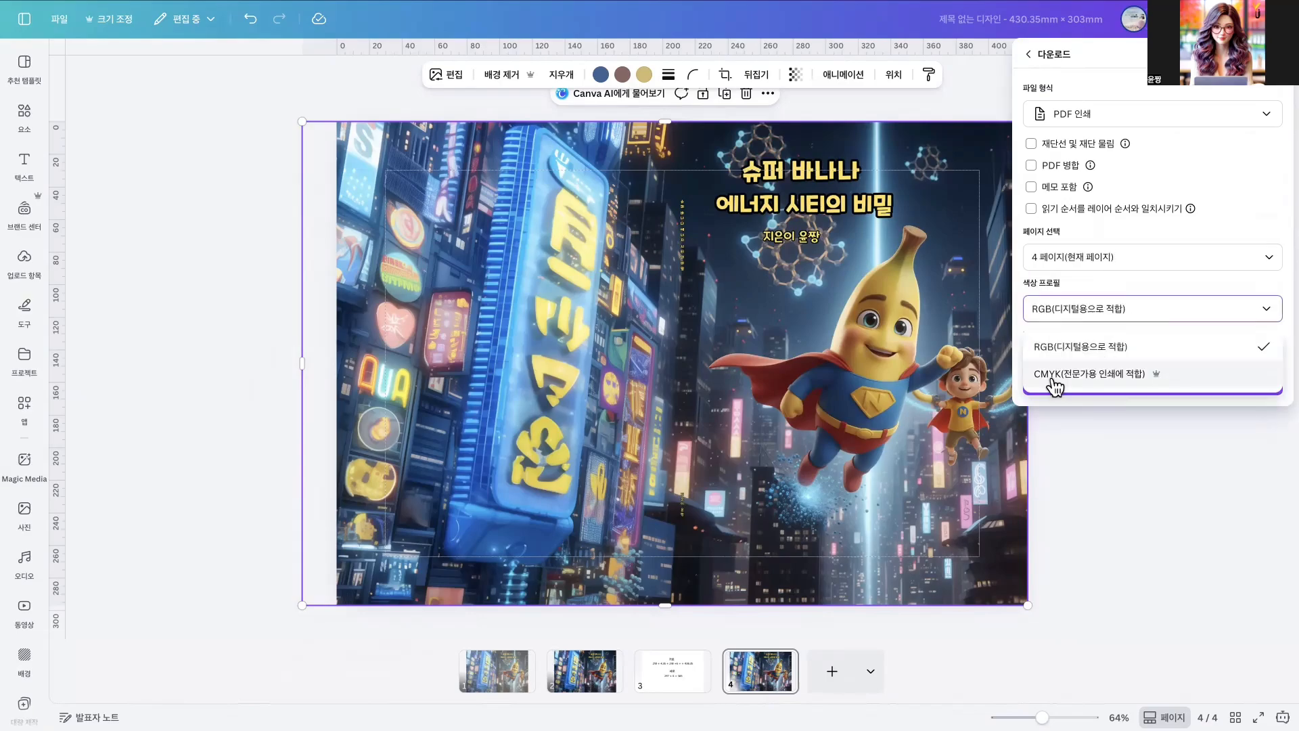
click(1103, 383)
click(1162, 385)
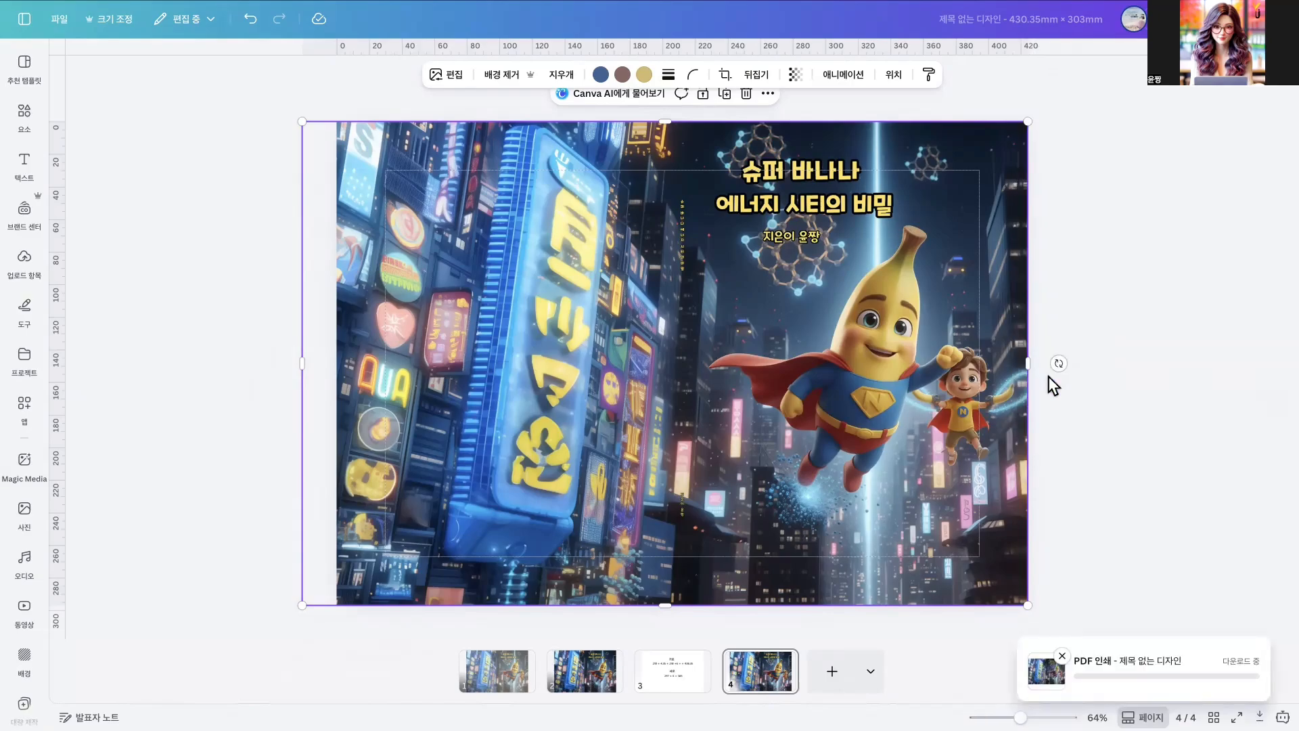